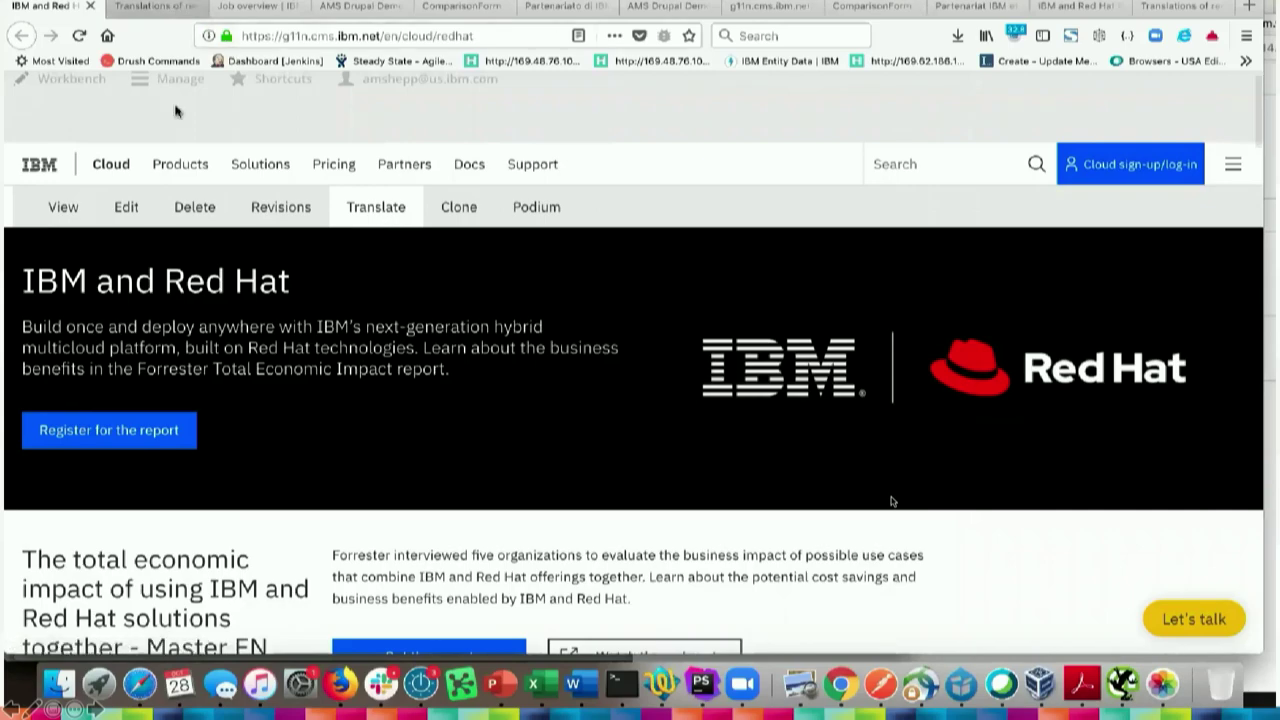
Request a translation of the redhat node into German master (de), locating that language by its "(de)" code
click(150, 7)
scroll(197, 232, up, 20)
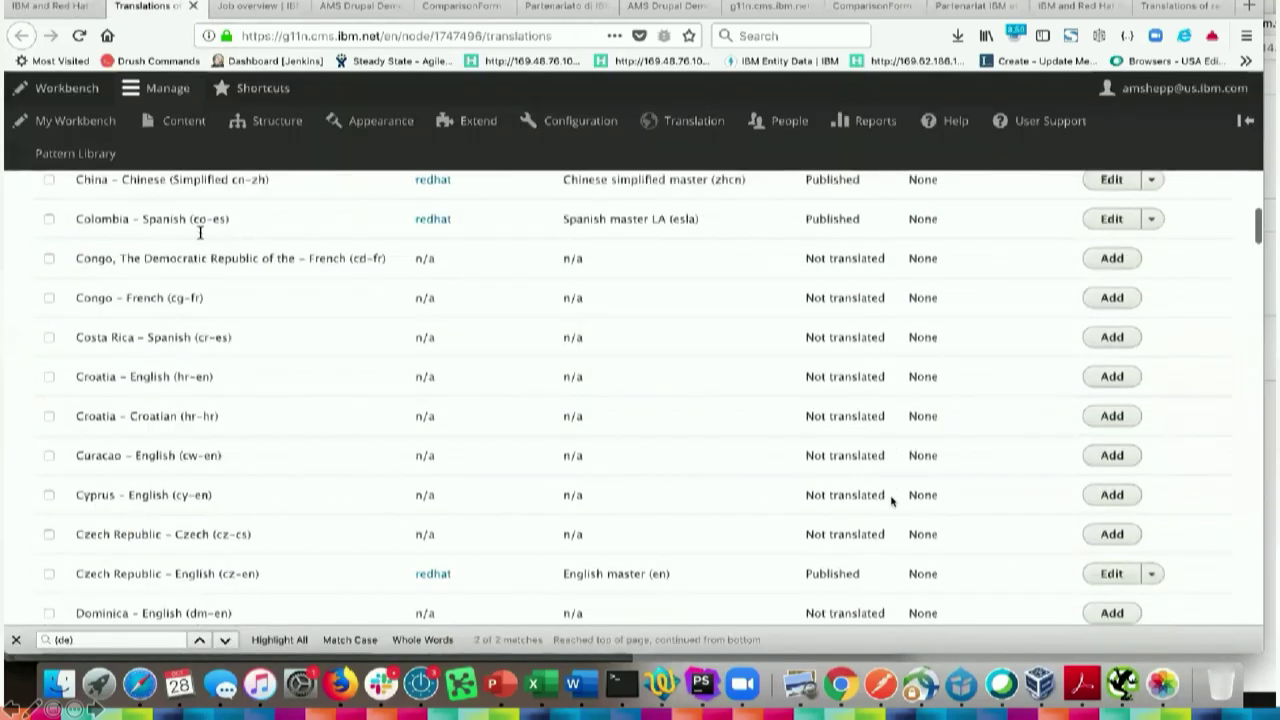
scroll(200, 232, up, 10)
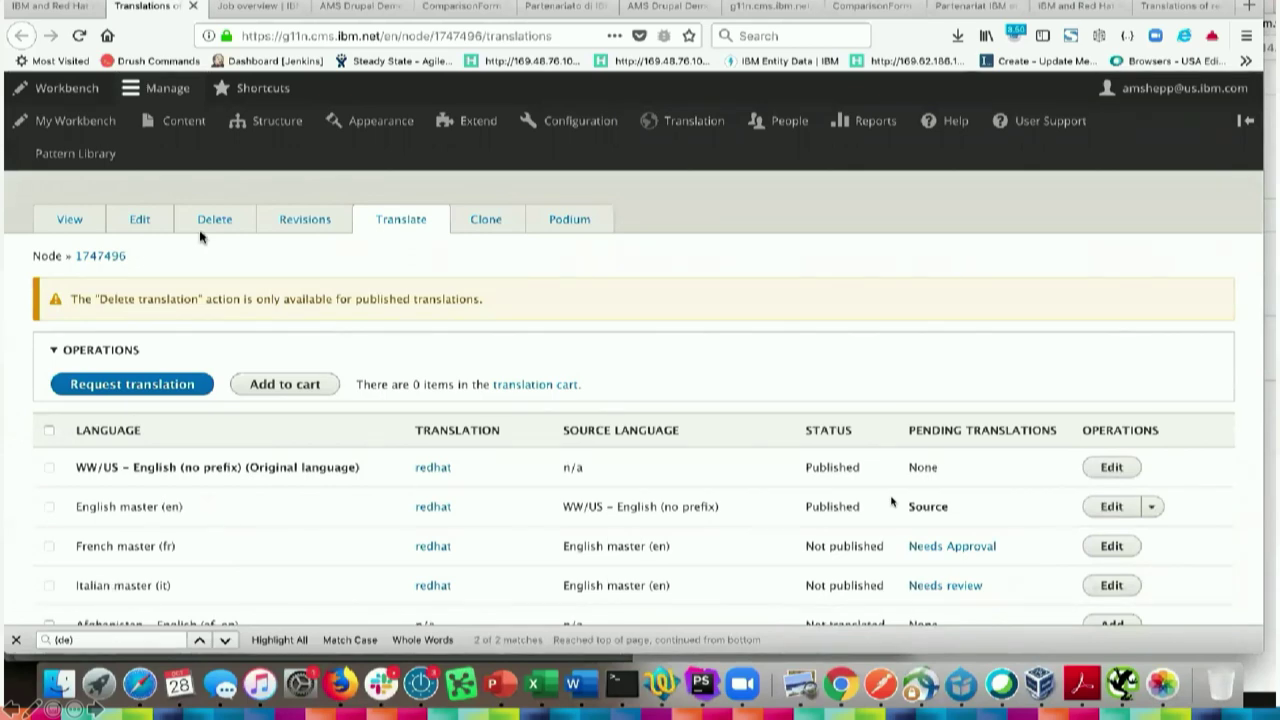
click(227, 641)
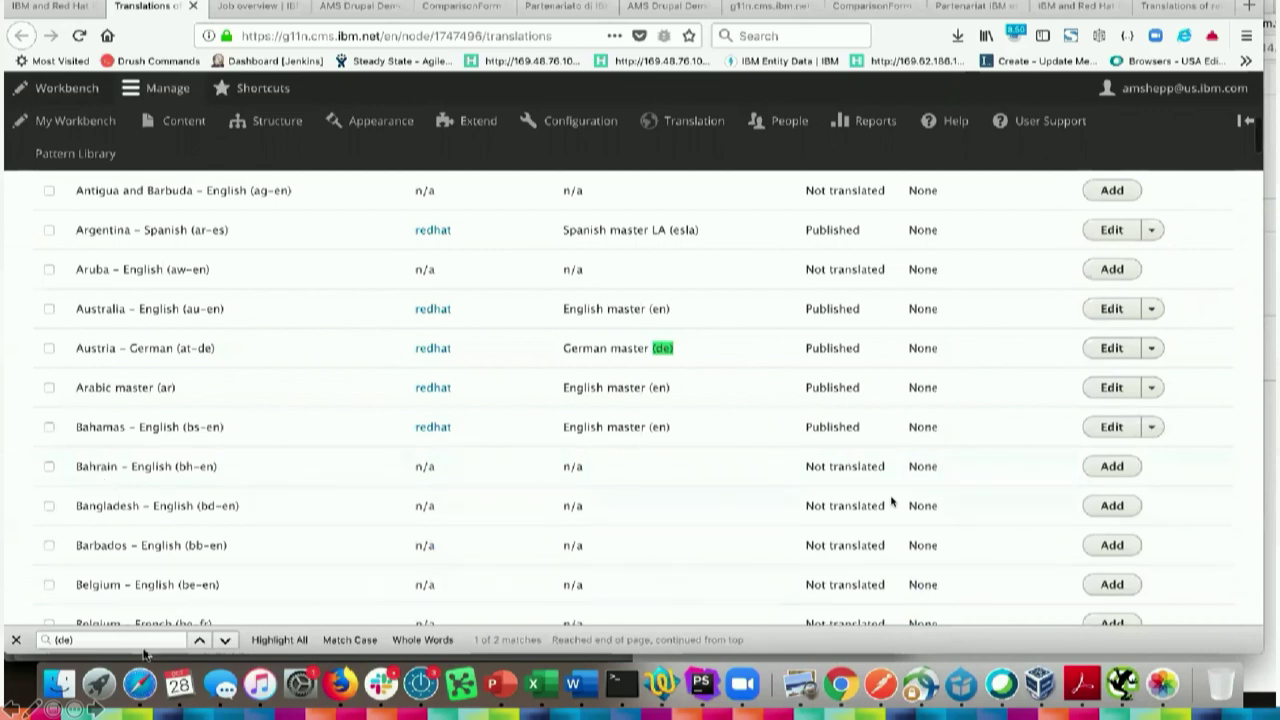
click(225, 641)
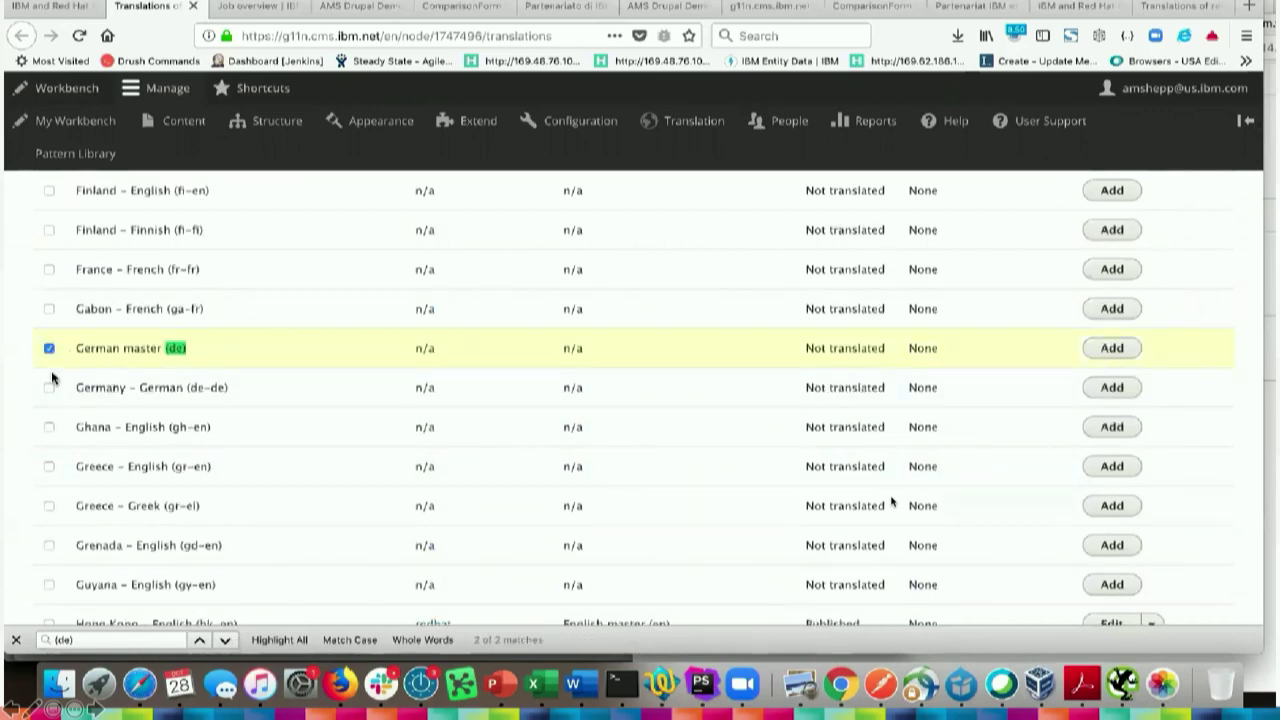
scroll(52, 372, up, 20)
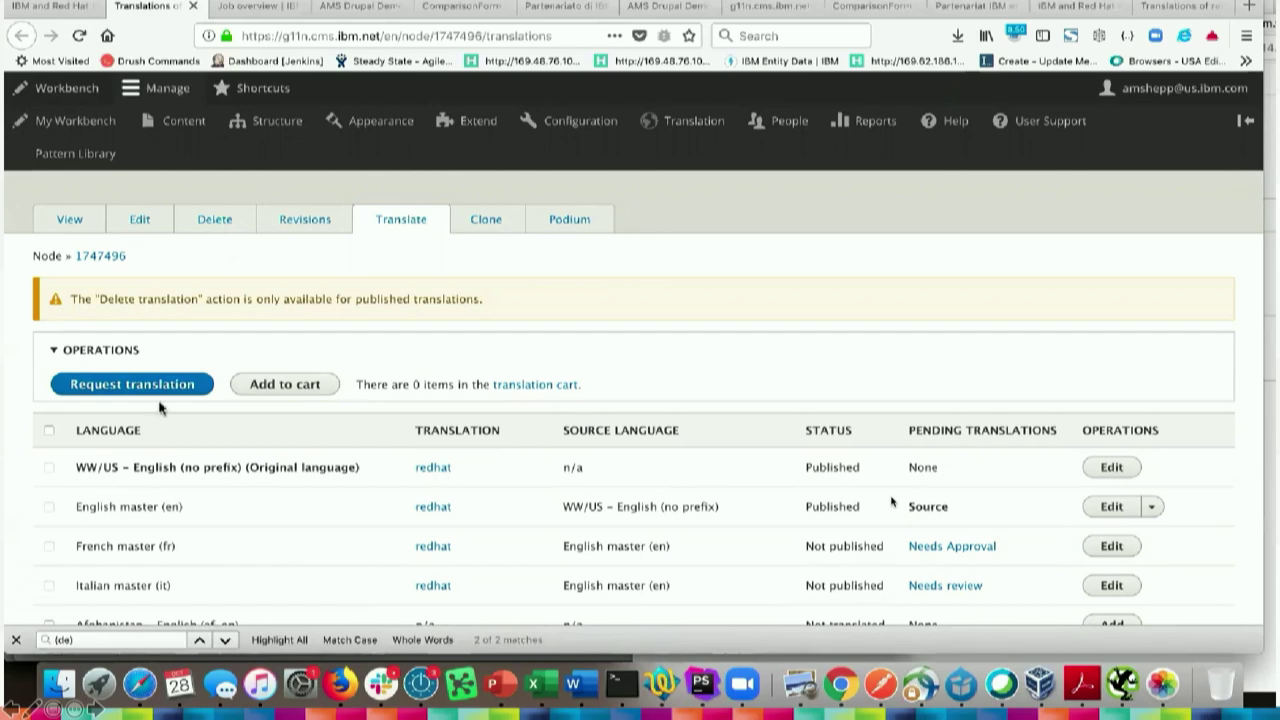
click(134, 386)
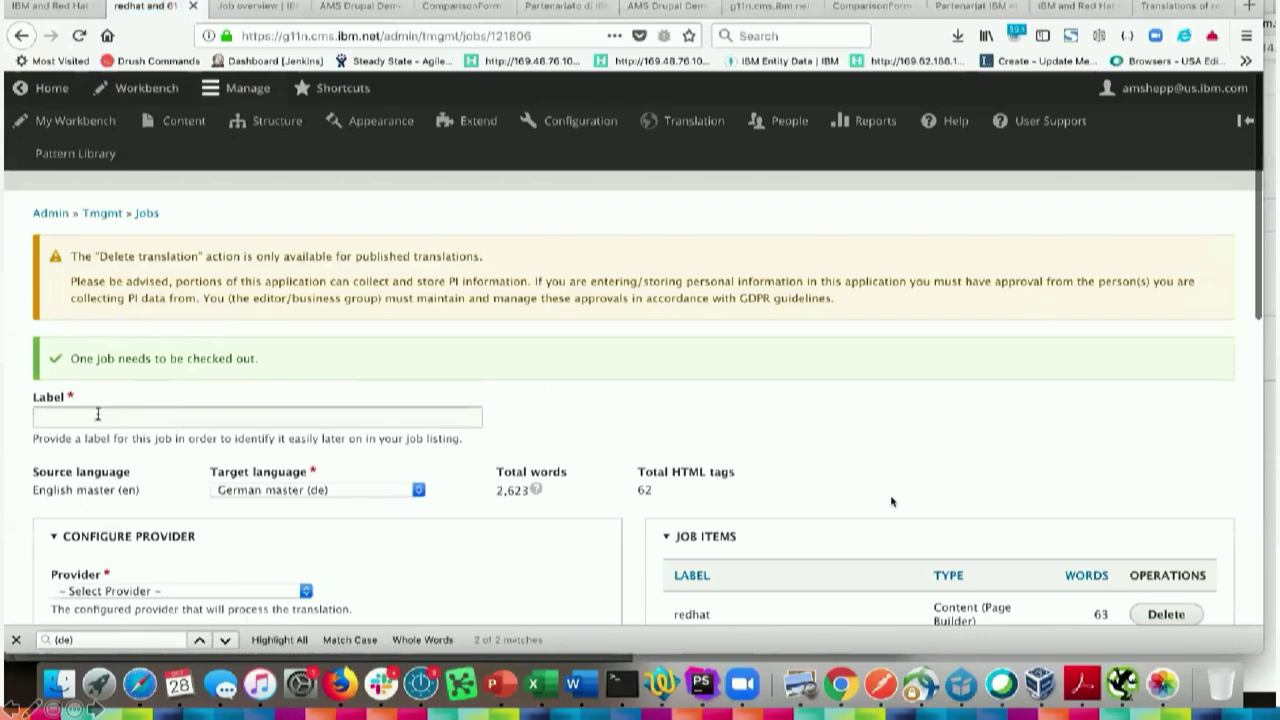
Label the translation job "AMS Drupal Demo Master DE"
click(98, 414)
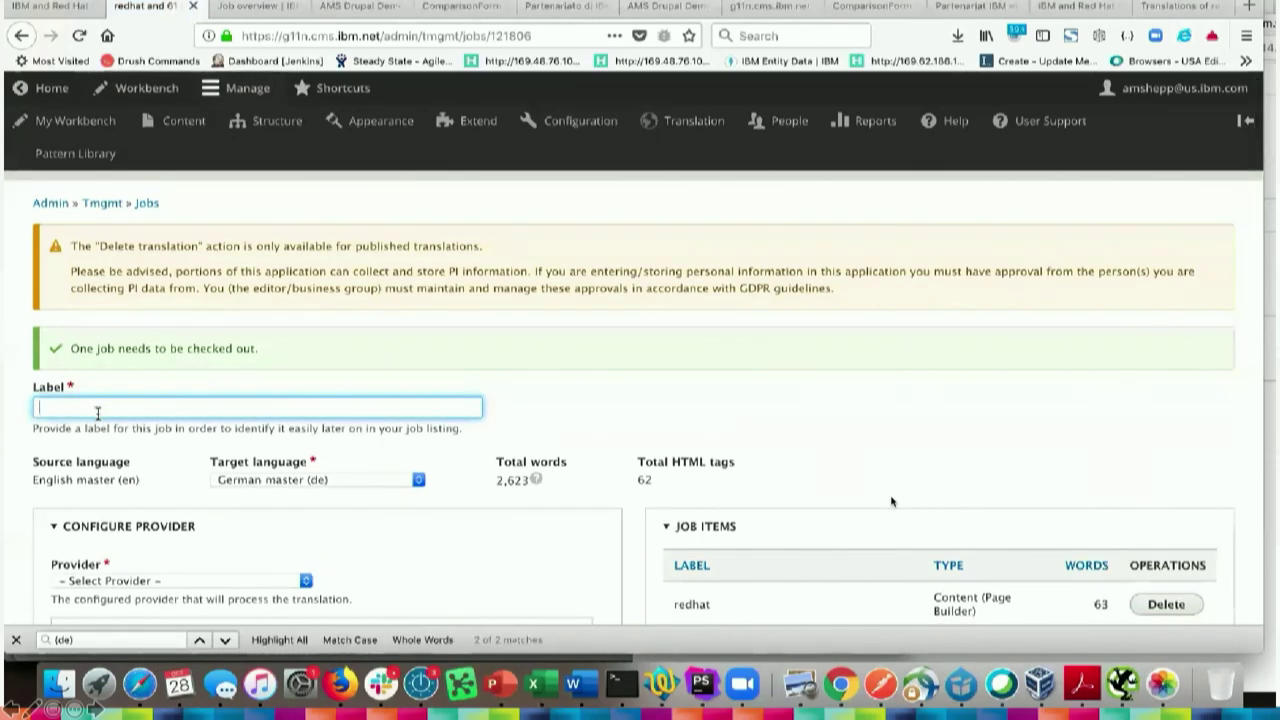
text(AMS )
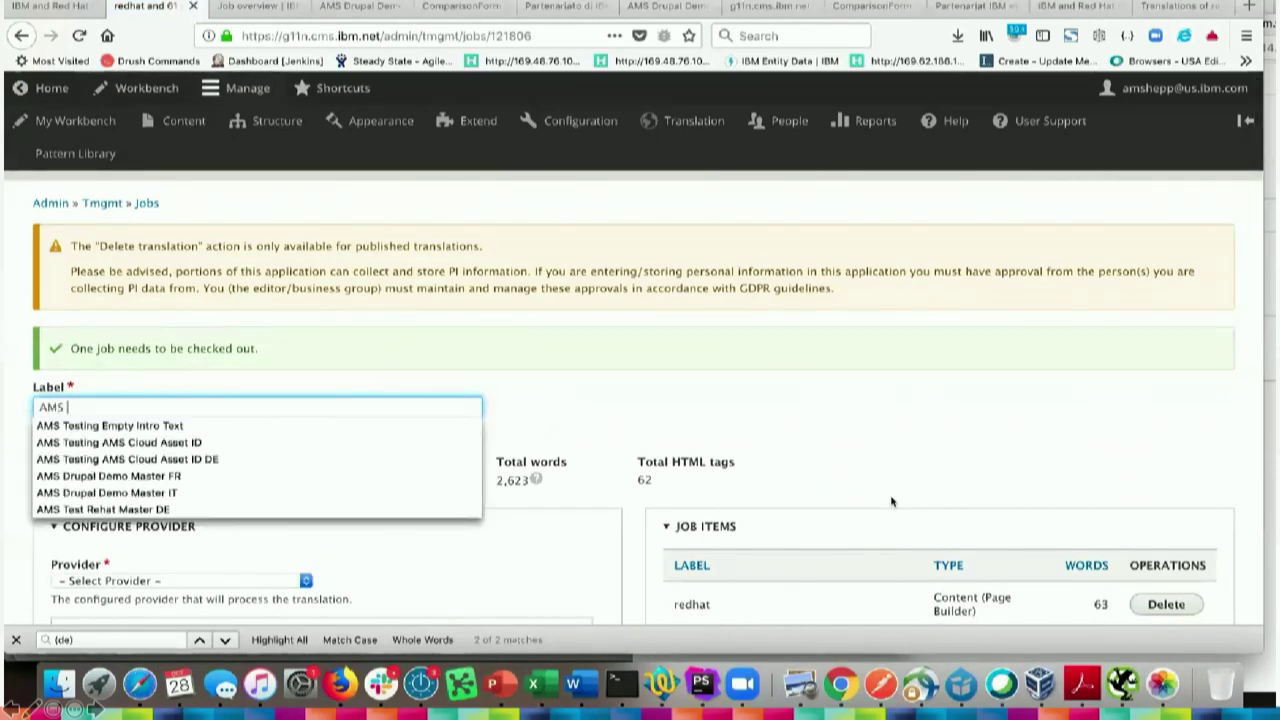
text(Dr)
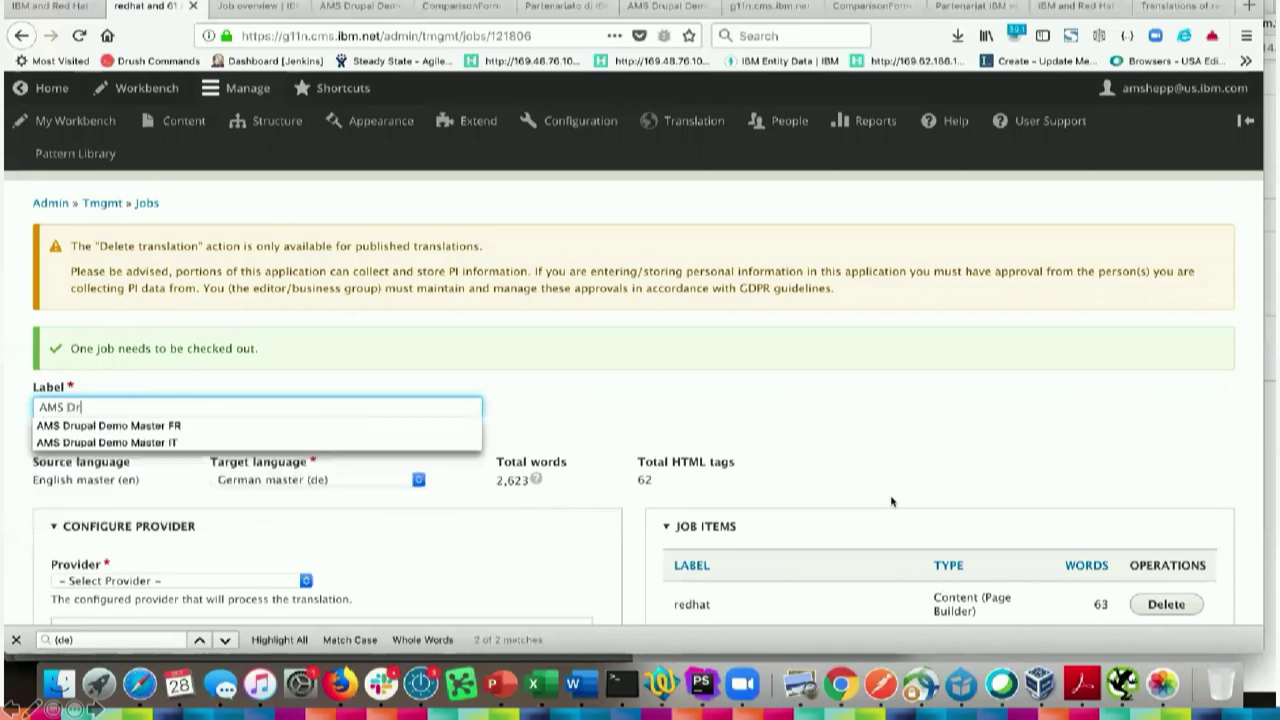
text(upal Demo Master DE)
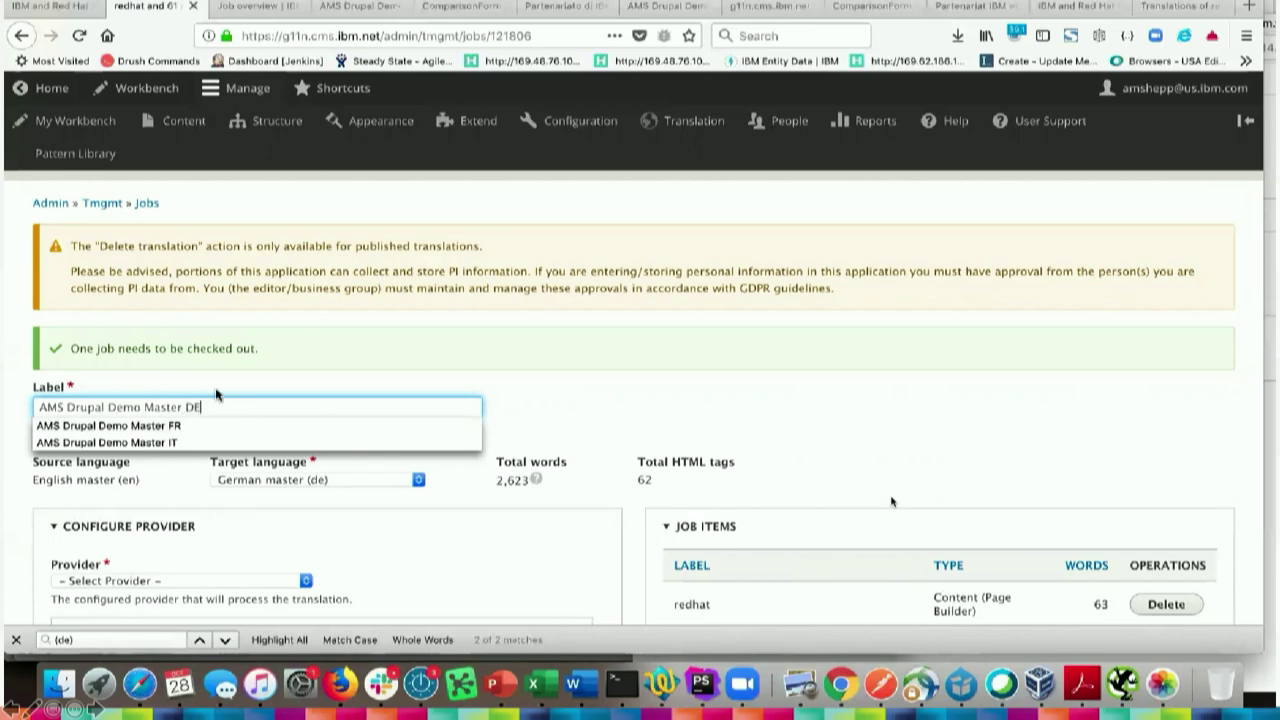
Choose WTO Machine Translation (Pre-Prod Only) as the job's translation provider
scroll(231, 348, down, 1)
scroll(231, 348, down, 3)
click(246, 449)
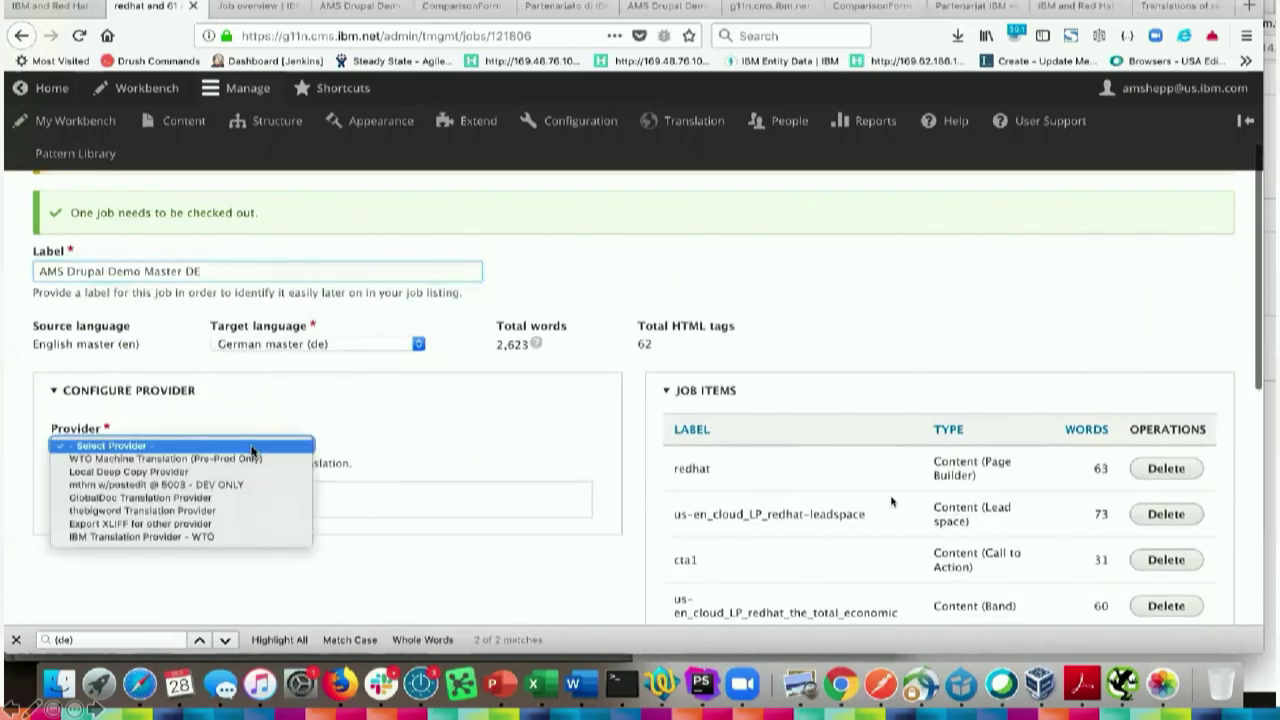
click(244, 459)
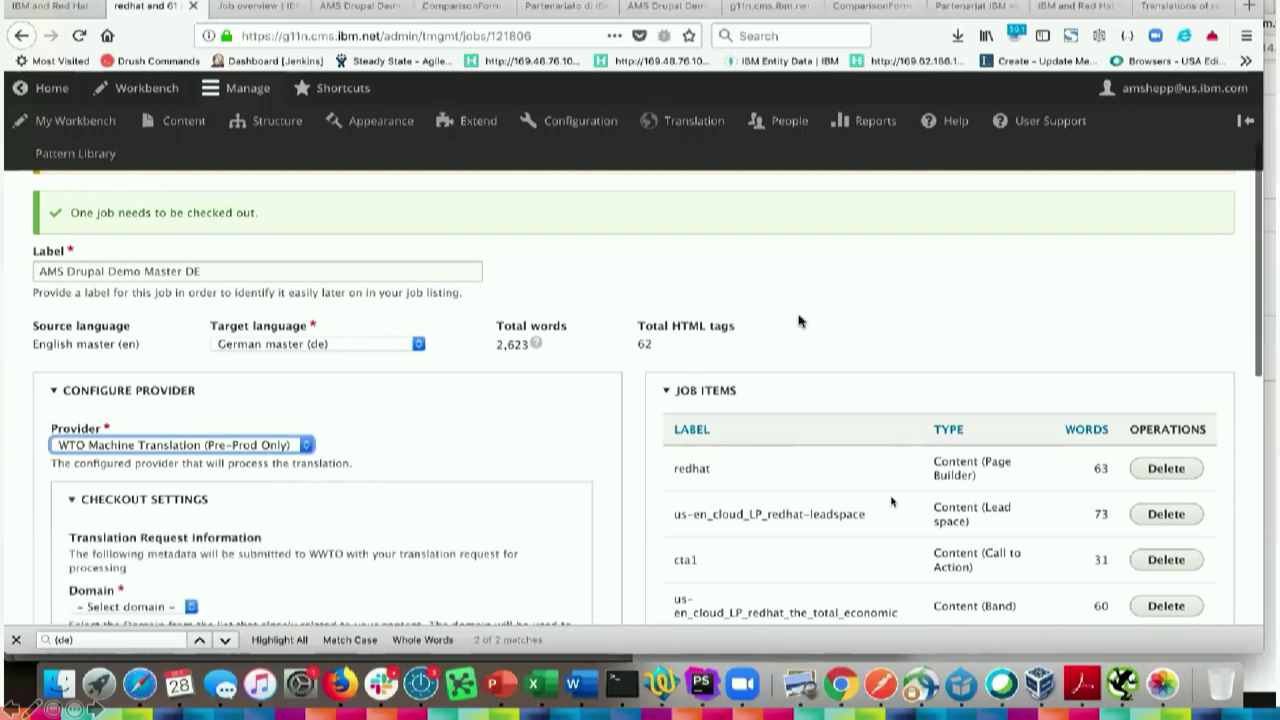
Set the translation request's domain to cloud and fill in the charging code with the previously used code
scroll(801, 322, down, 2)
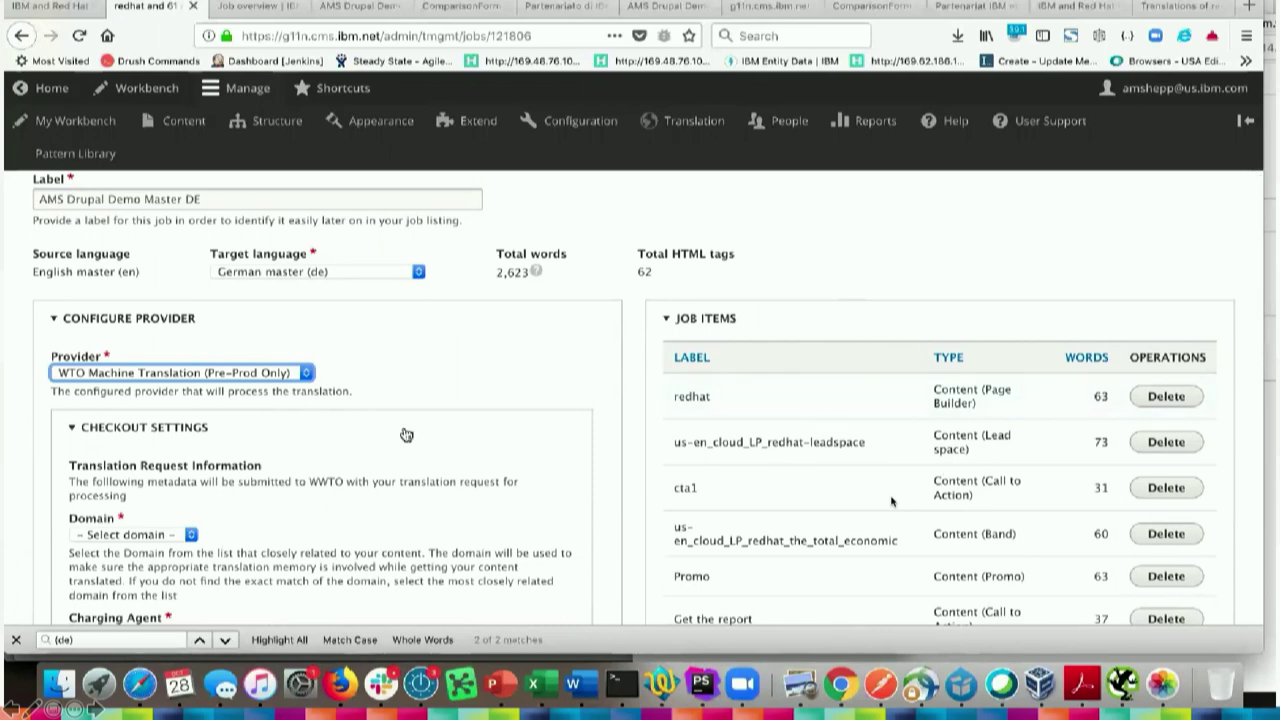
scroll(406, 434, down, 3)
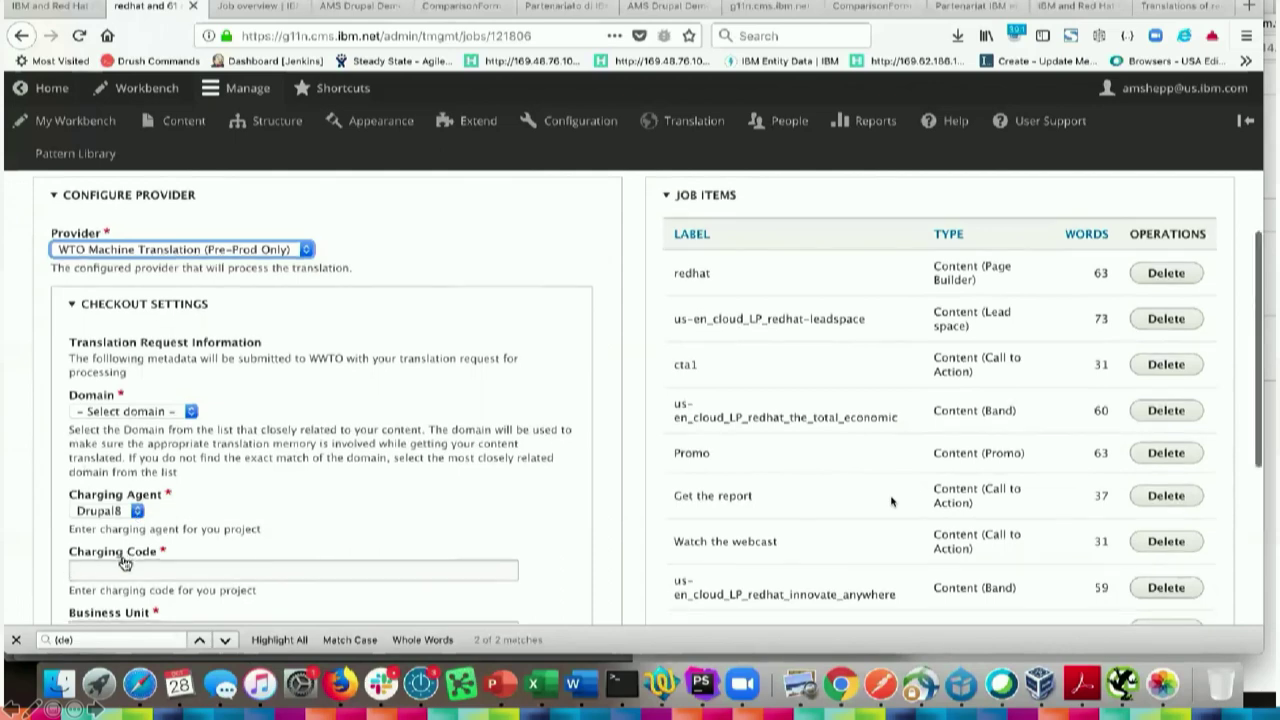
scroll(122, 566, down, 2)
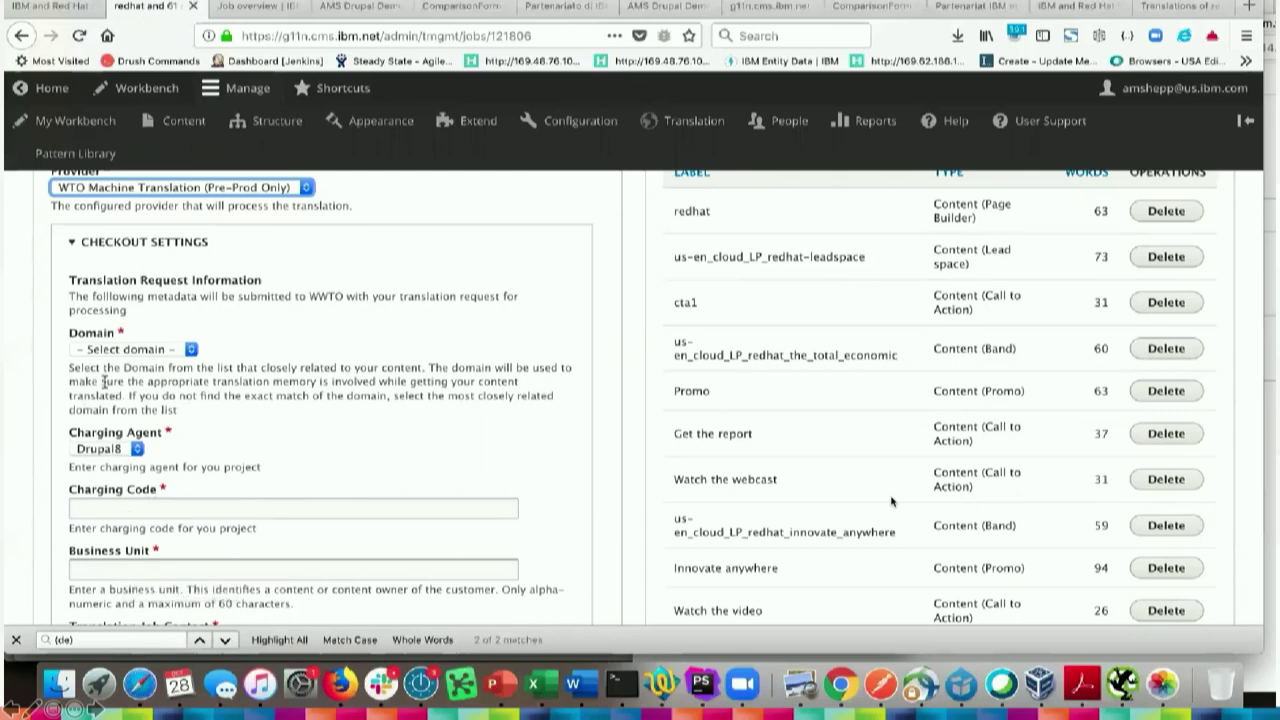
click(165, 350)
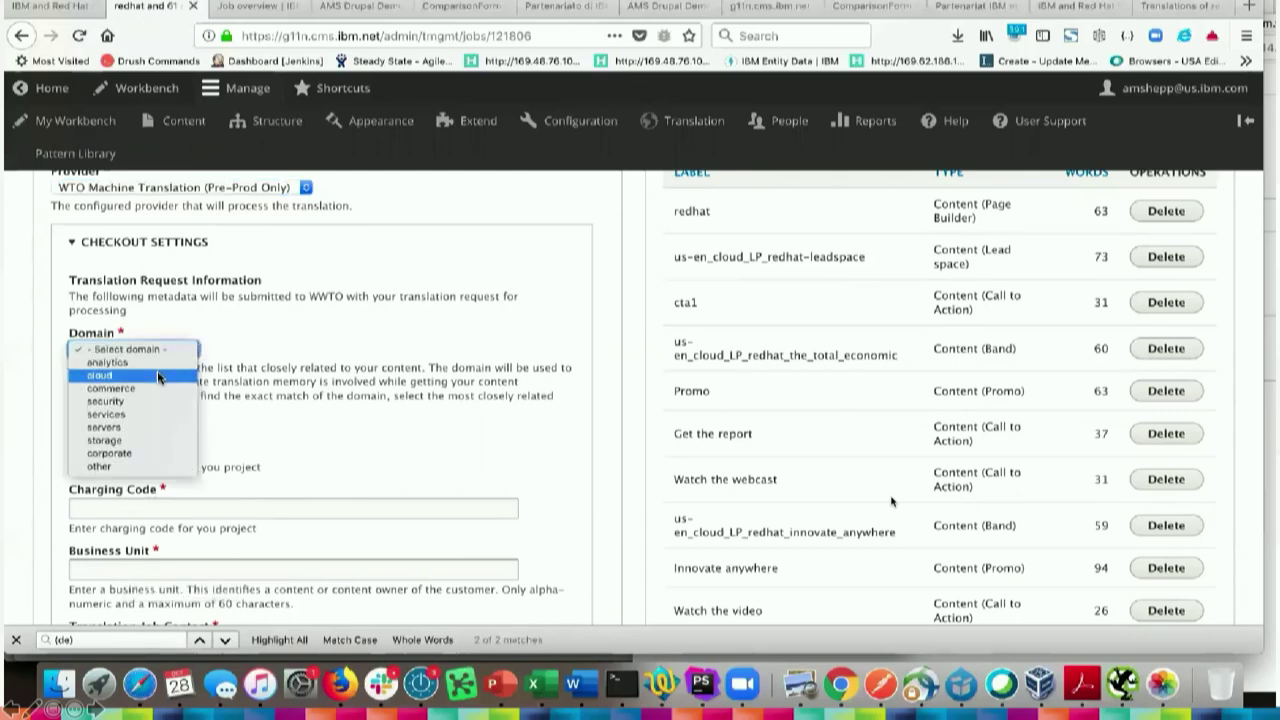
click(160, 375)
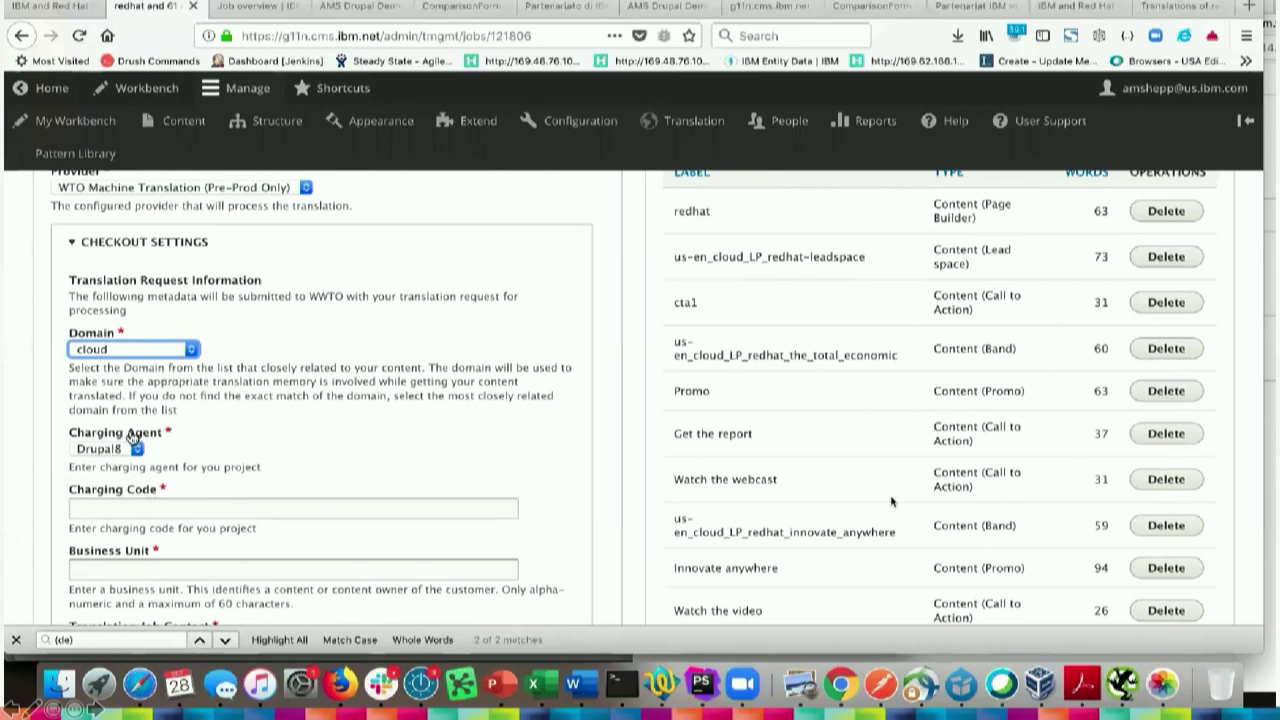
click(104, 508)
text(1)
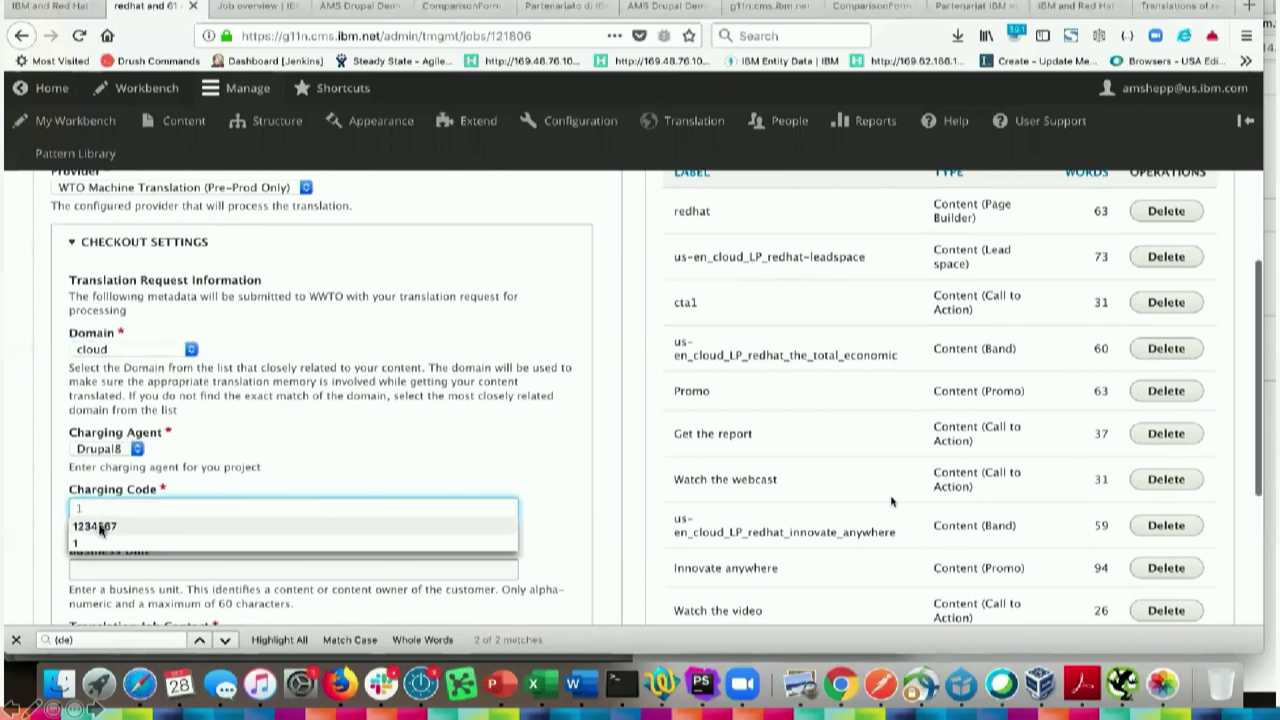
click(97, 527)
Enter System X as the business unit and submit the translation job to the provider
scroll(97, 530, down, 1)
click(100, 514)
text(System X)
scroll(65, 558, down, 1)
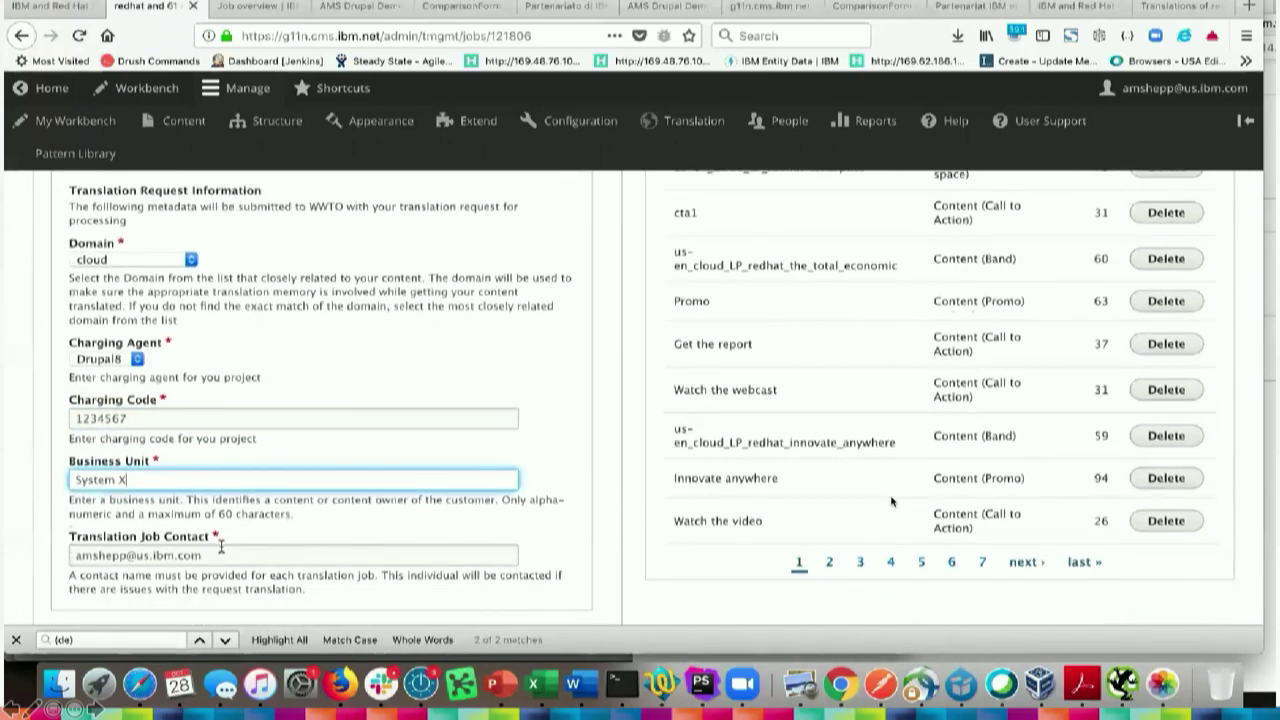
scroll(221, 545, down, 3)
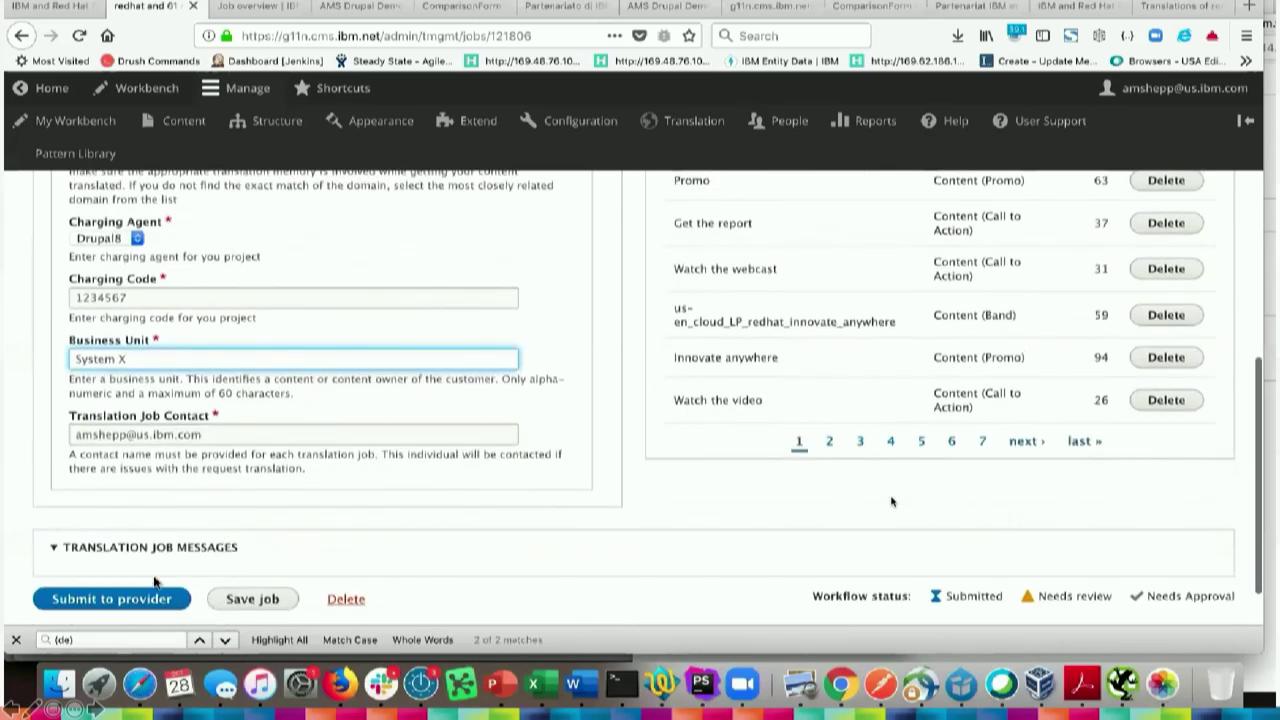
click(124, 601)
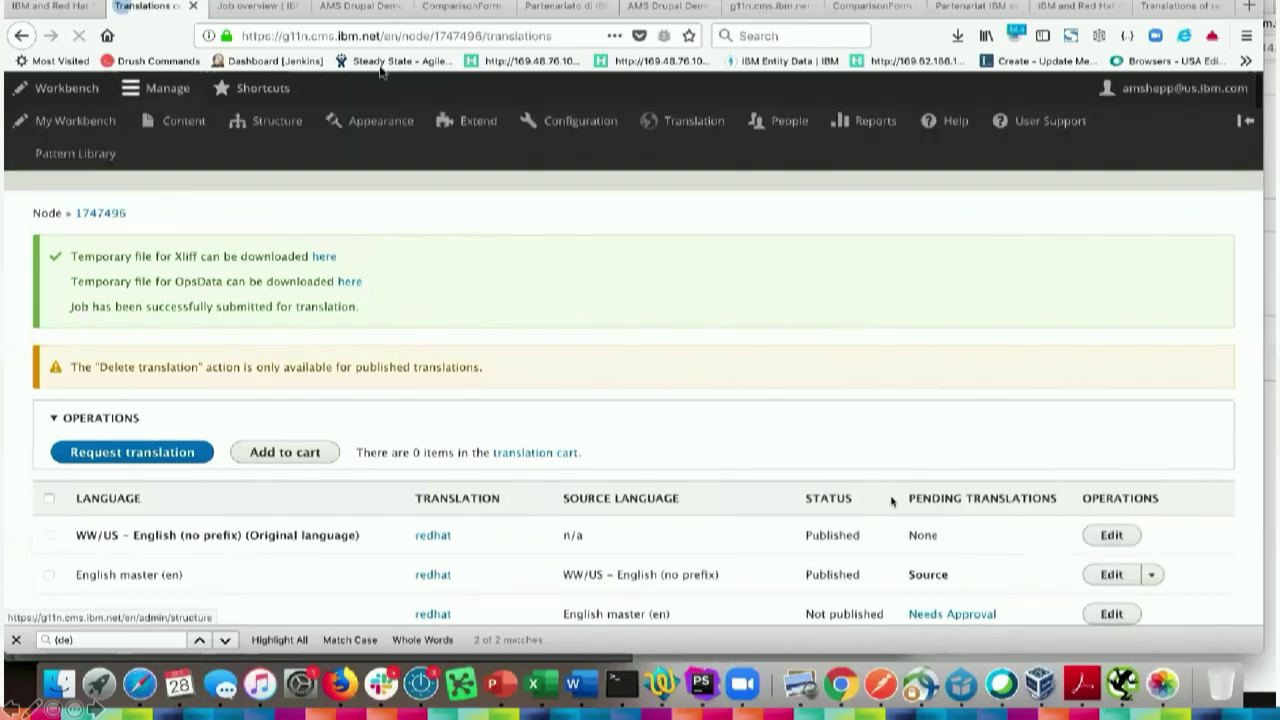
Examine the French job's downloaded metadata as JSON and raw data, and its outbound XLIFF file in TextWrangler
click(768, 8)
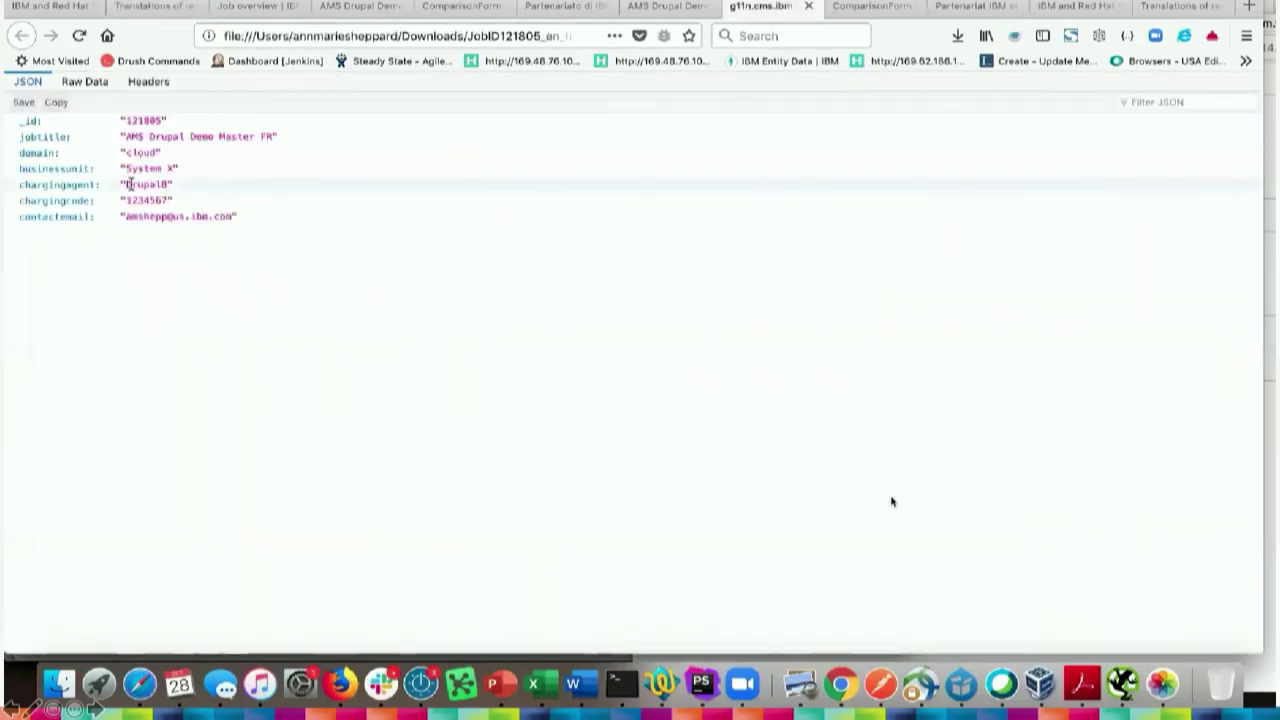
click(85, 82)
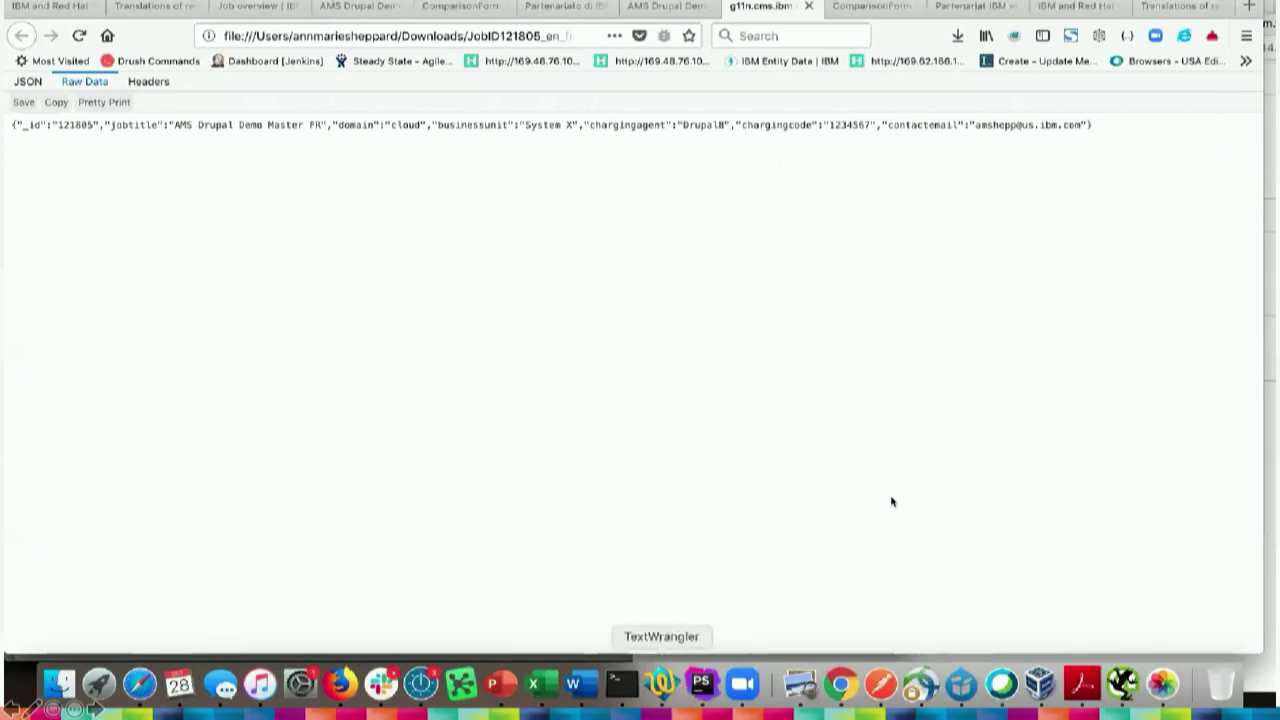
click(661, 684)
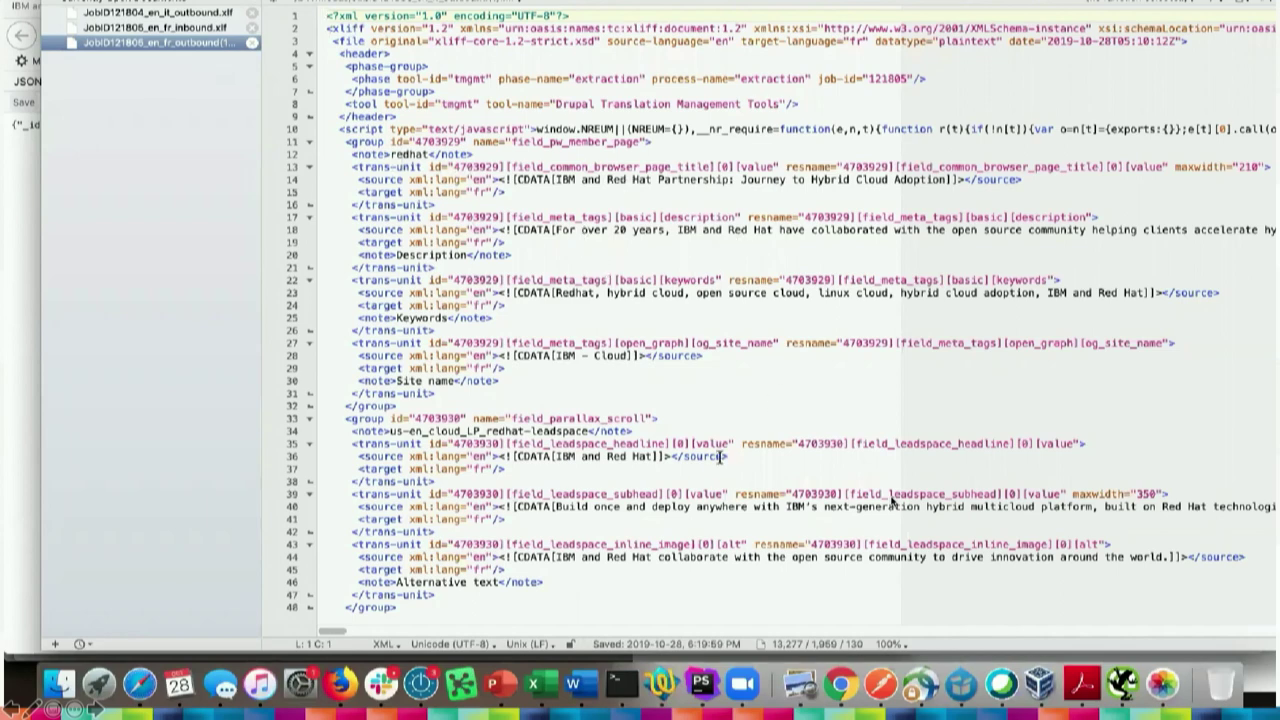
Return to Firefox and examine the translation job overview and the details of the AMS Drupal Demo Master IT job
click(340, 684)
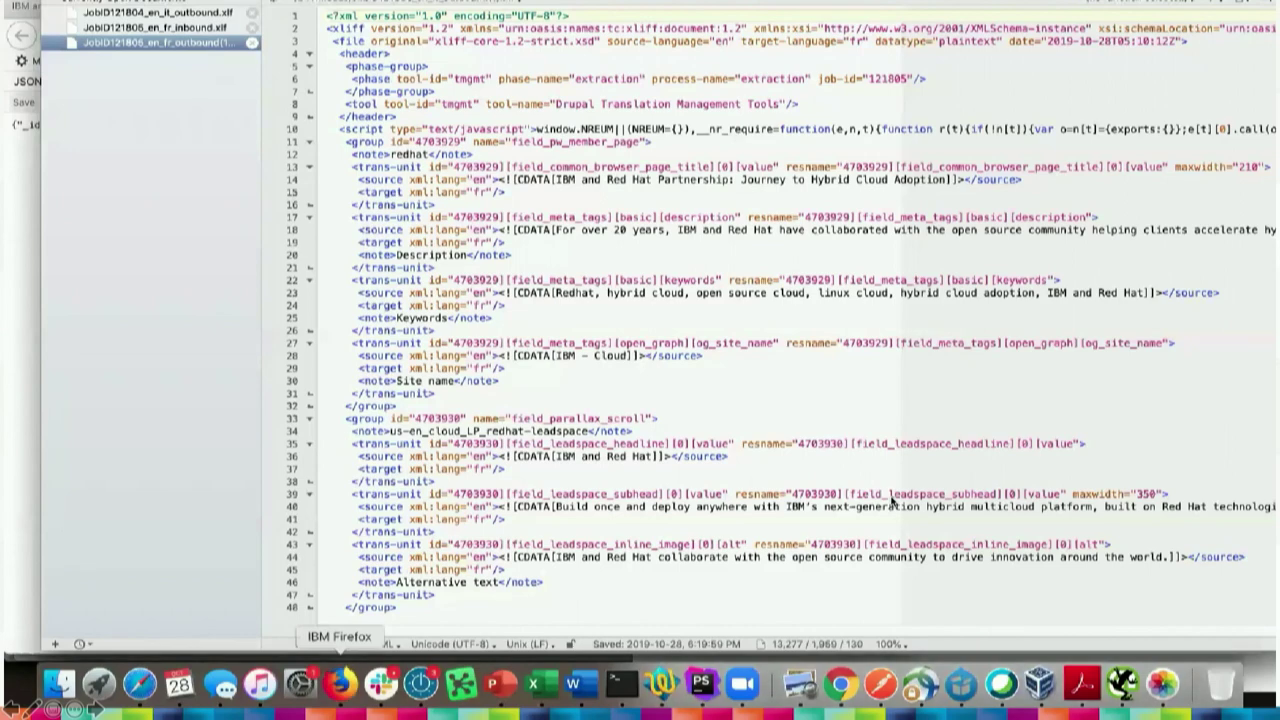
click(237, 8)
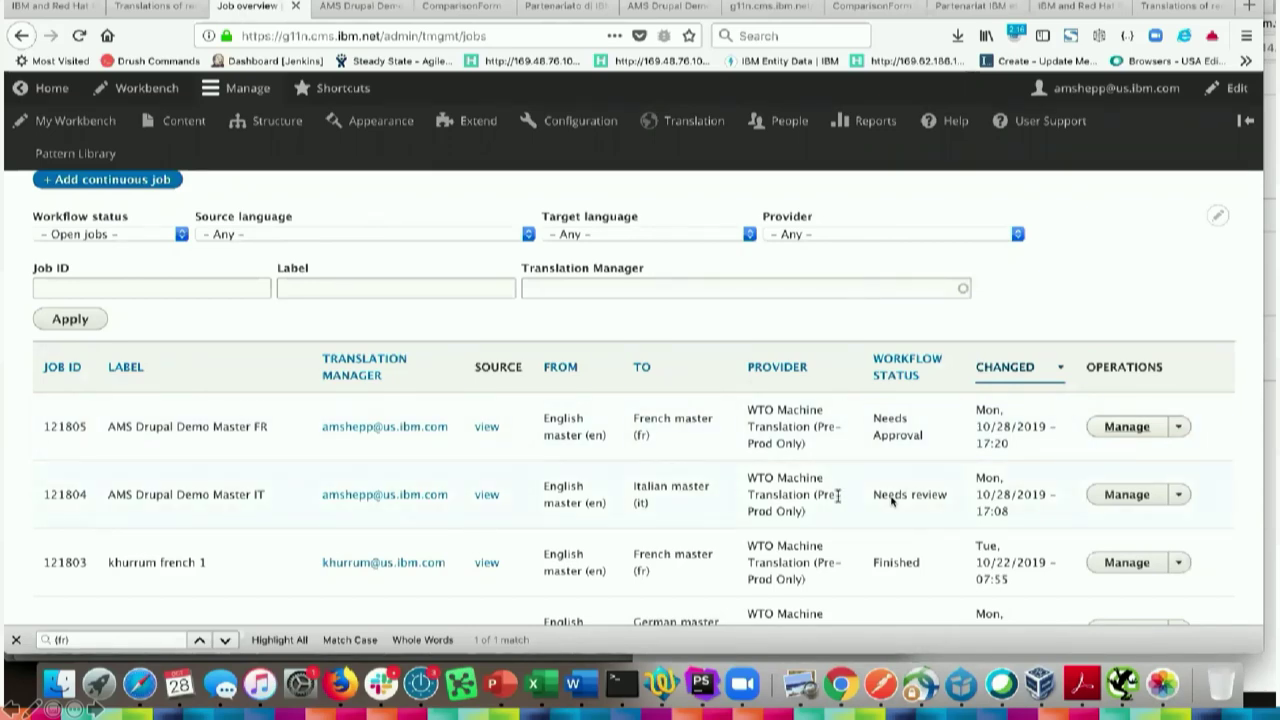
click(357, 7)
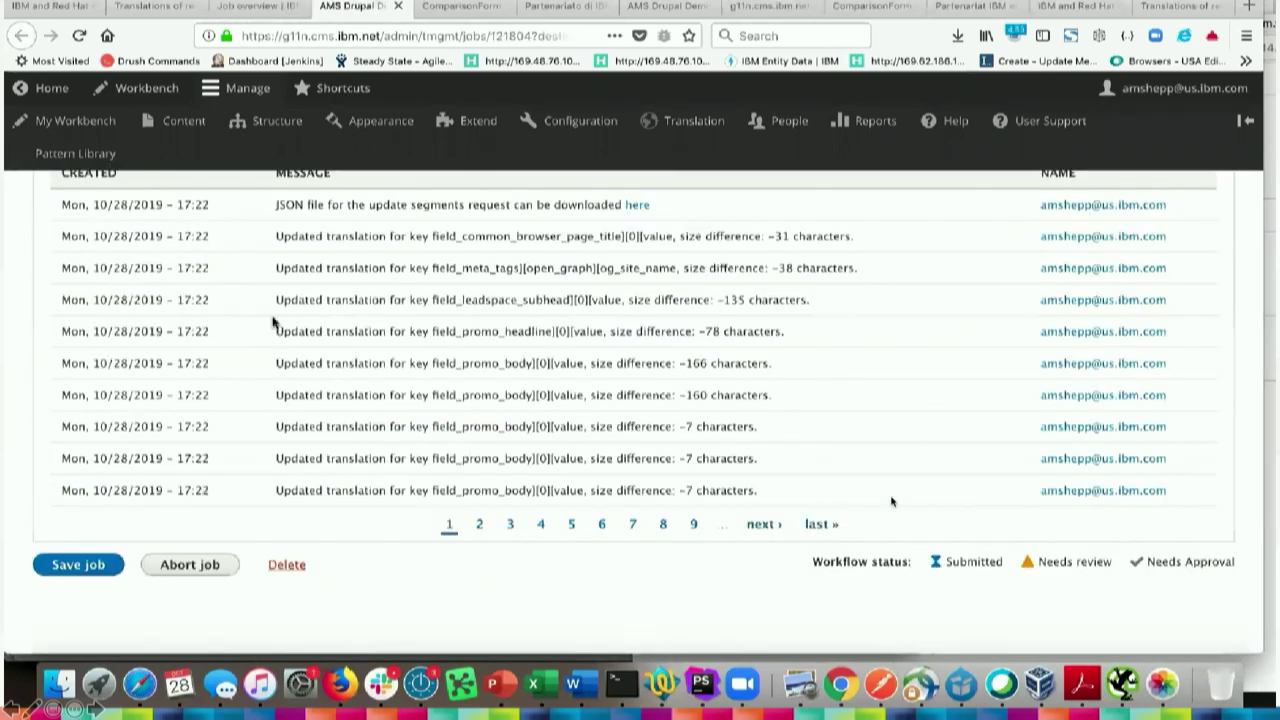
scroll(276, 324, up, 15)
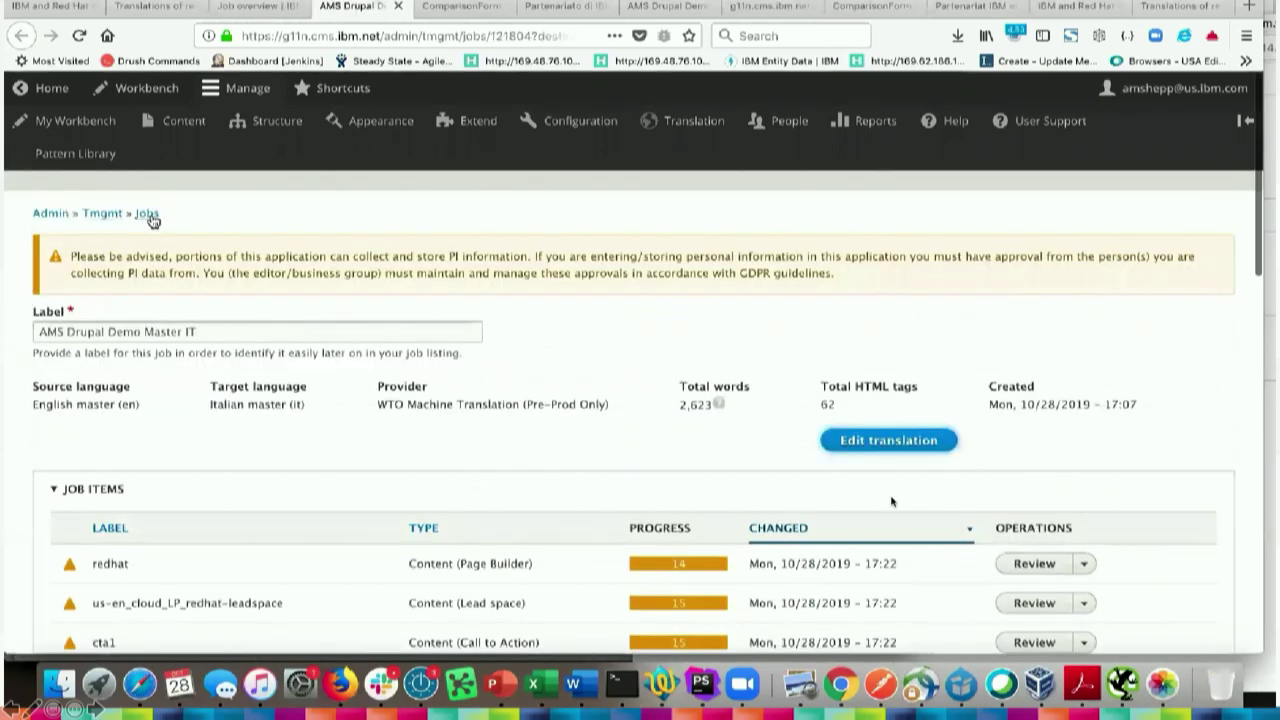
scroll(69, 417, down, 2)
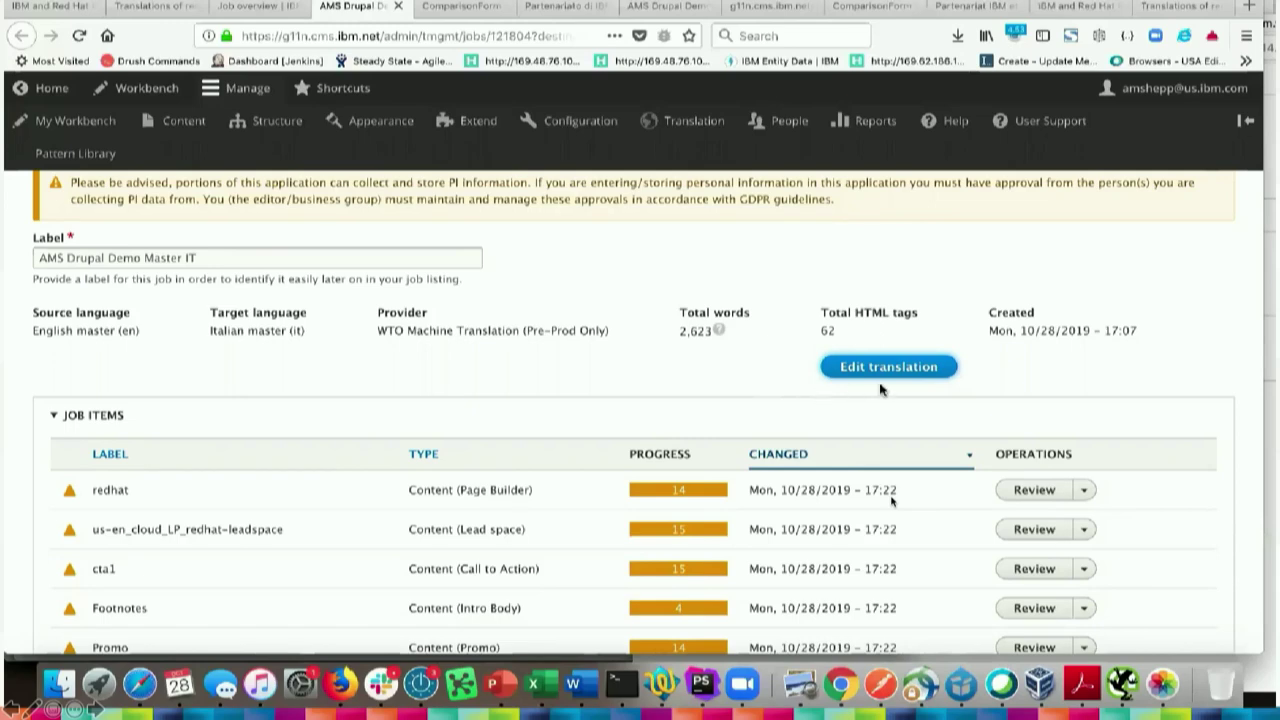
Compare the source segments with their Italian translations and translation memory matches in the comparison form
click(453, 8)
scroll(465, 323, up, 10)
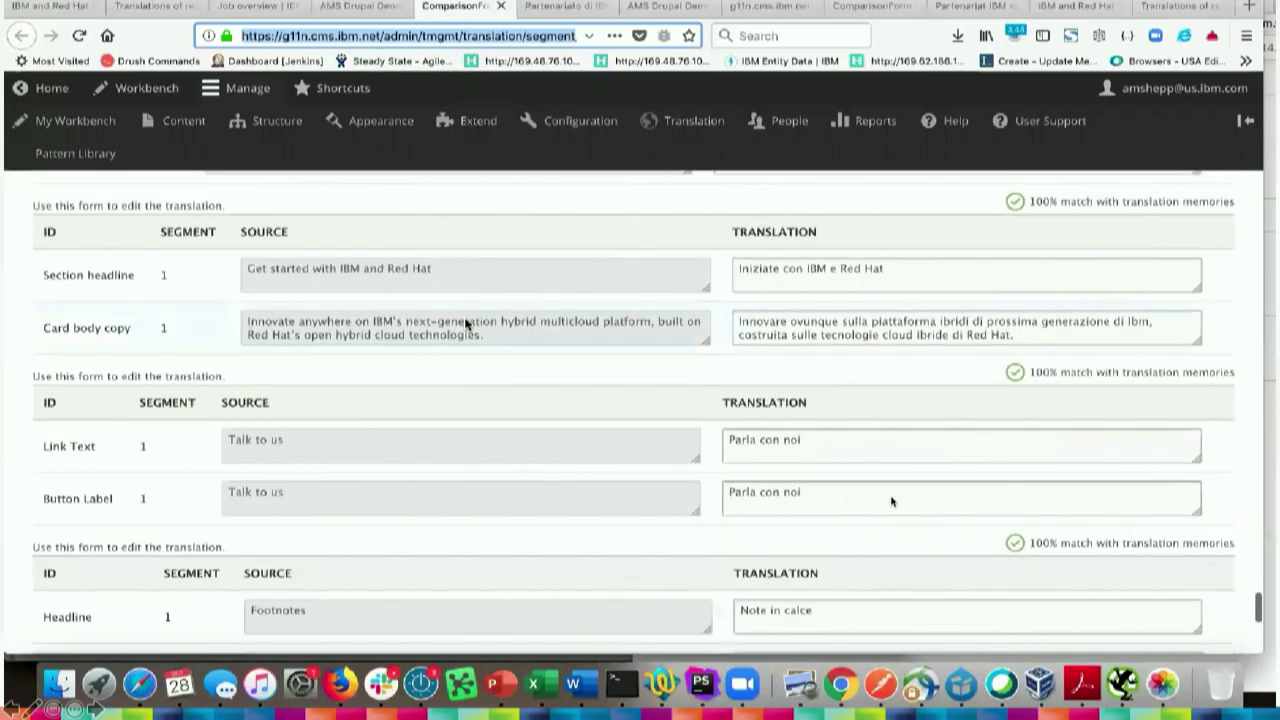
scroll(465, 323, up, 15)
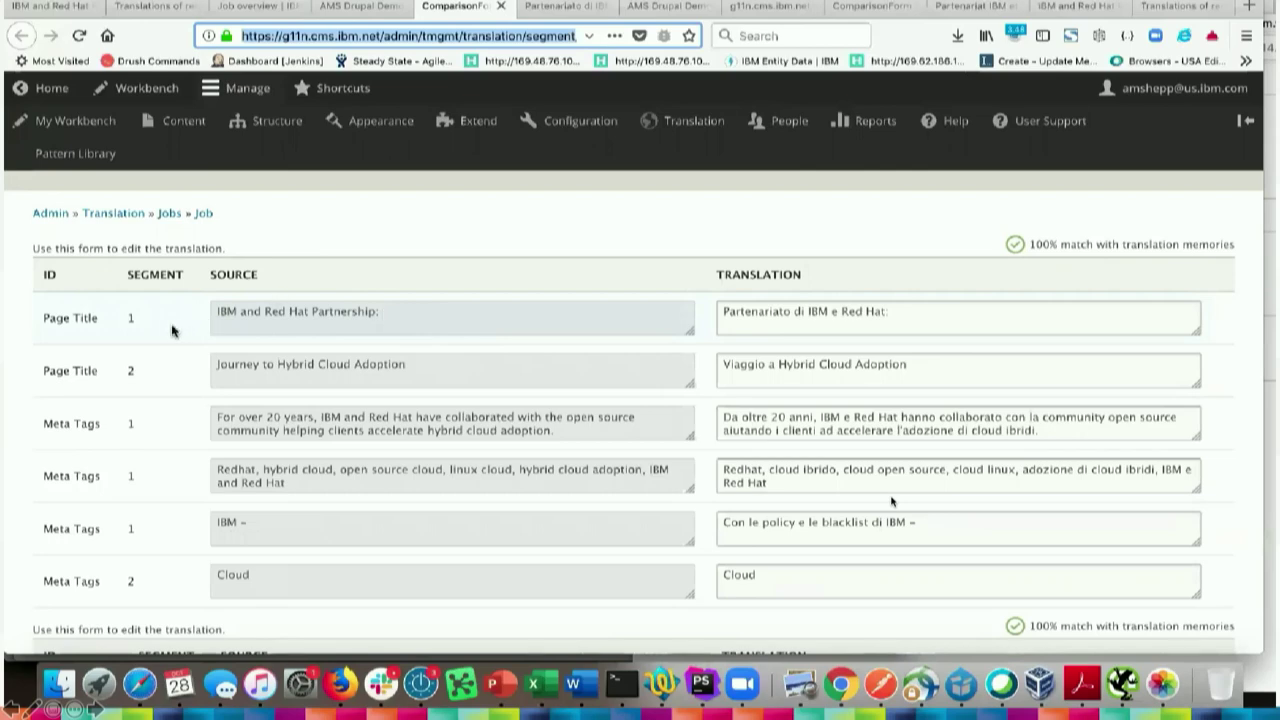
scroll(183, 370, down, 2)
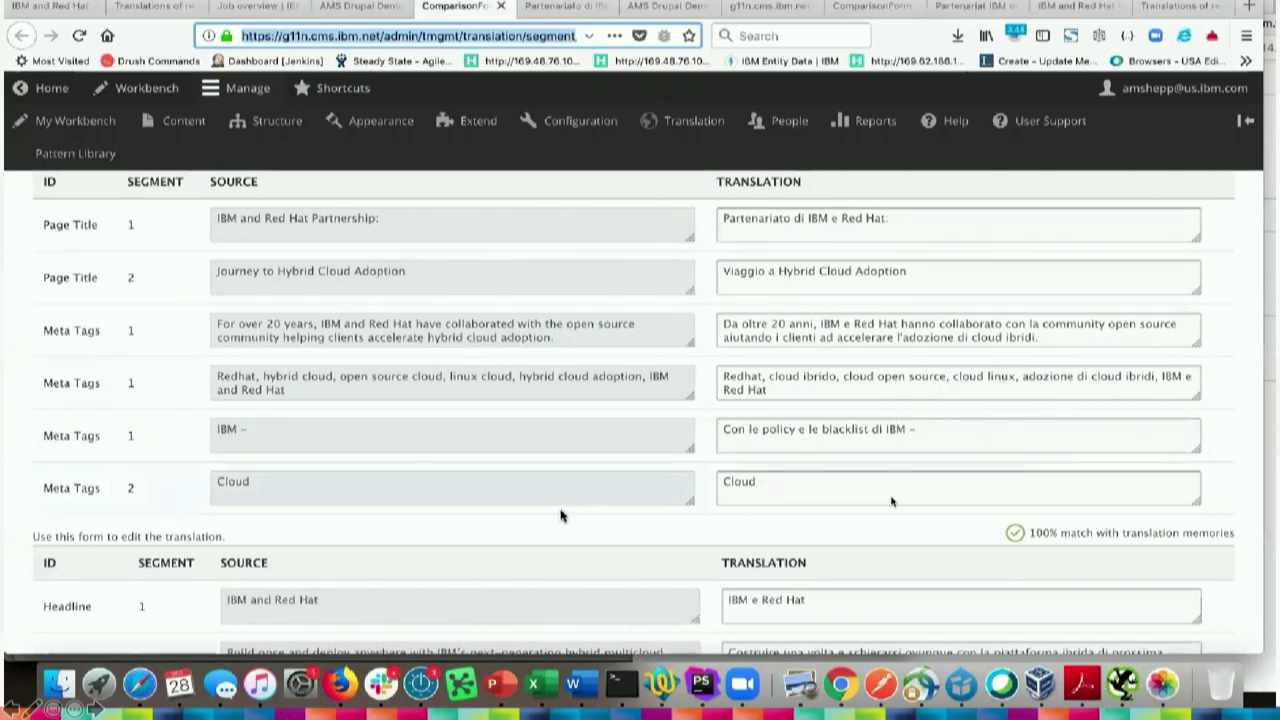
scroll(558, 515, down, 10)
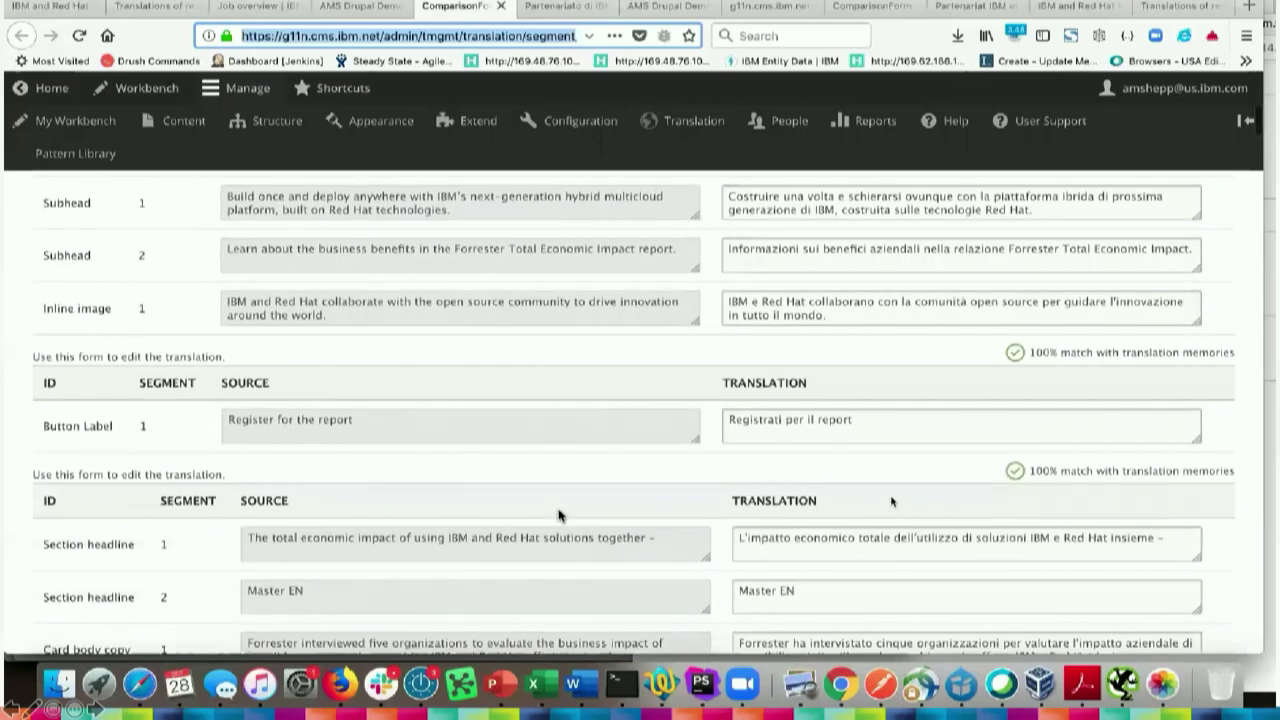
scroll(558, 515, down, 1)
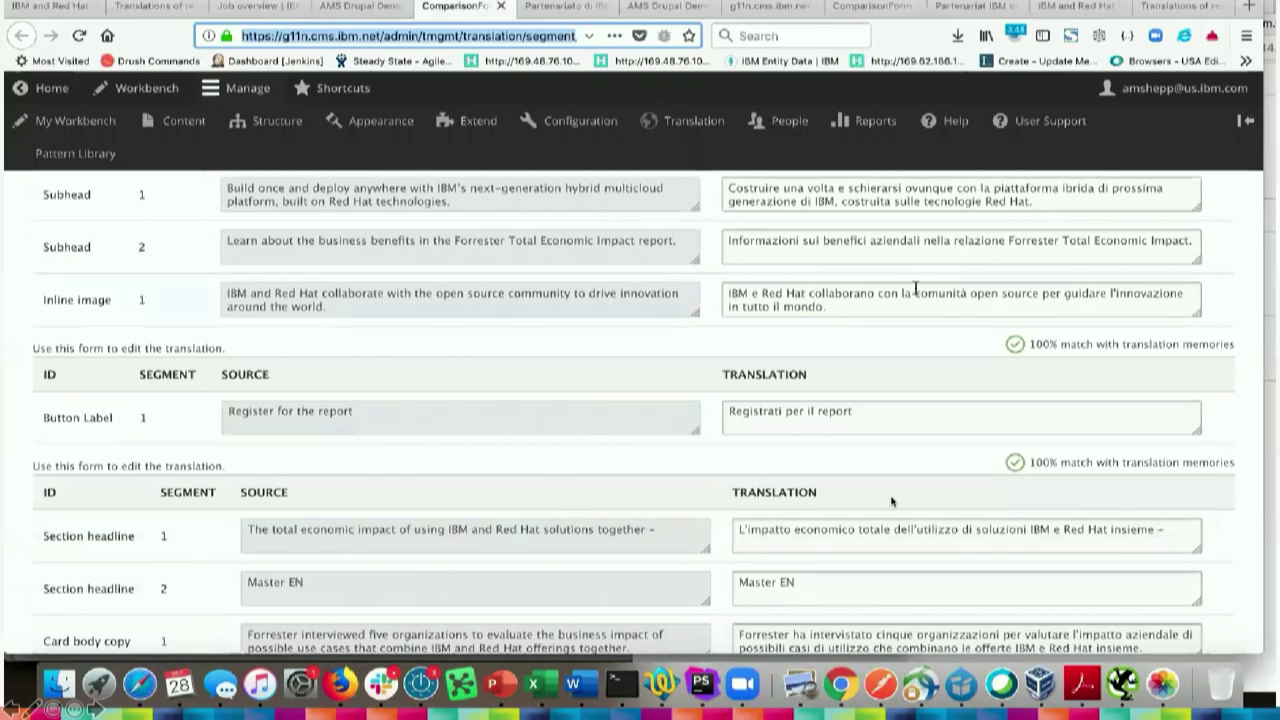
Check the editable Italian segments through the end of the comparison form and examine the Italian page preview down to its footnotes
click(864, 310)
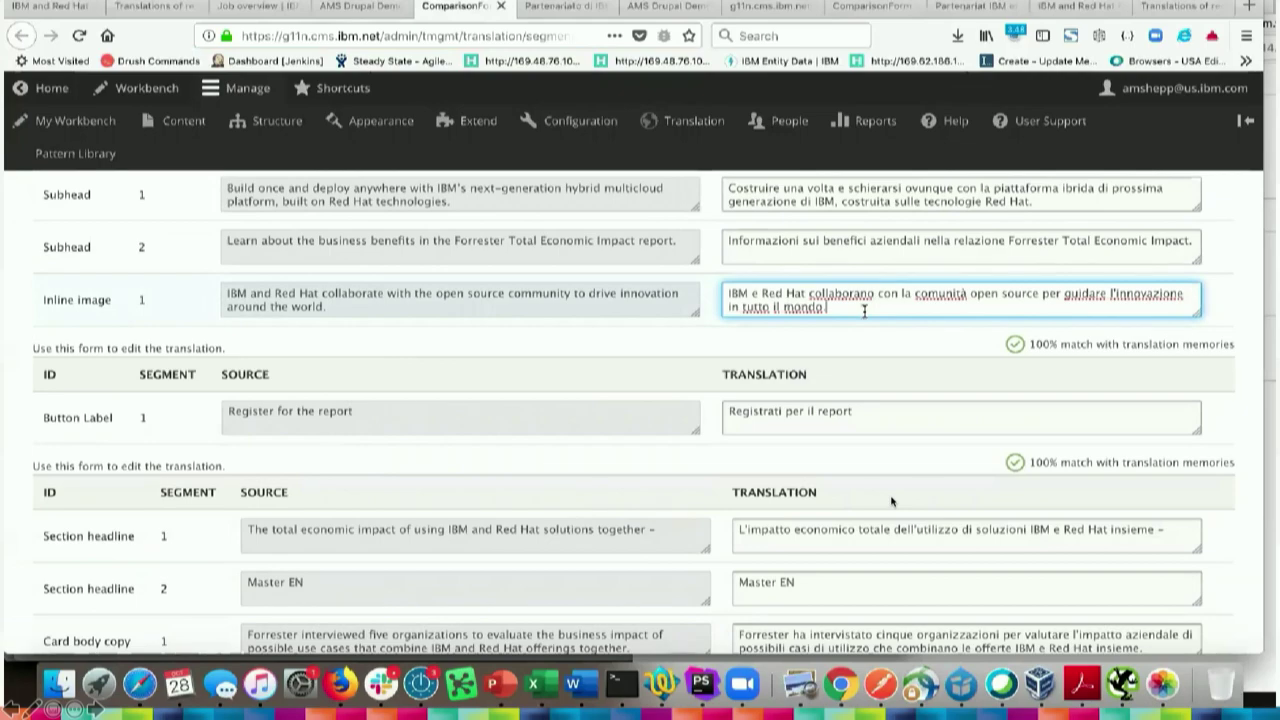
scroll(555, 402, down, 20)
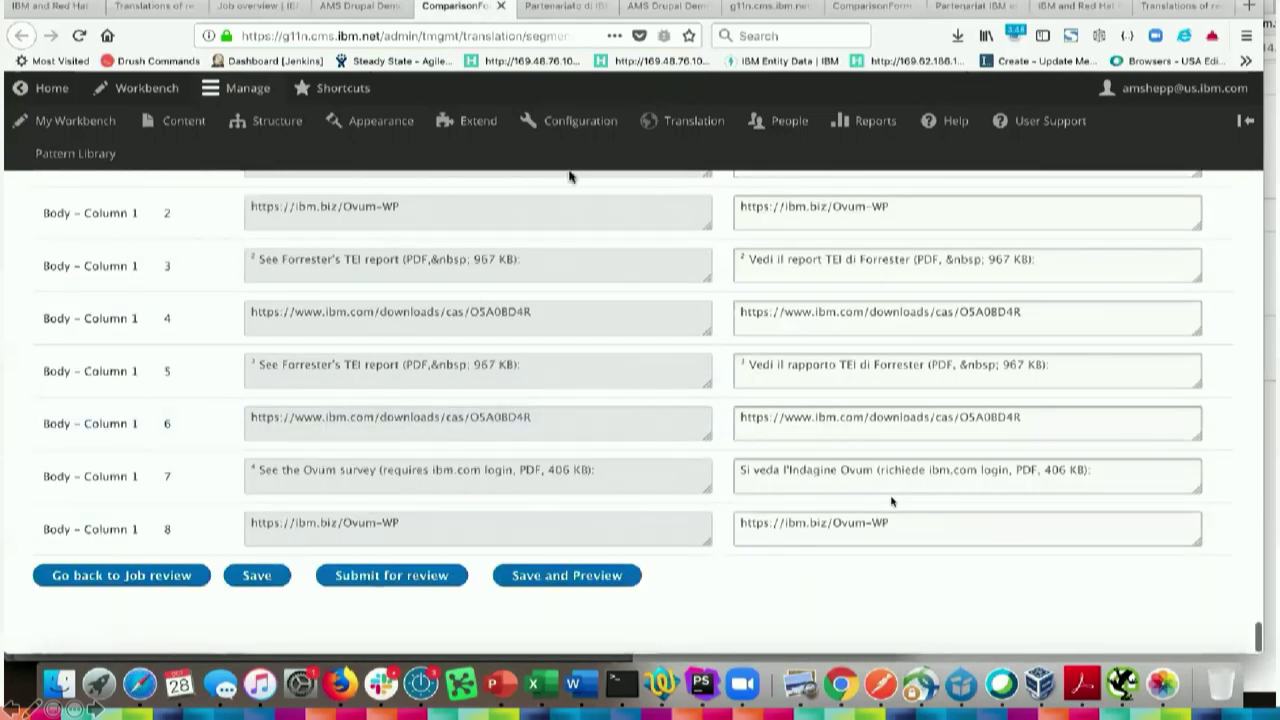
click(541, 8)
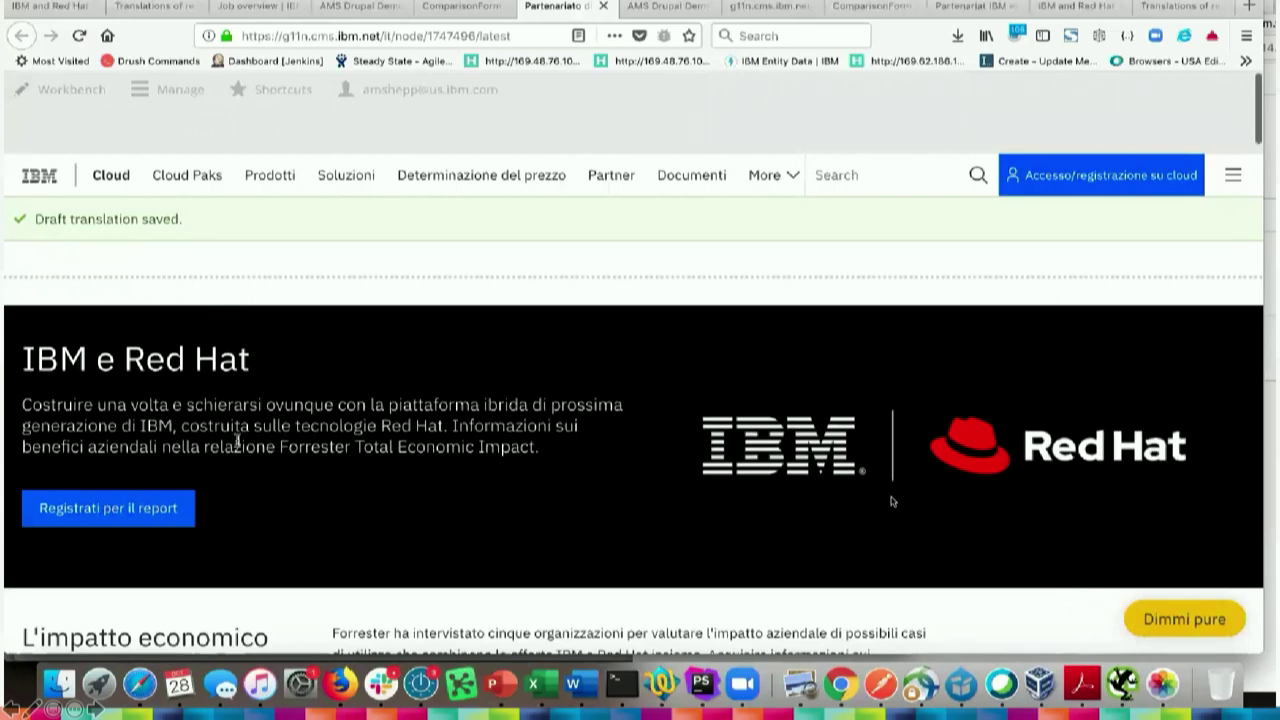
scroll(237, 441, down, 3)
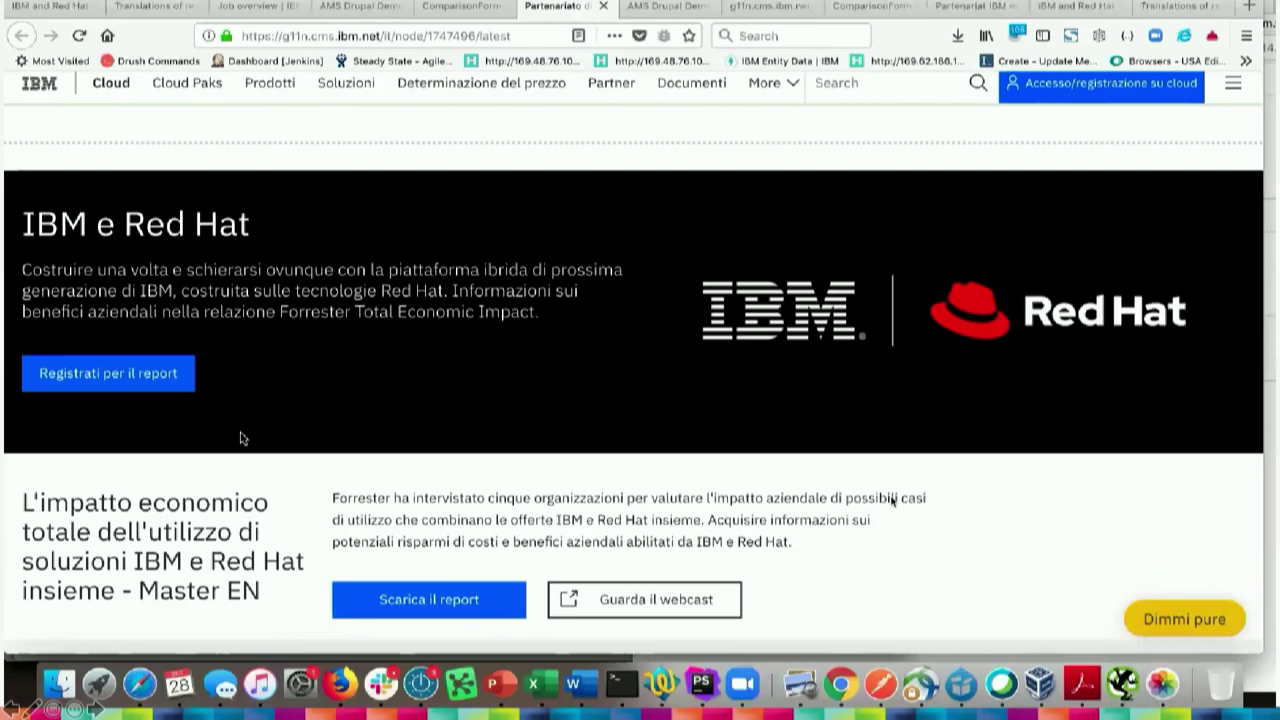
scroll(229, 437, down, 4)
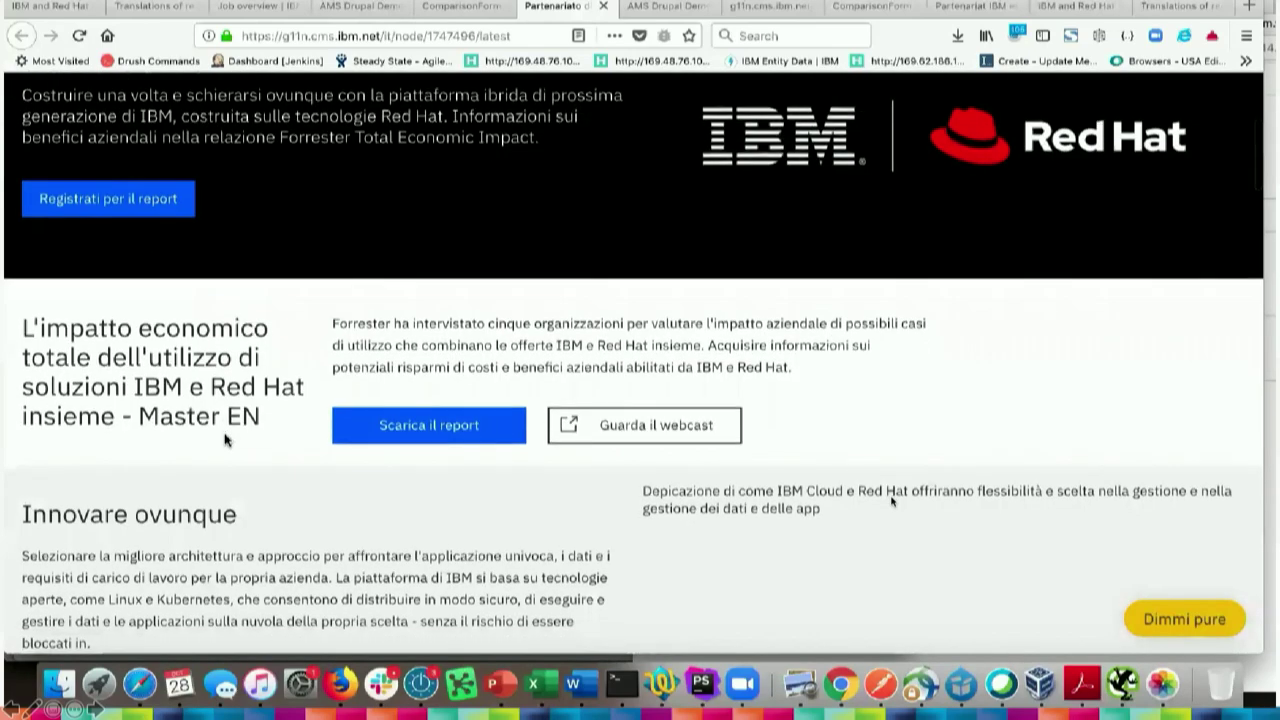
scroll(225, 440, down, 20)
scroll(225, 440, down, 10)
scroll(225, 440, down, 13)
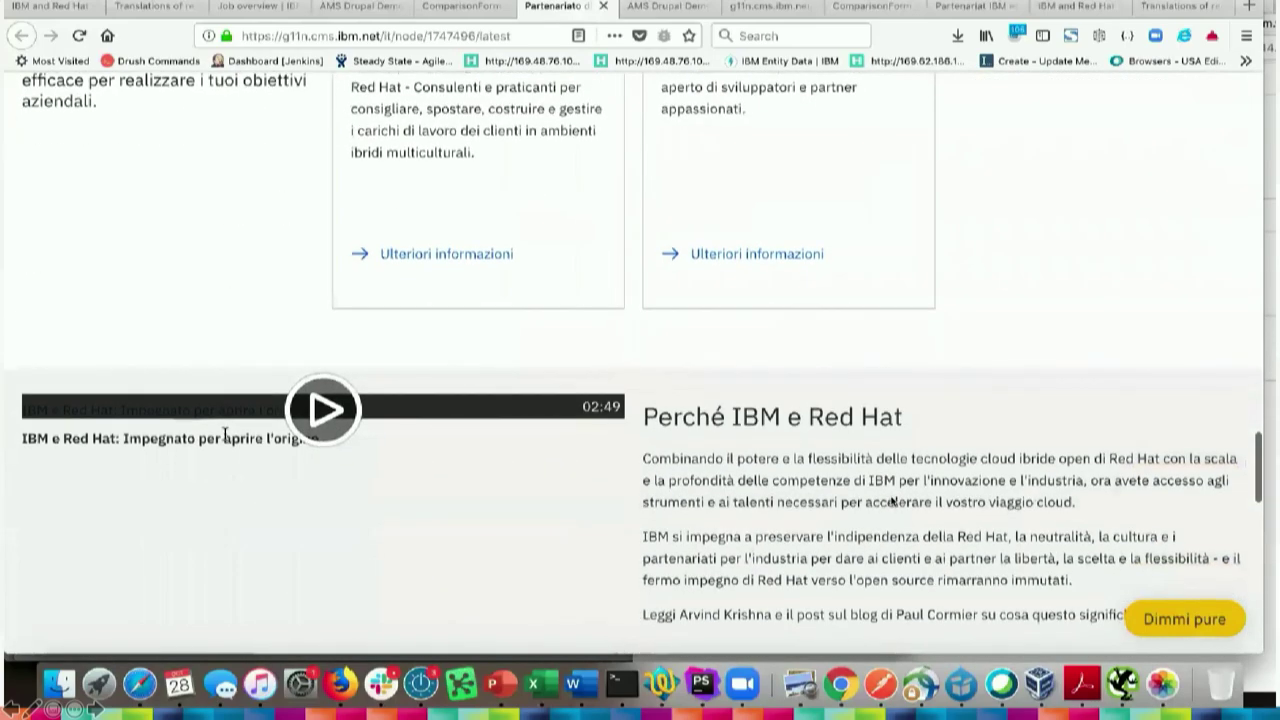
scroll(225, 440, down, 15)
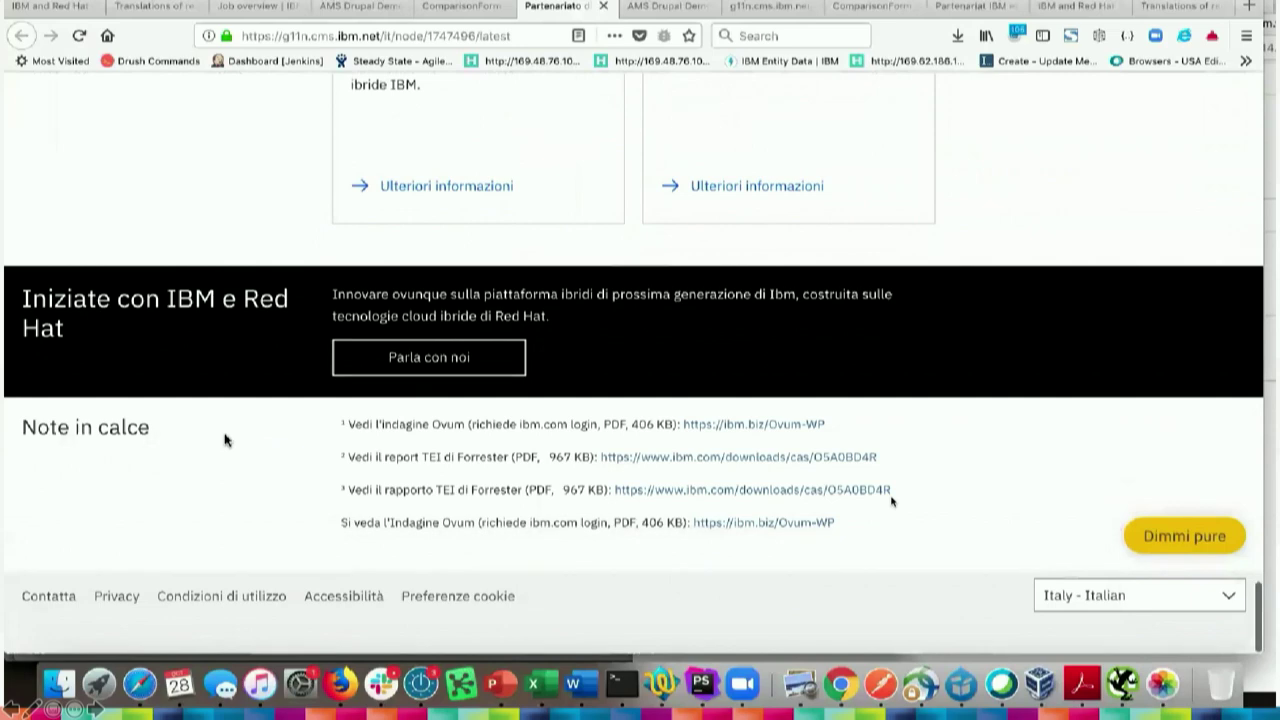
scroll(225, 440, up, 20)
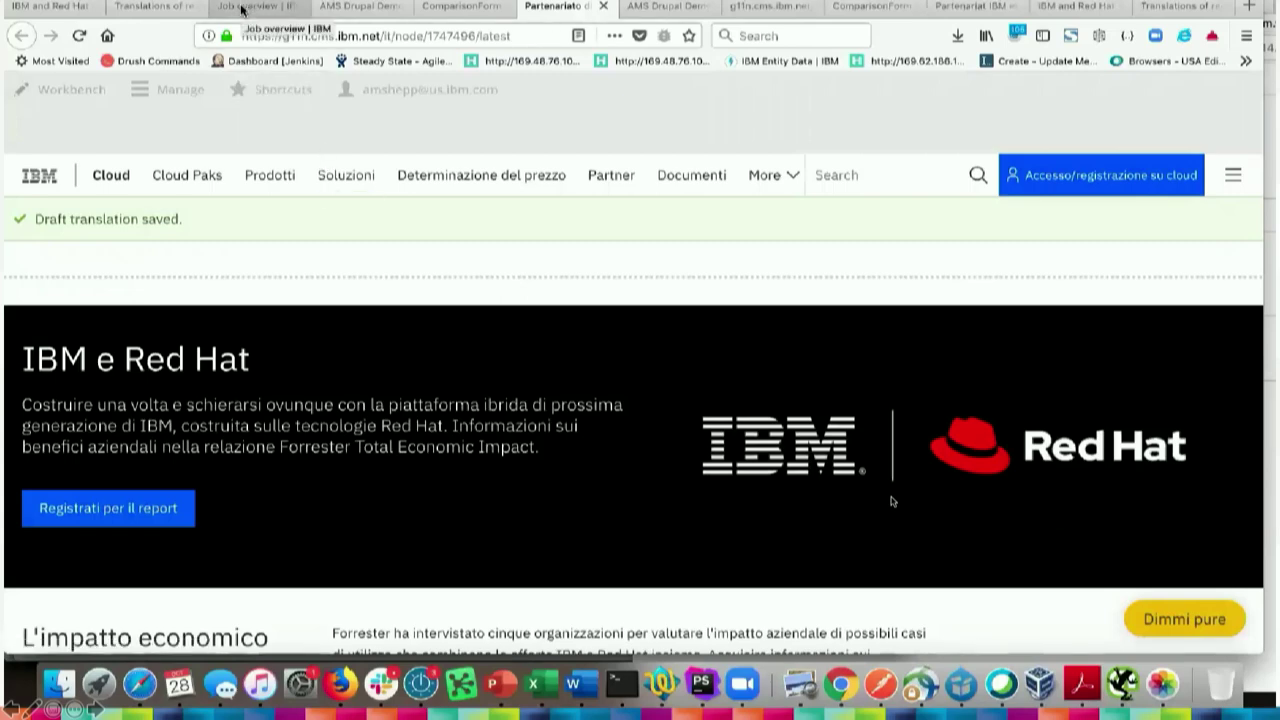
Check the comparison form and job overview, and examine the AMS Drupal Demo Master FR job and its French comparison form
click(370, 12)
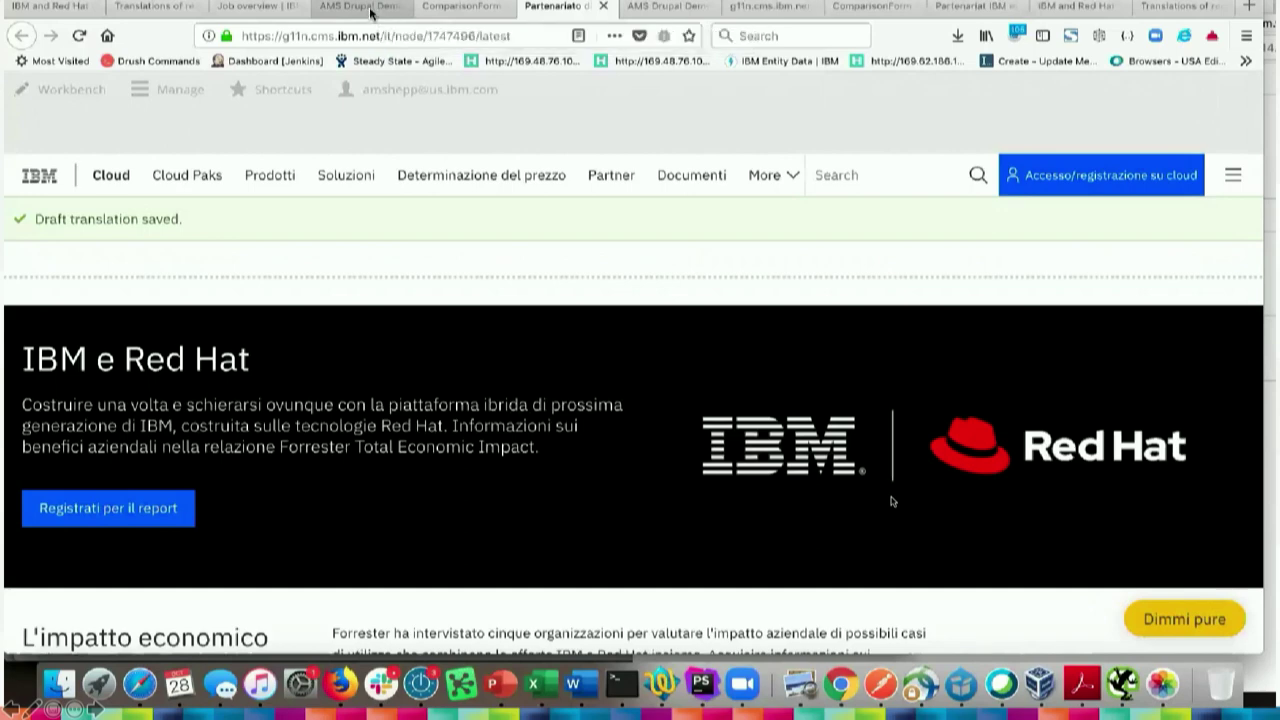
click(460, 8)
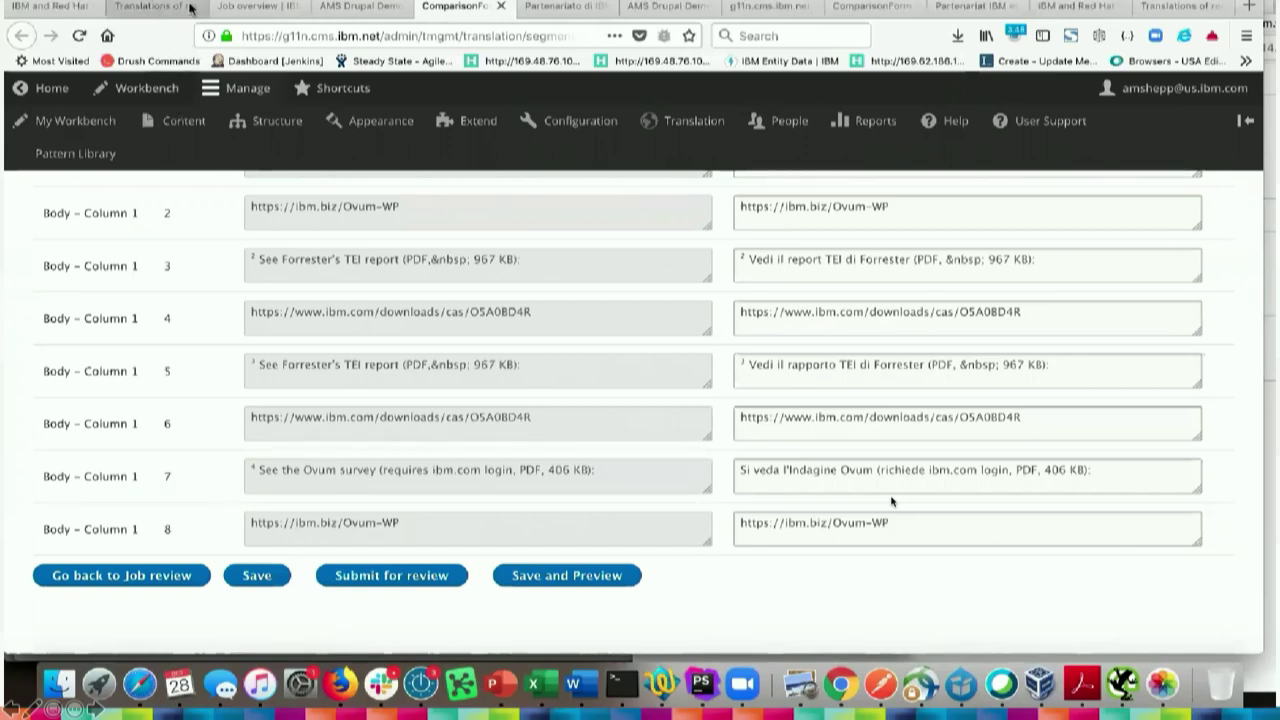
click(237, 8)
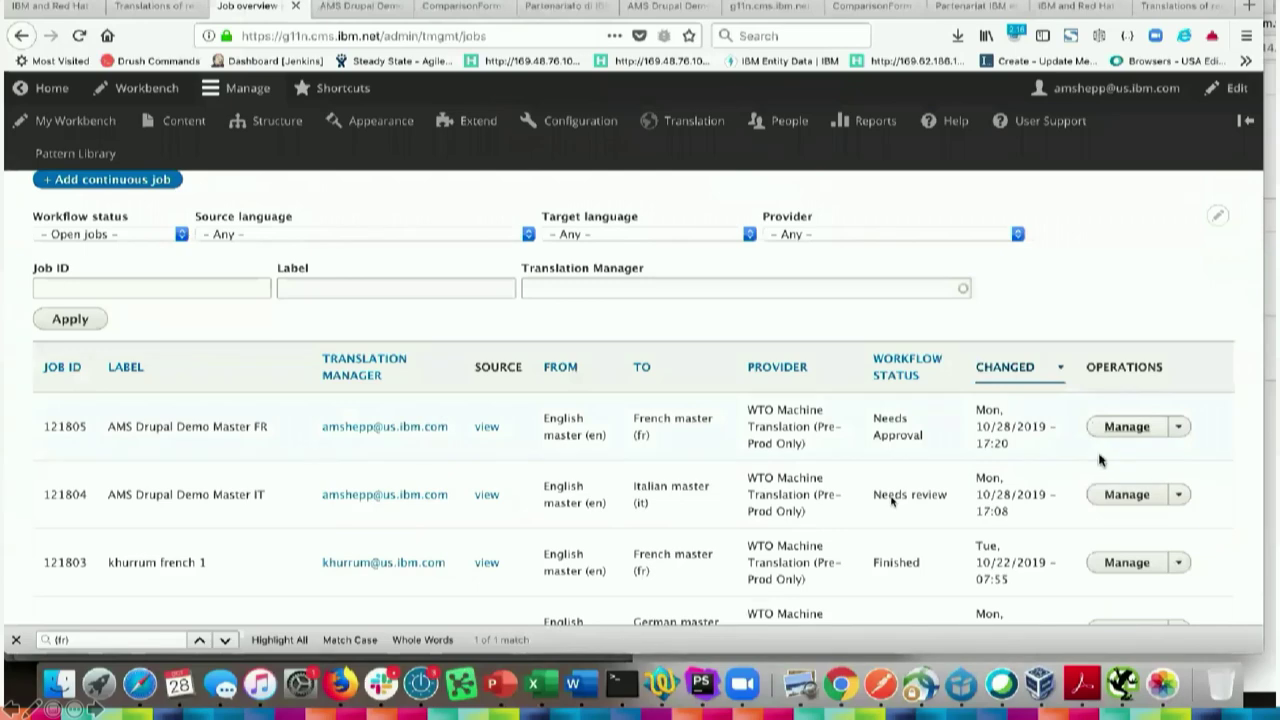
click(654, 8)
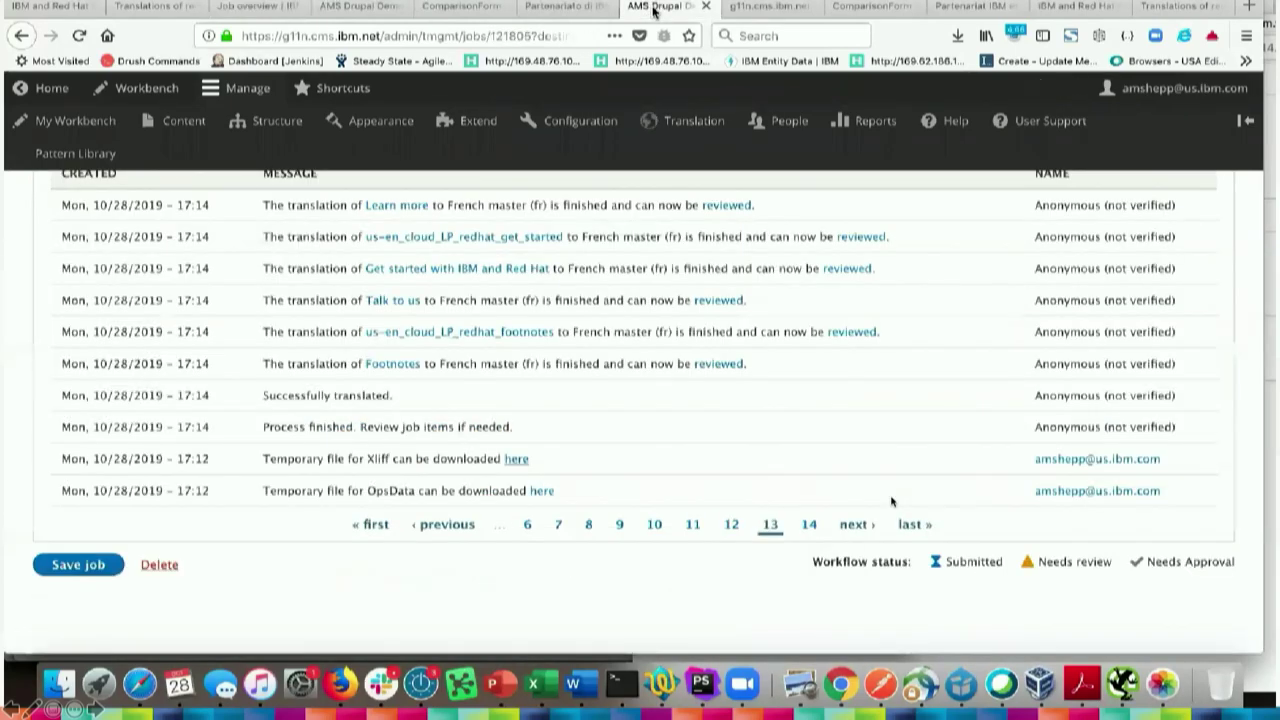
scroll(517, 325, up, 5)
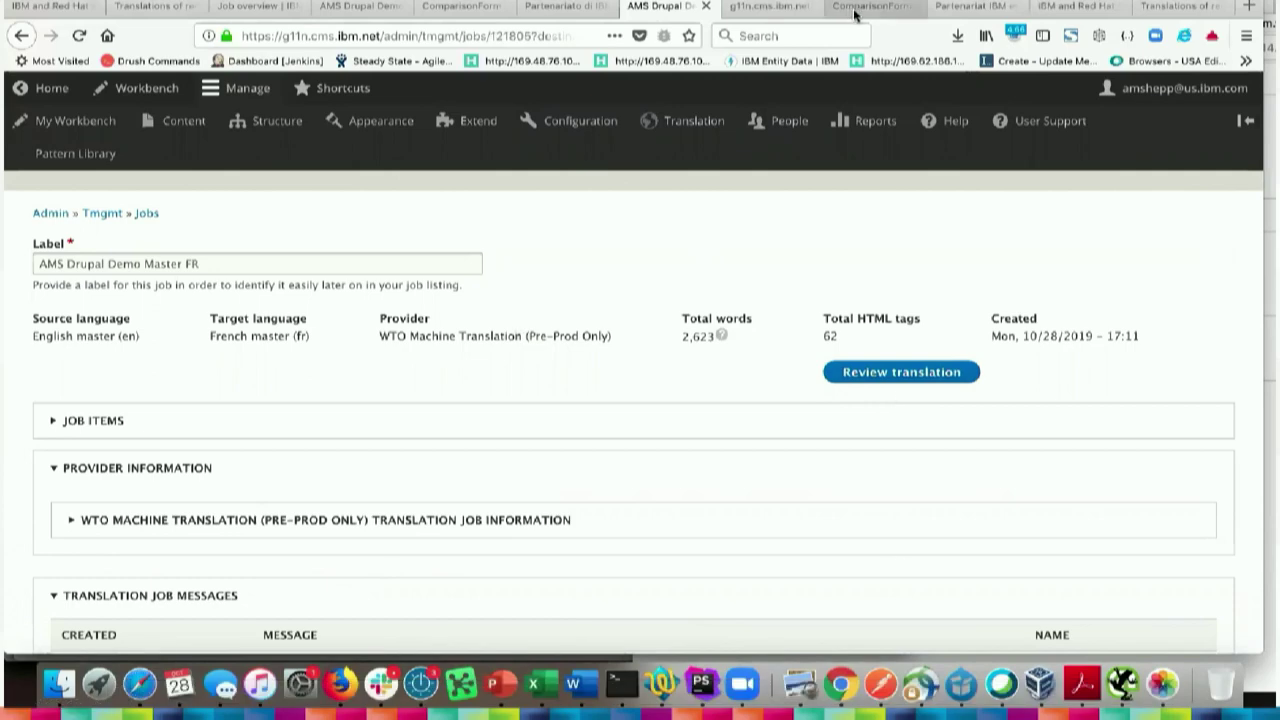
click(880, 372)
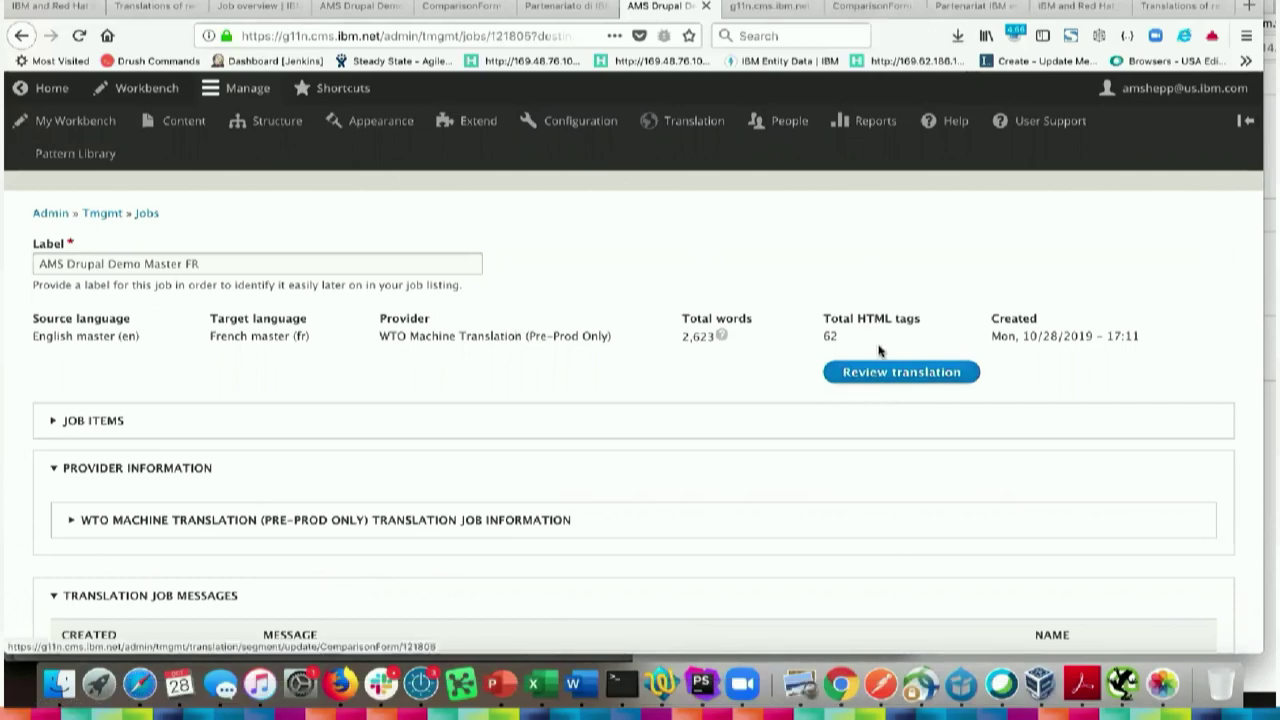
click(878, 8)
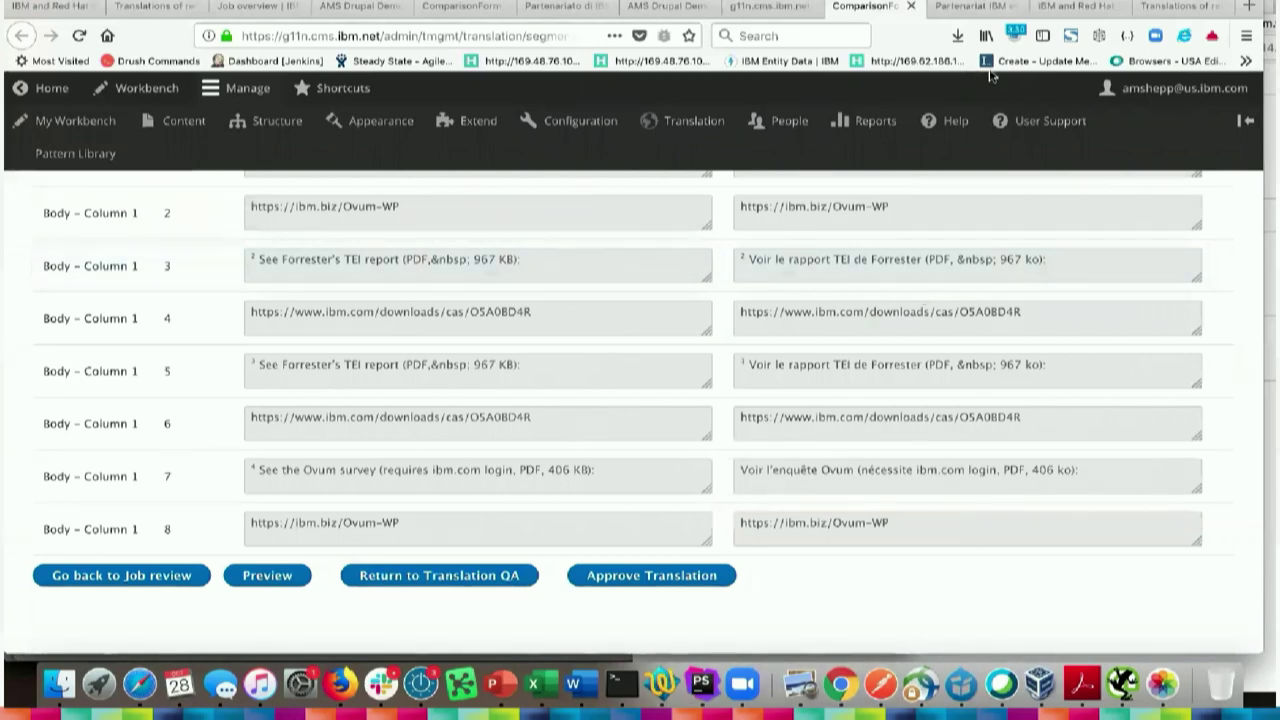
Review the French page preview alongside its comparison form and approve the French translation from the preview
click(971, 8)
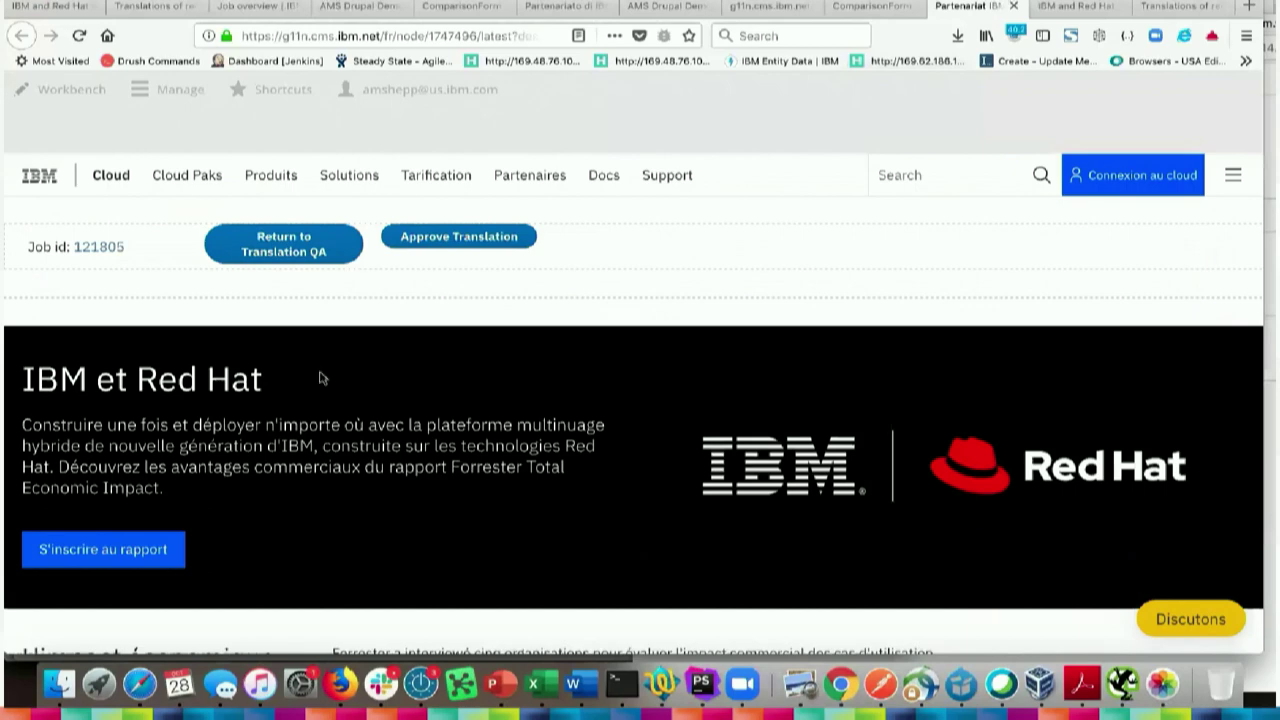
scroll(309, 462, down, 3)
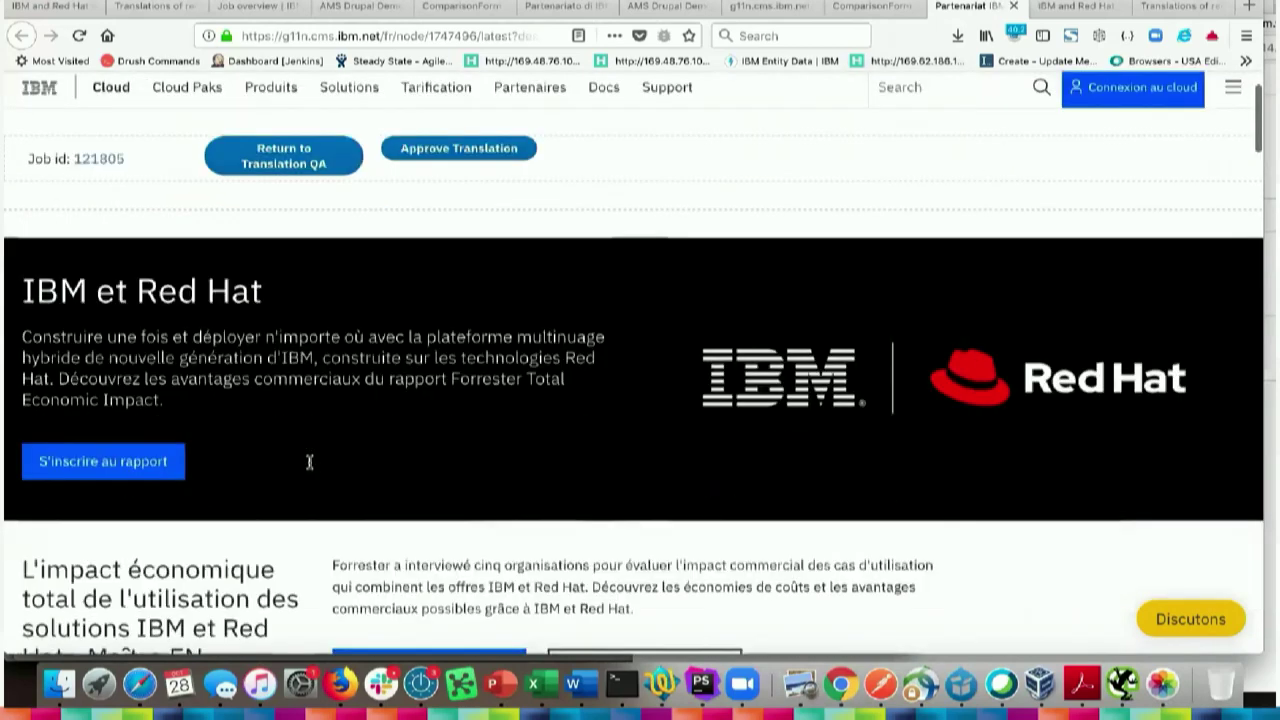
scroll(309, 464, up, 1)
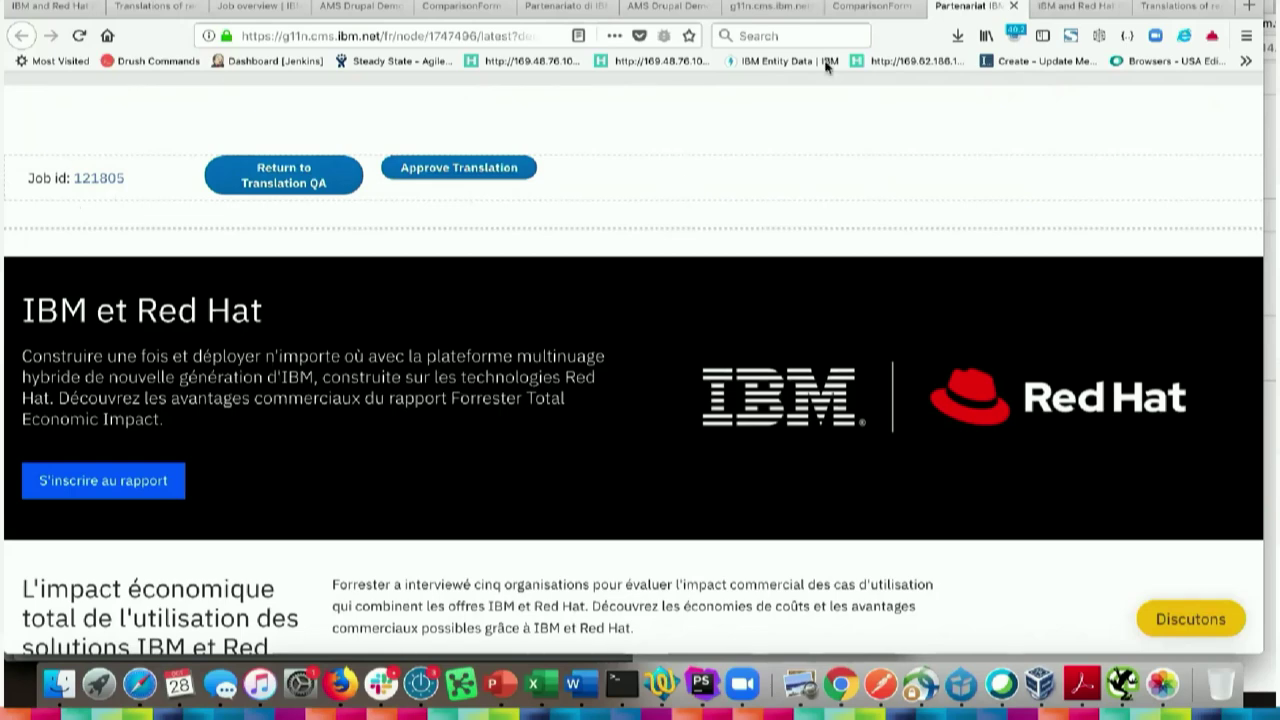
click(866, 10)
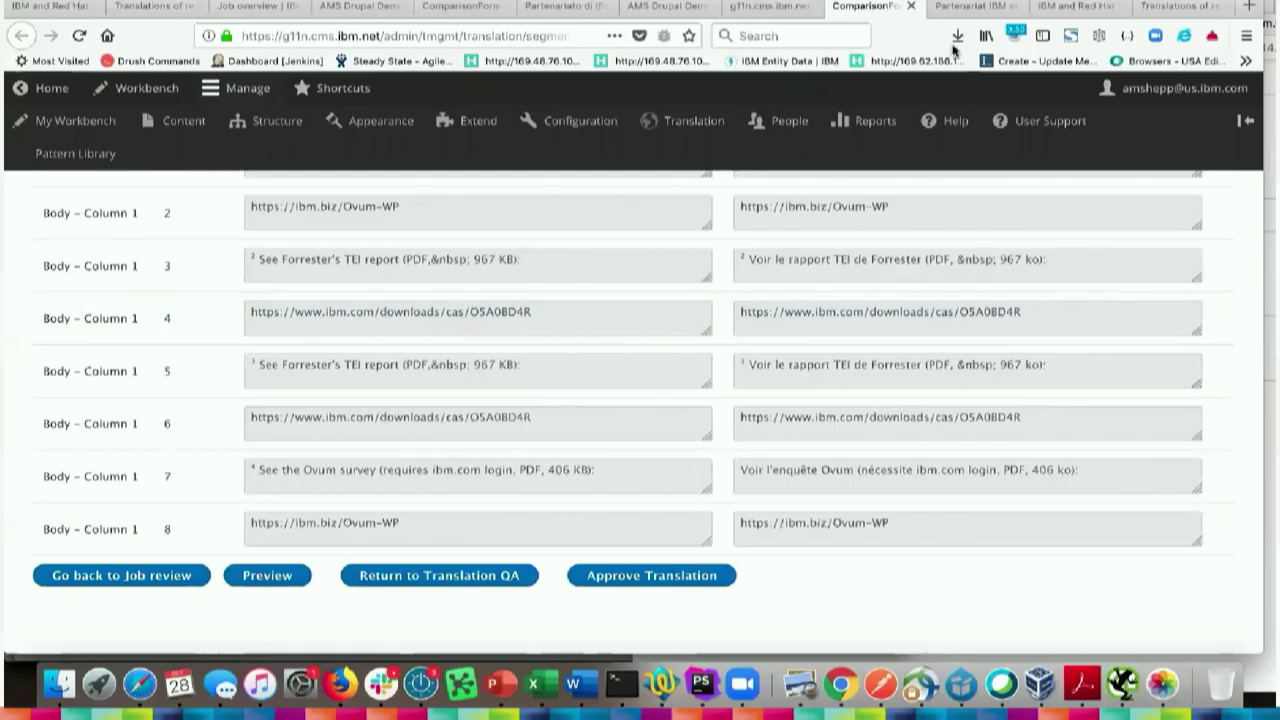
click(968, 9)
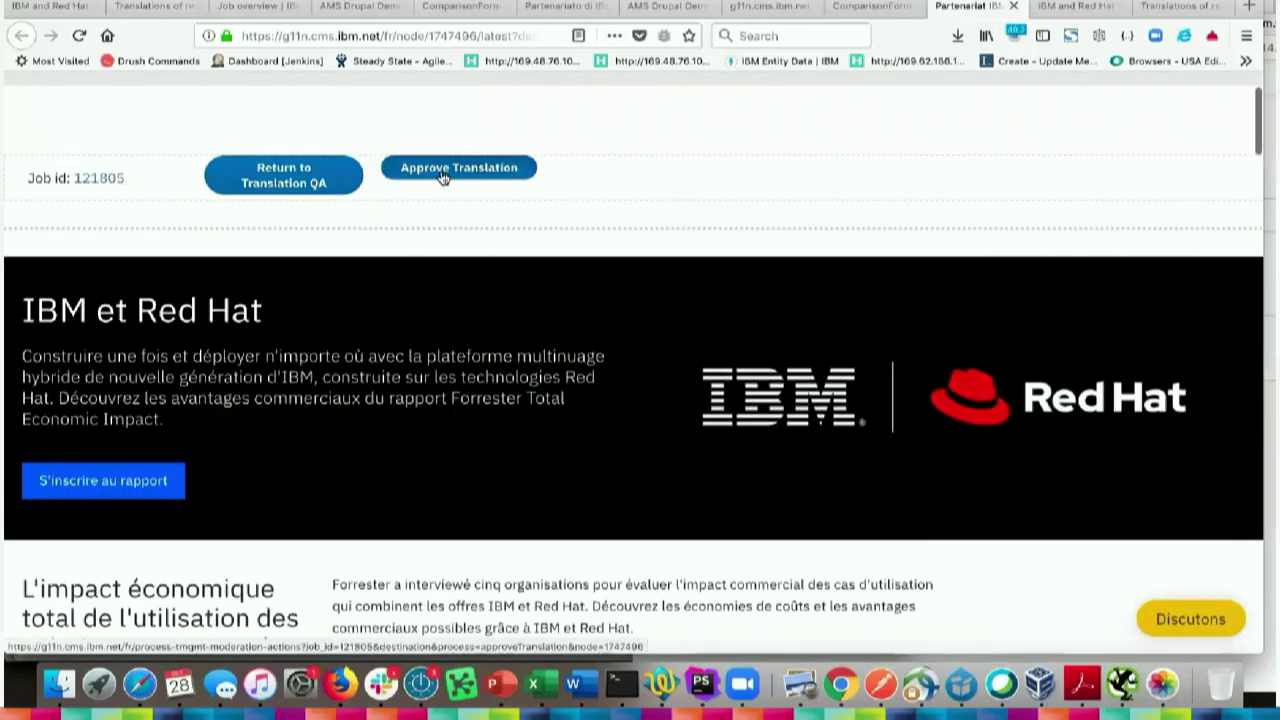
click(445, 172)
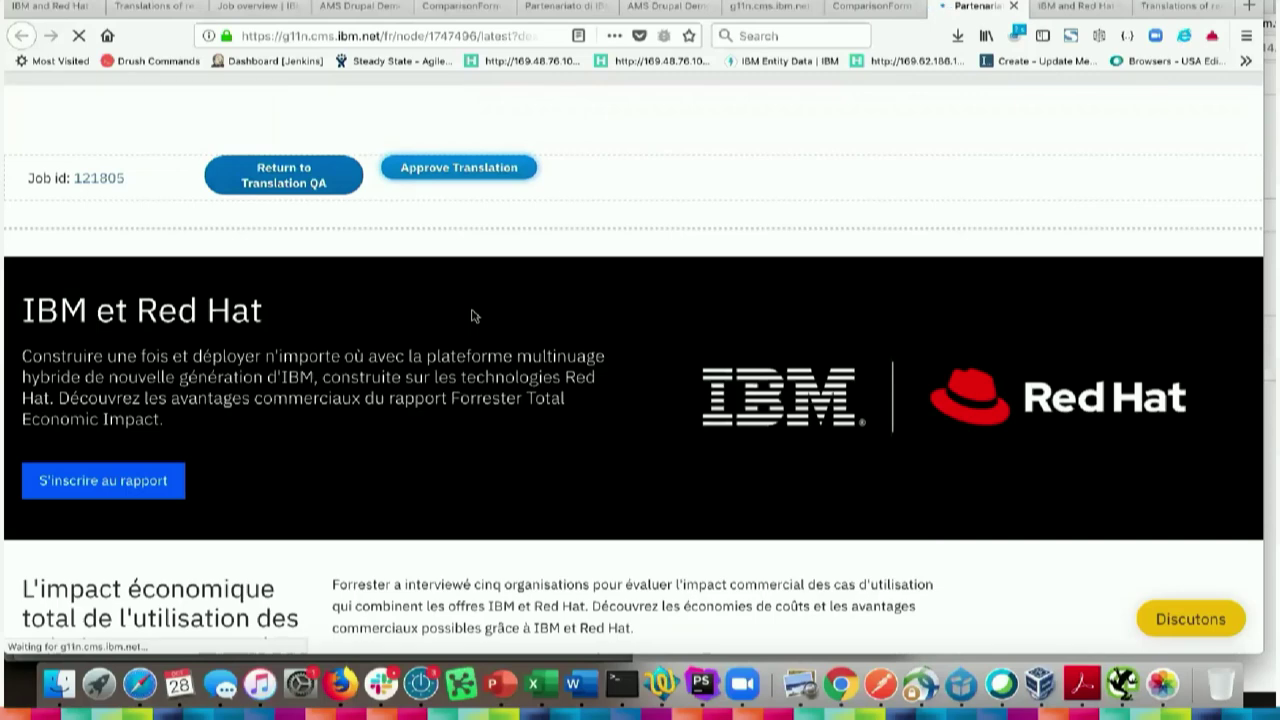
Find United Kingdom – English (uk-en) in the IBM and Red Hat page's translations list and add a translation for it
click(1073, 8)
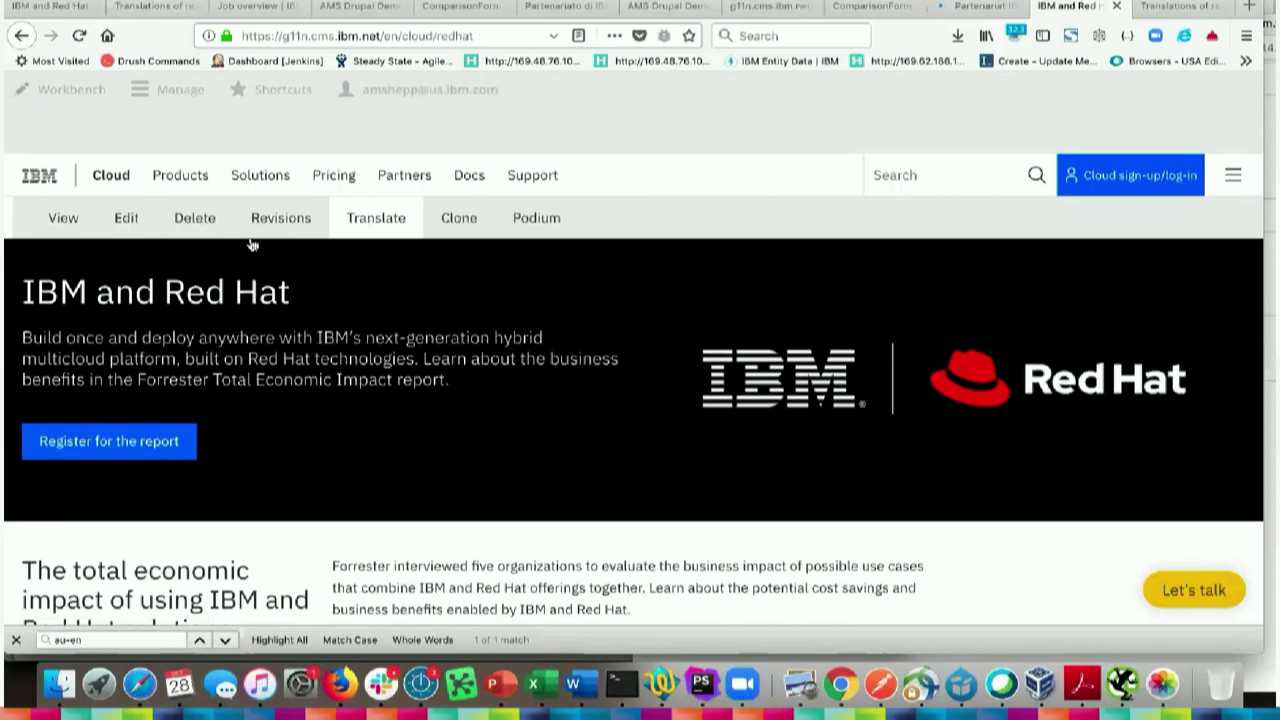
click(1168, 8)
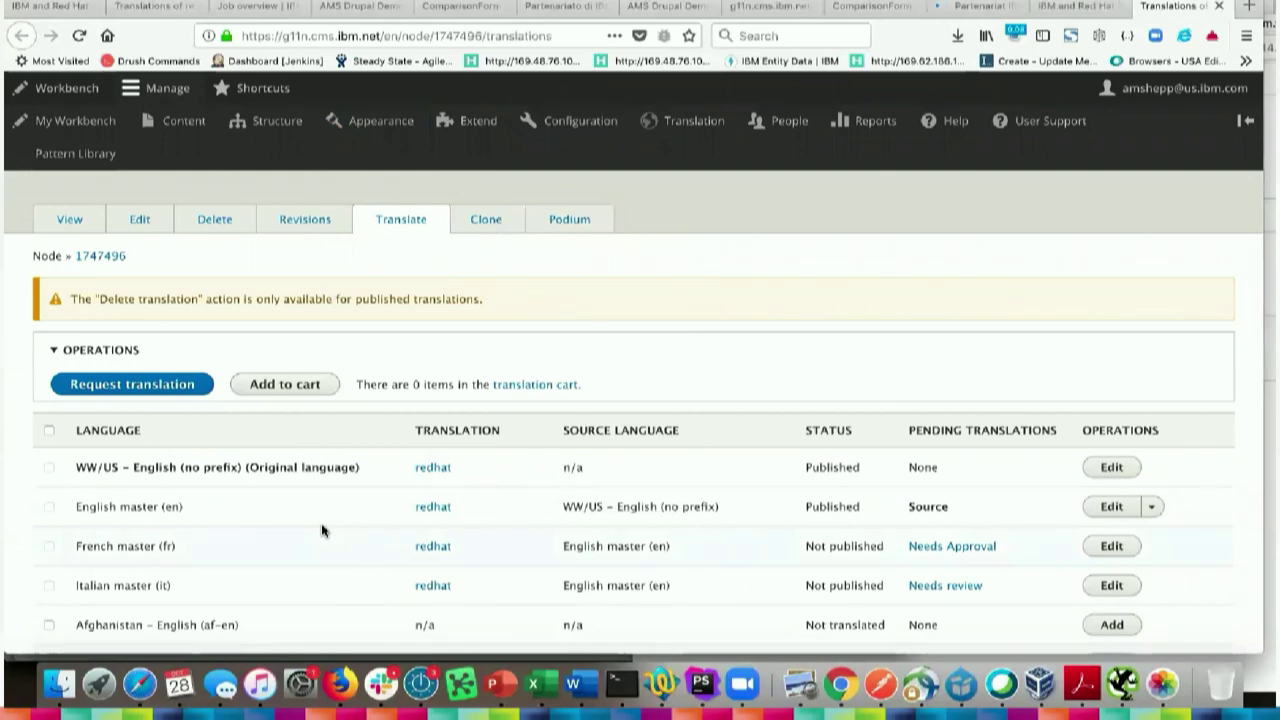
scroll(280, 572, down, 10)
scroll(280, 572, down, 20)
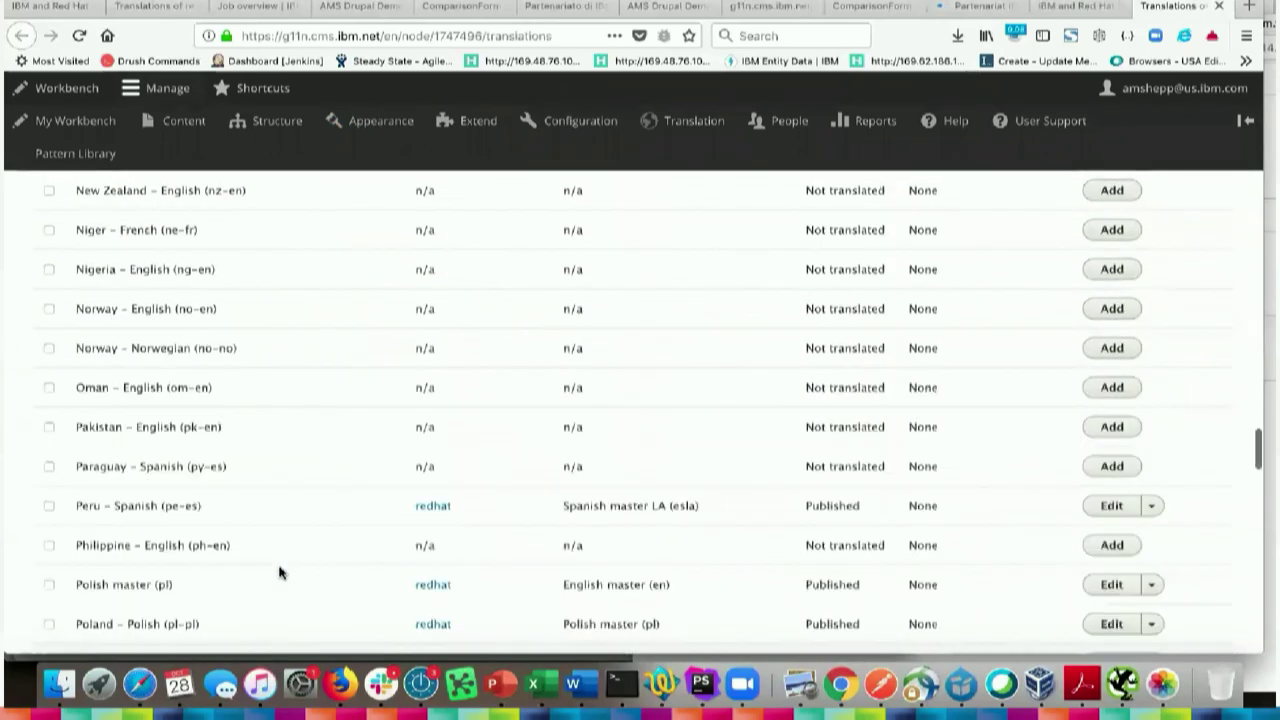
scroll(288, 541, up, 2)
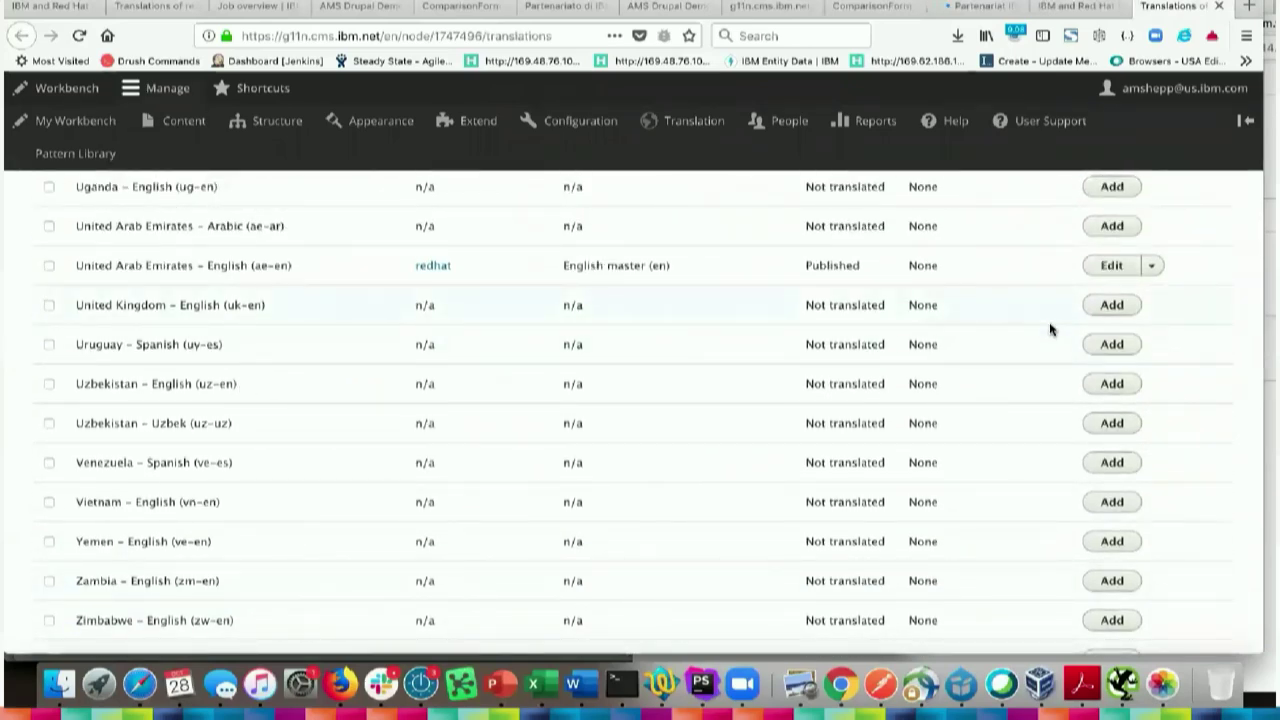
click(1120, 310)
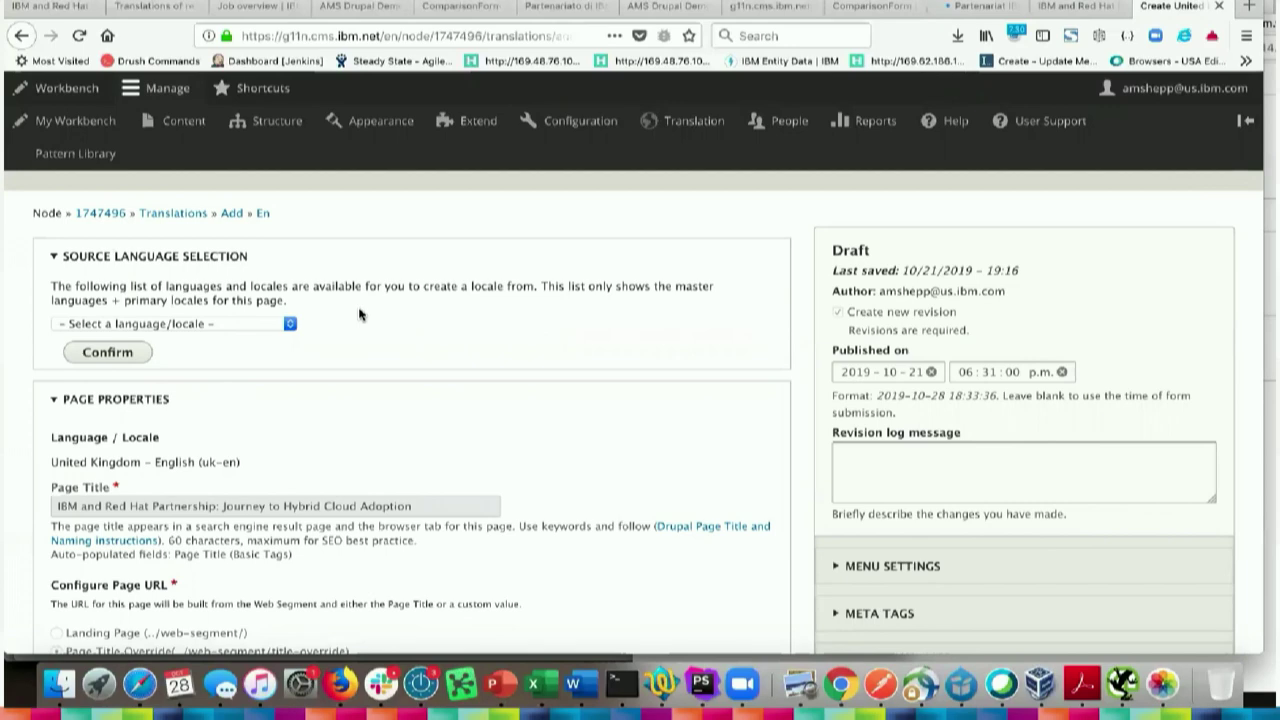
Set English master (en) as the source language for the United Kingdom locale and confirm it
click(283, 325)
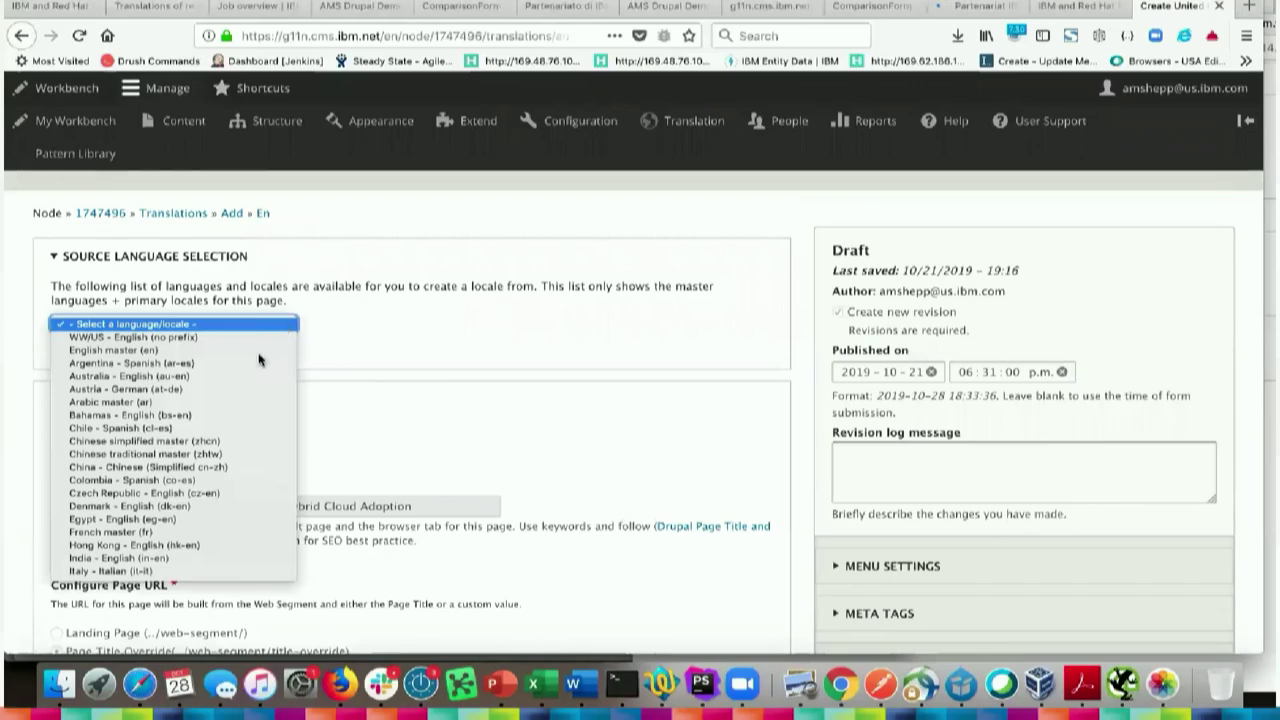
click(268, 350)
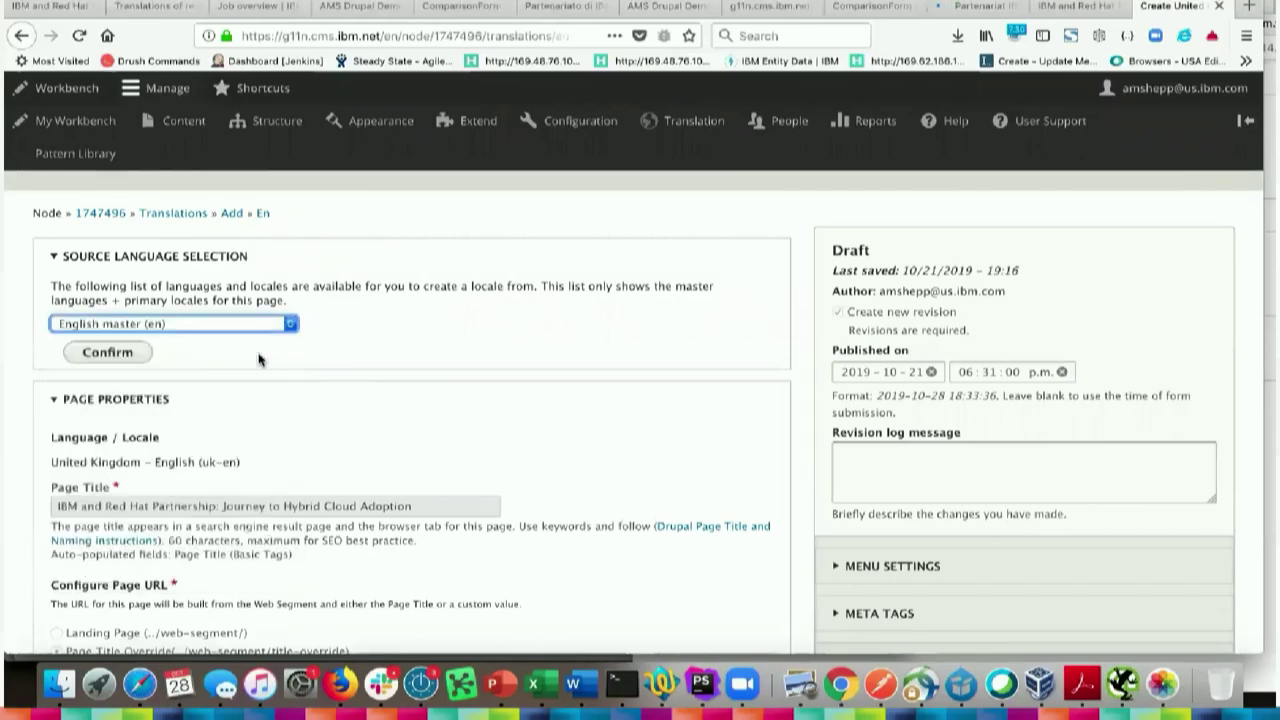
click(108, 357)
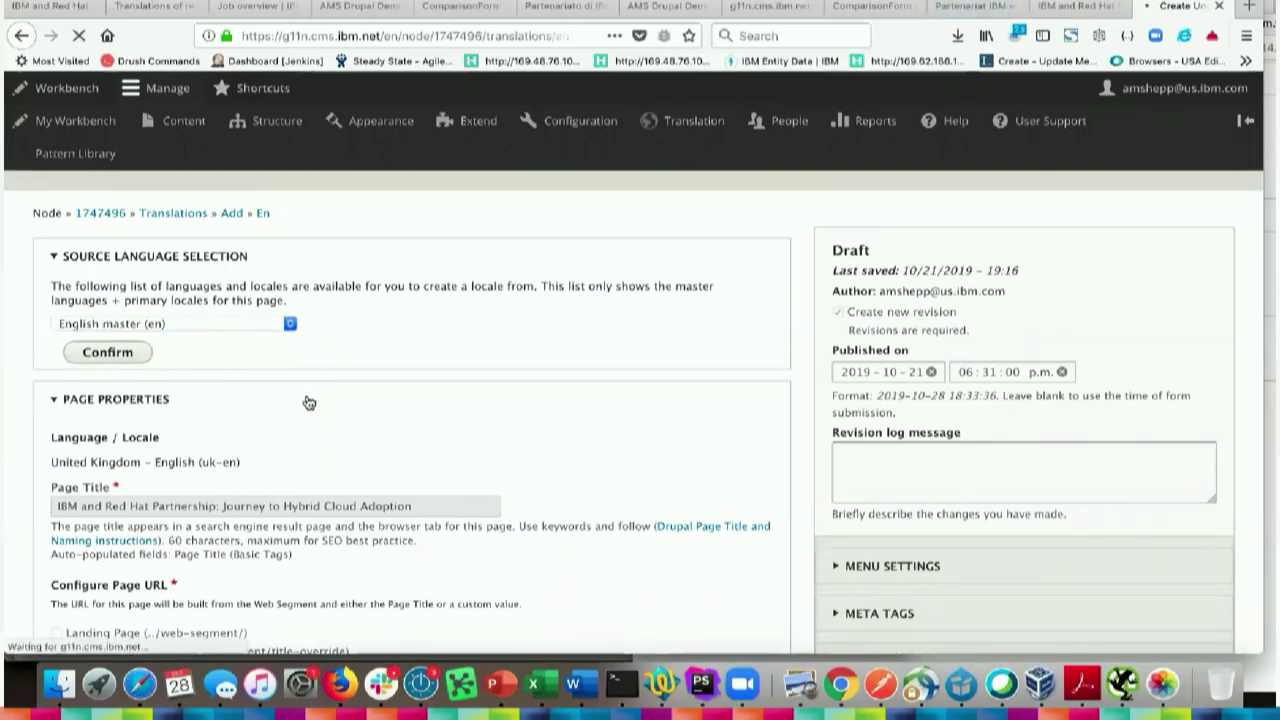
Examine the United Kingdom locale's page properties, design options, lead space and content bands down to the save options
scroll(309, 402, down, 4)
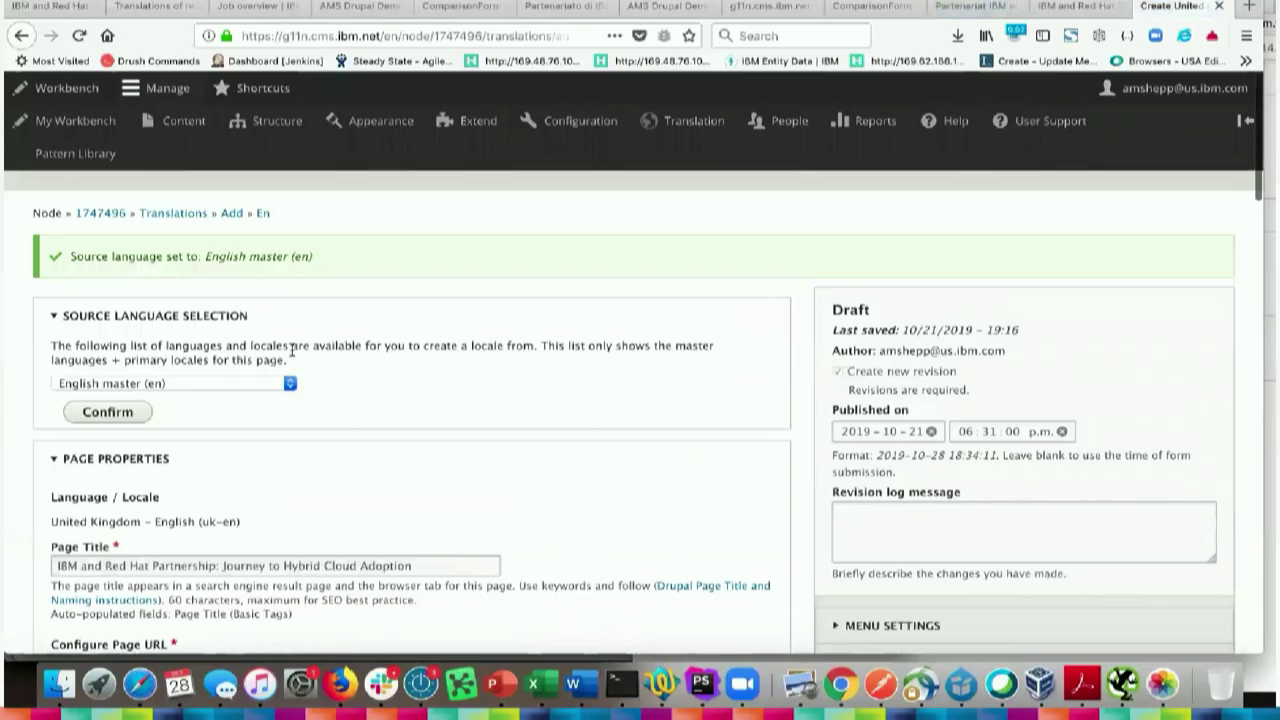
scroll(291, 350, down, 2)
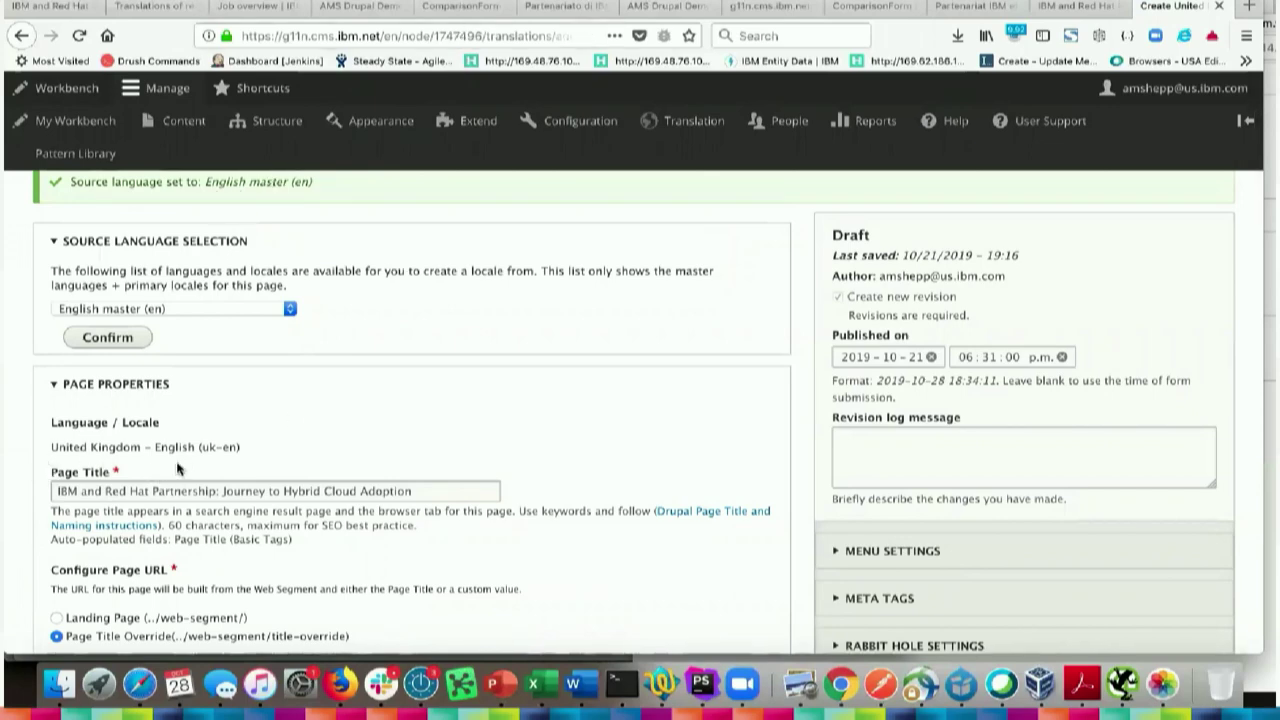
scroll(228, 458, down, 3)
scroll(228, 458, down, 10)
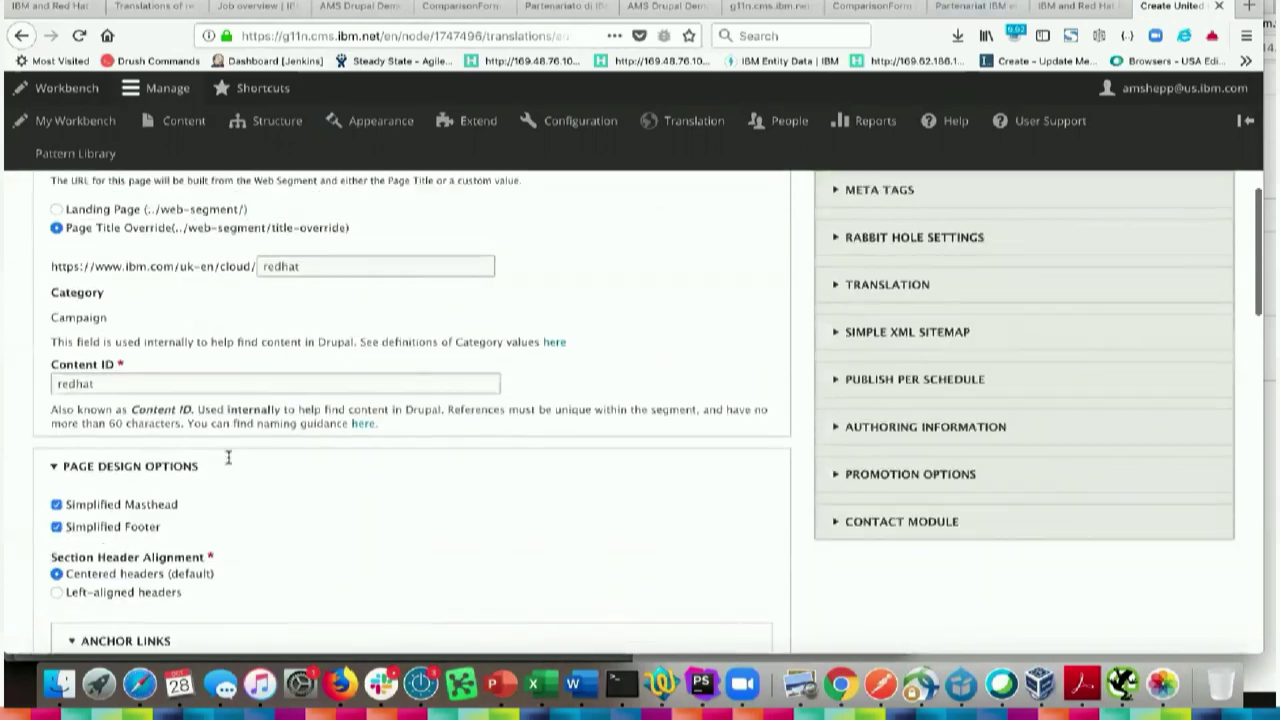
scroll(228, 458, down, 2)
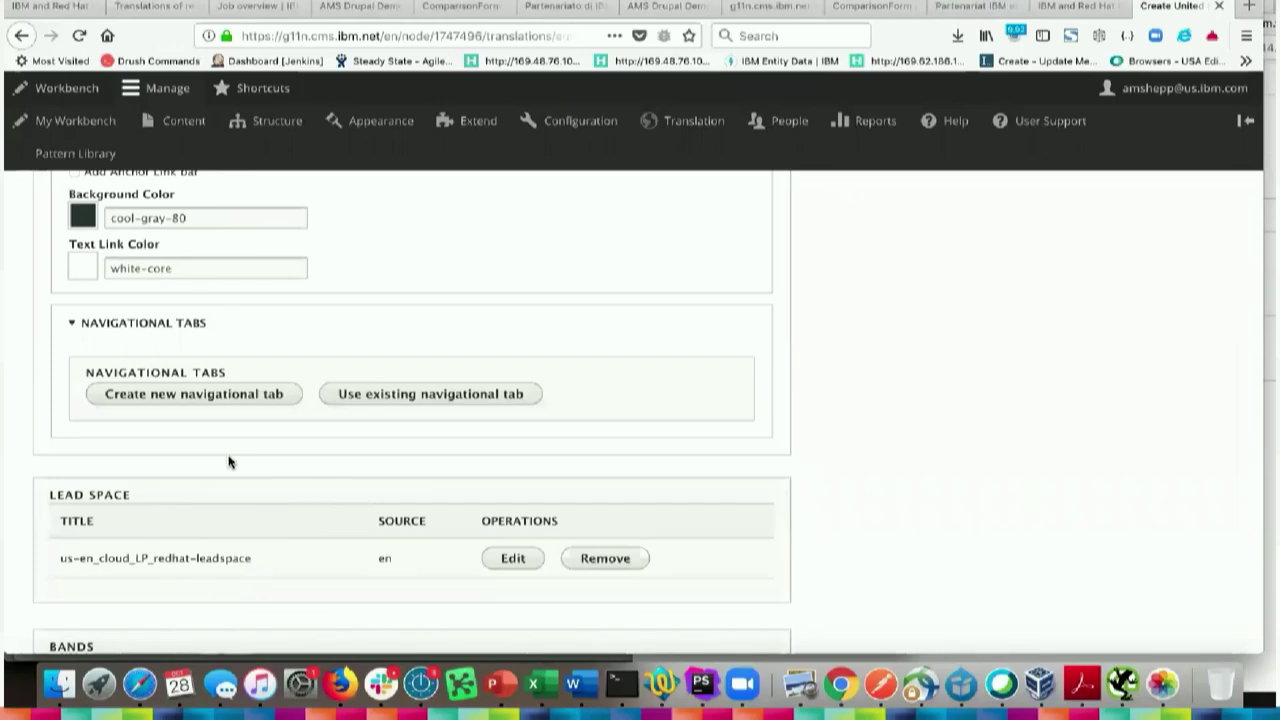
scroll(228, 461, down, 1)
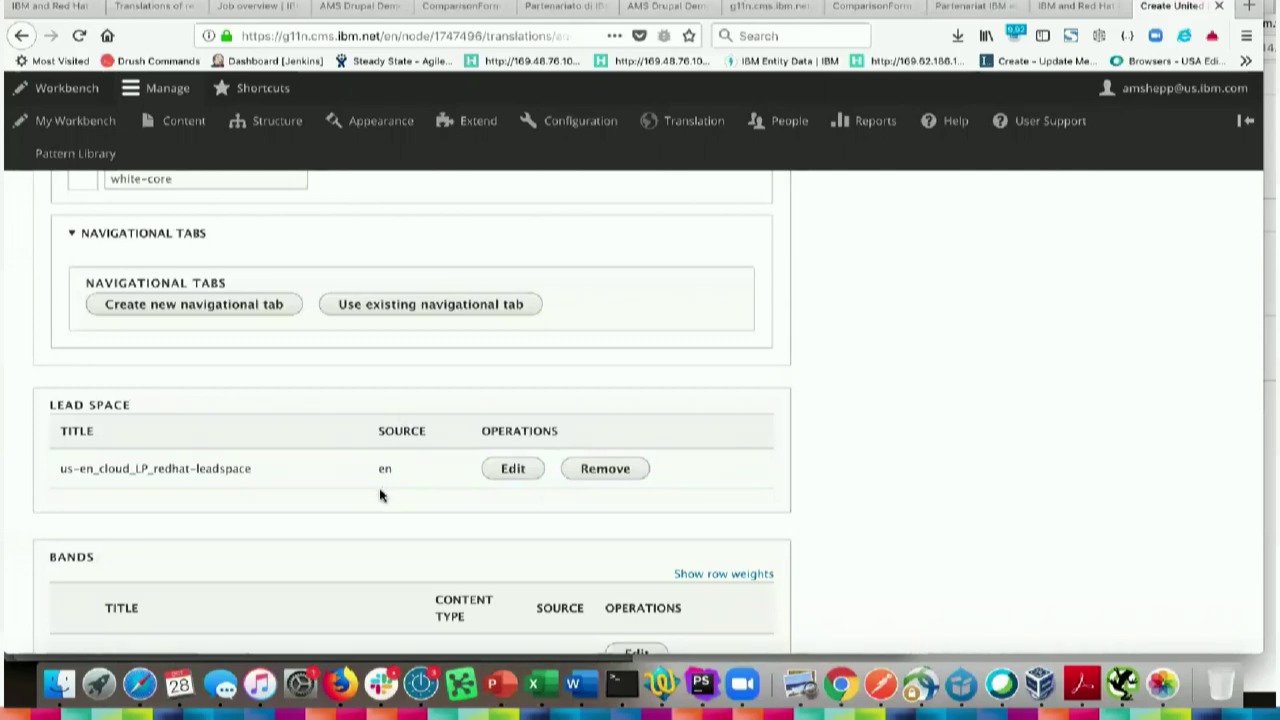
scroll(380, 494, down, 10)
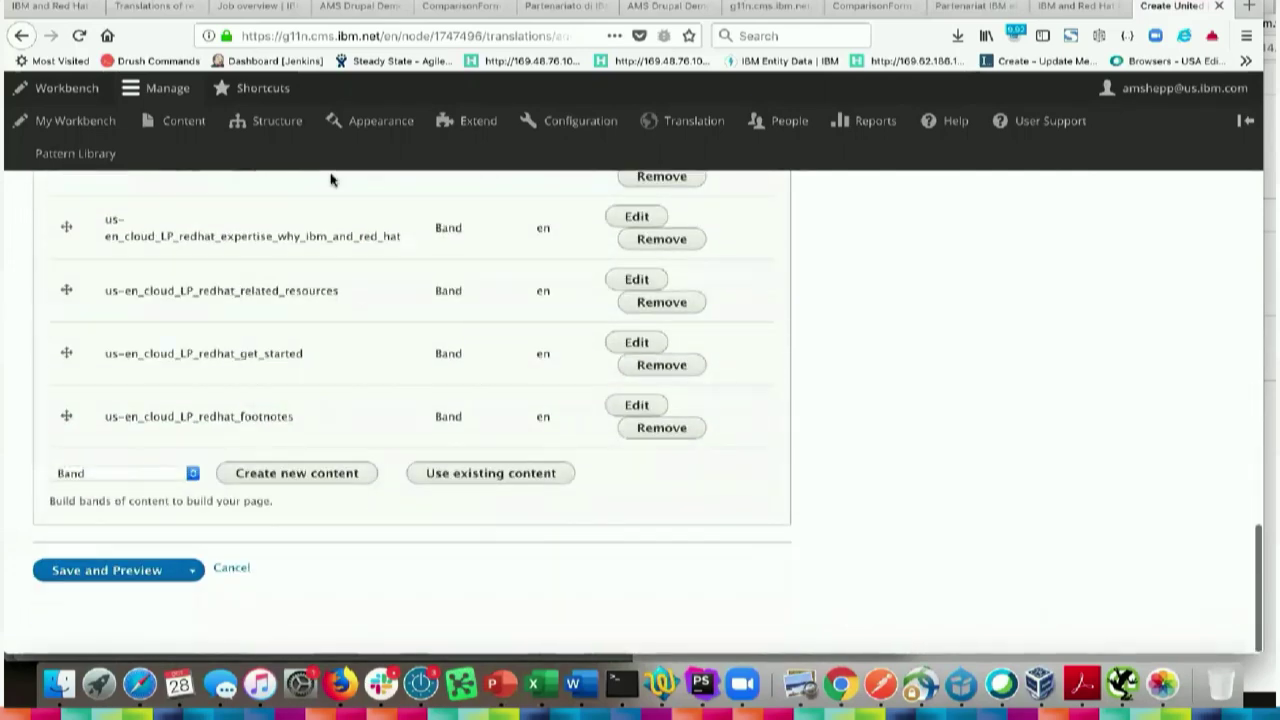
Save and preview the United Kingdom locale page and check the "Master EN" text in the total economic impact heading
scroll(308, 206, up, 1)
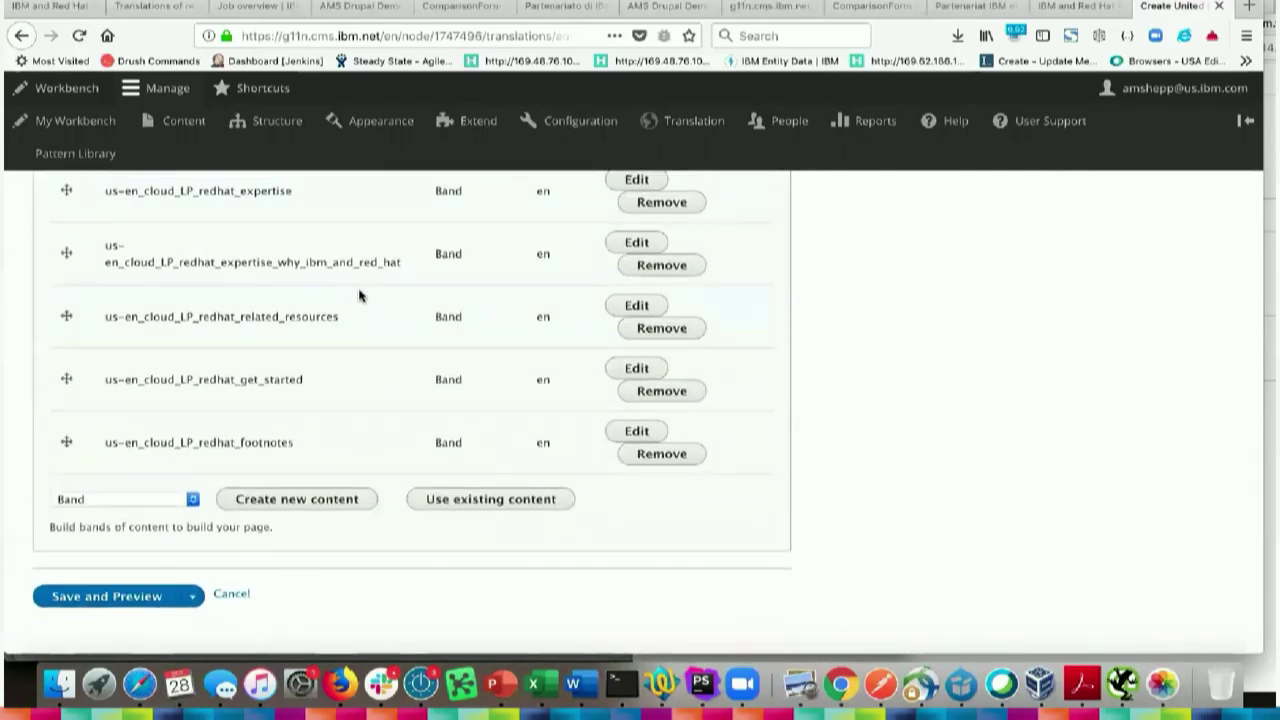
click(117, 598)
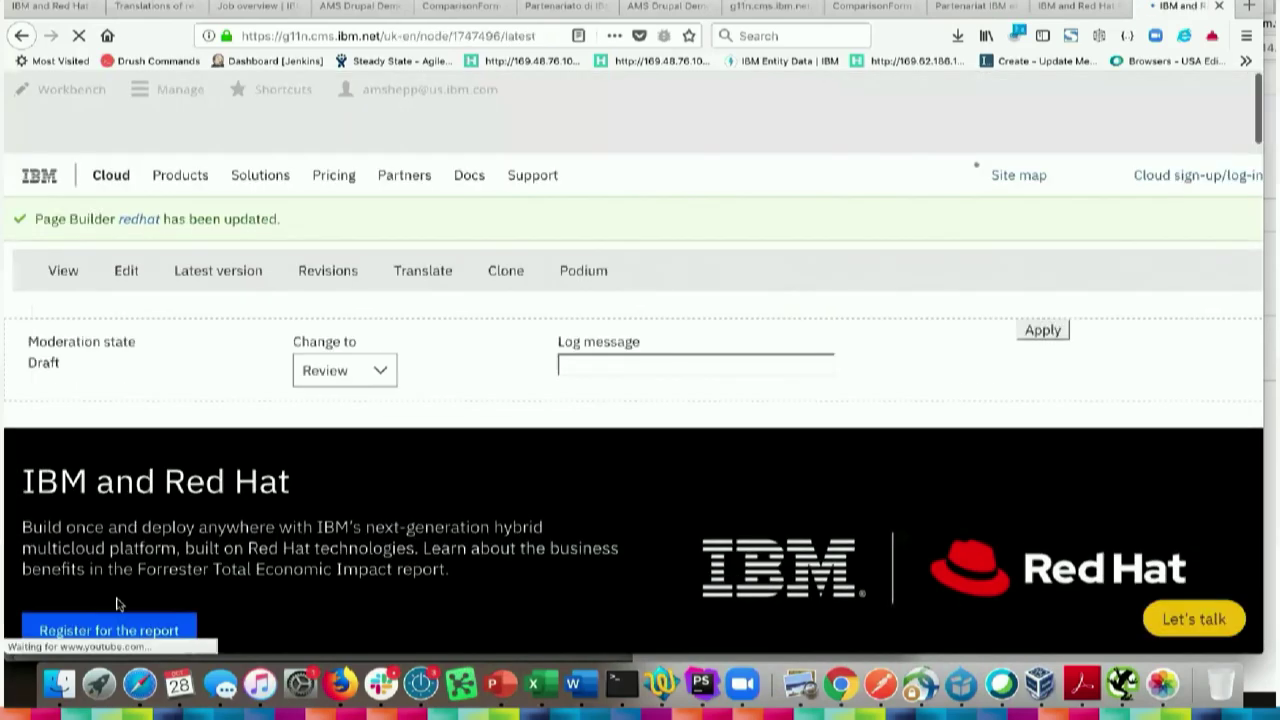
scroll(270, 484, down, 2)
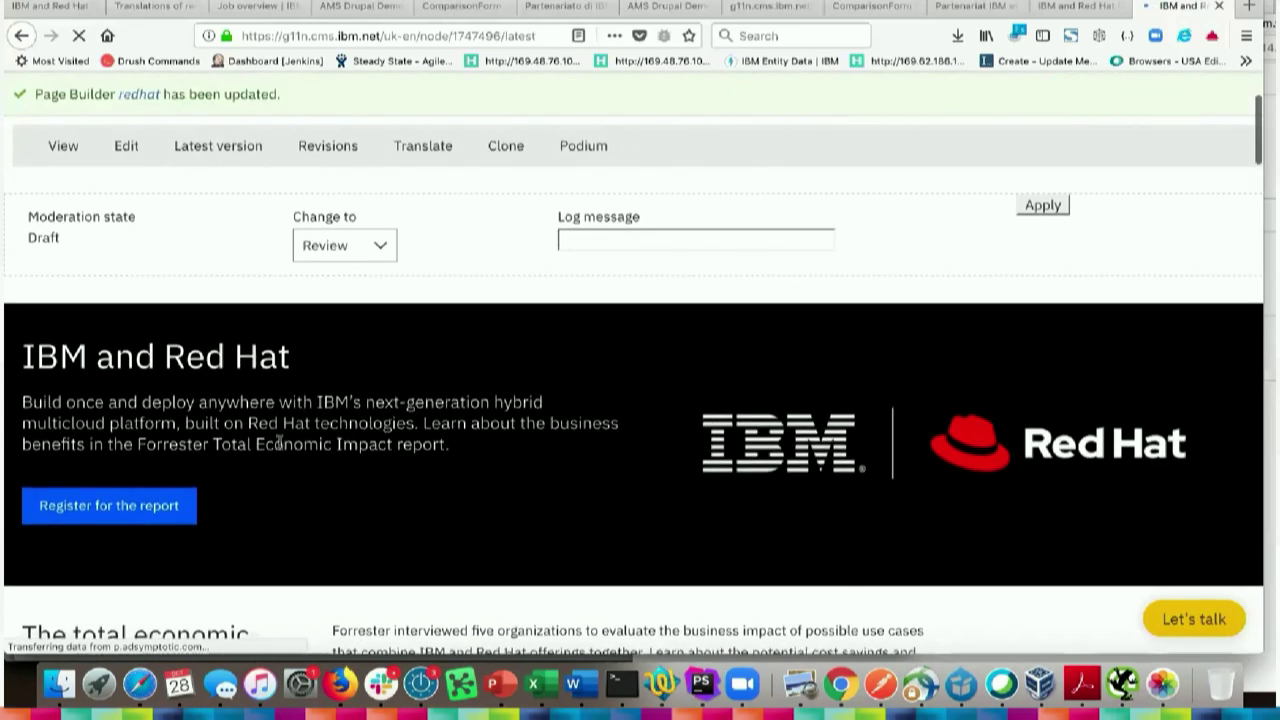
scroll(282, 445, down, 3)
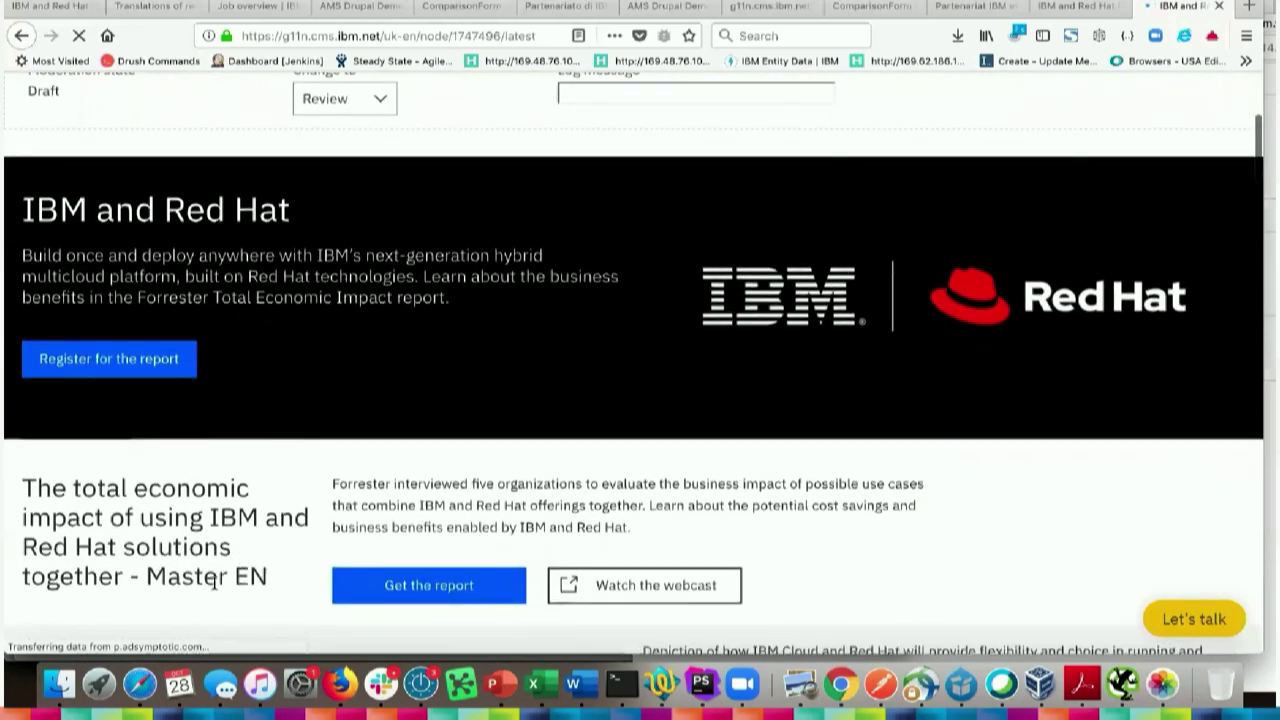
drag(146, 576, 266, 576)
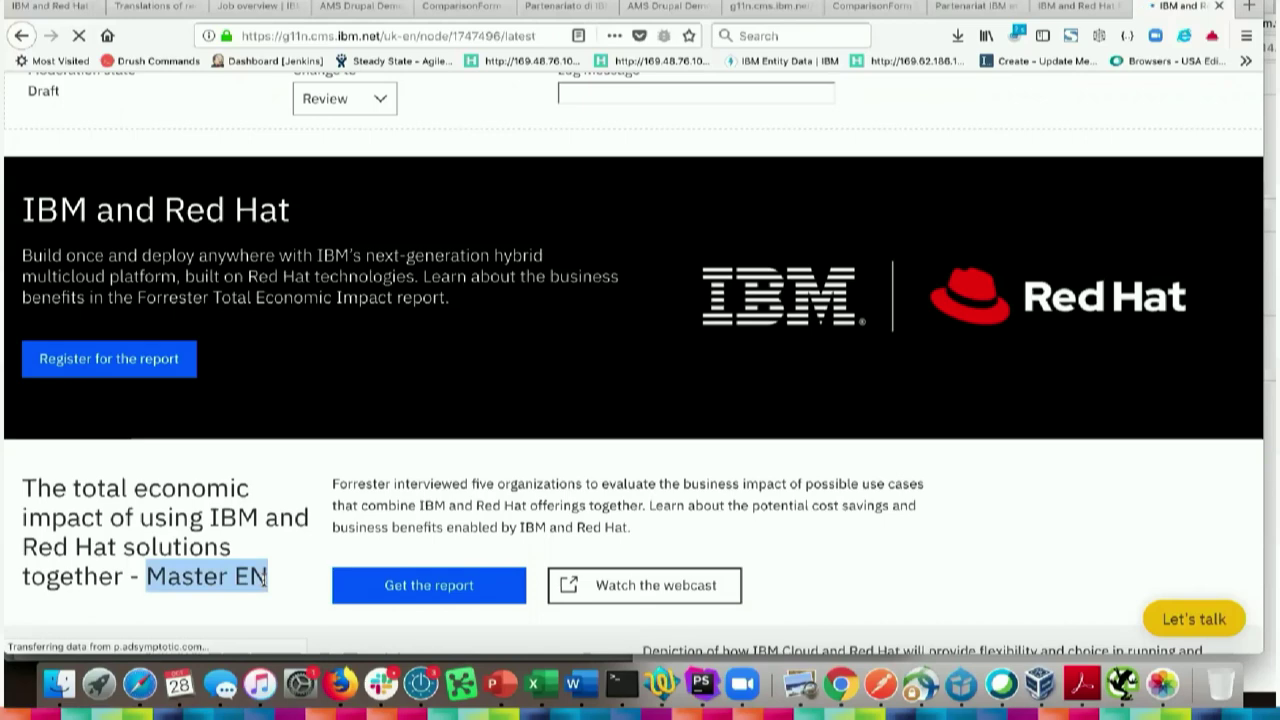
scroll(344, 425, up, 4)
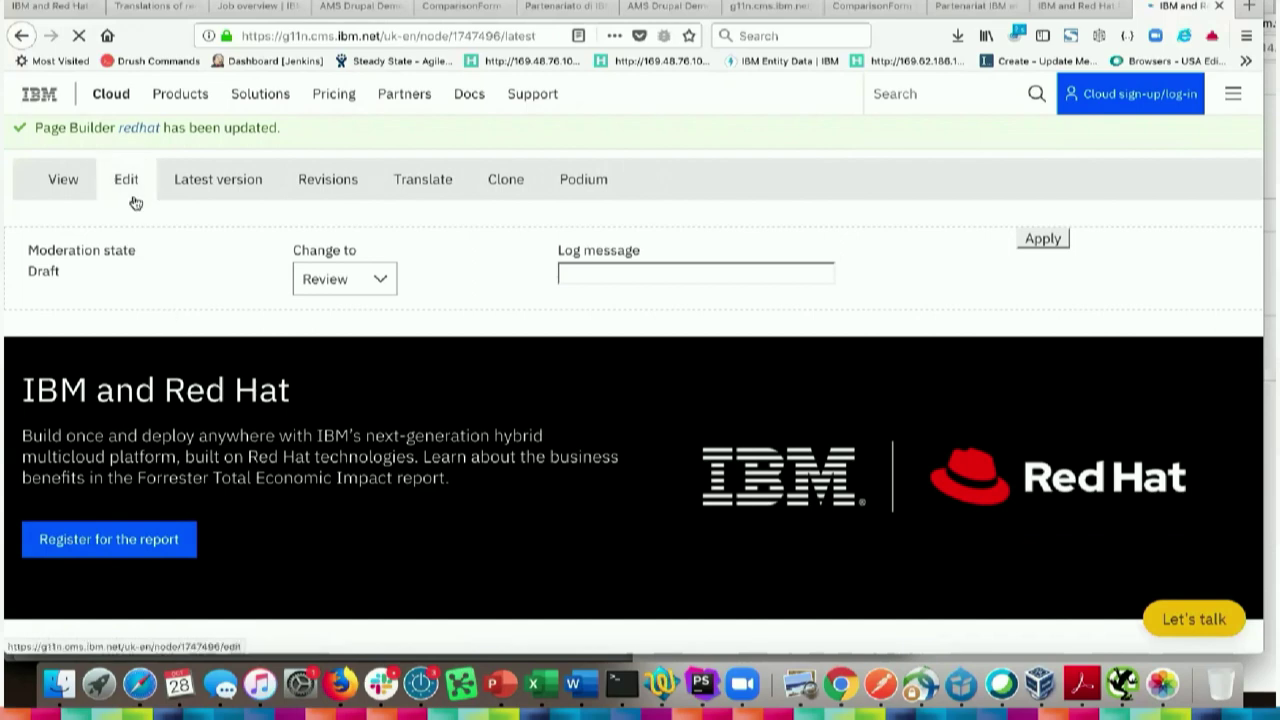
scroll(170, 356, down, 3)
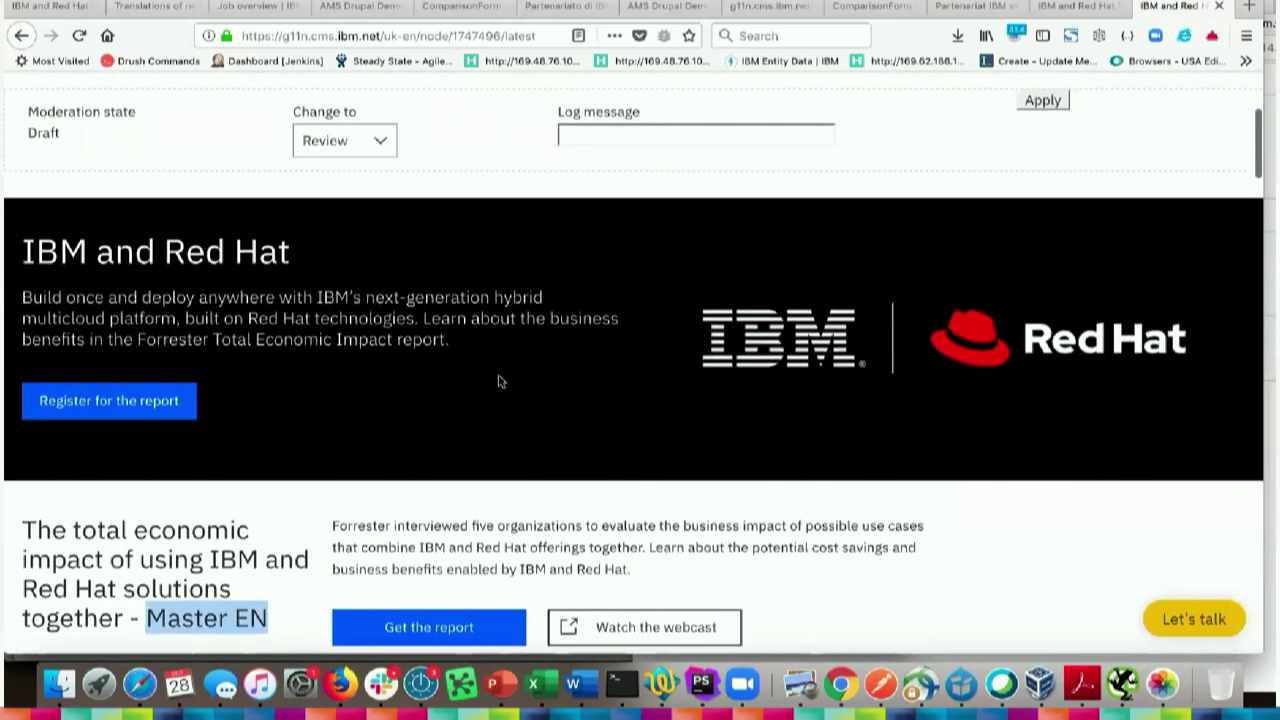
Reopen the United Kingdom page for editing and change its lead space headline to "IBM and Red Hat - UK"
scroll(403, 386, up, 3)
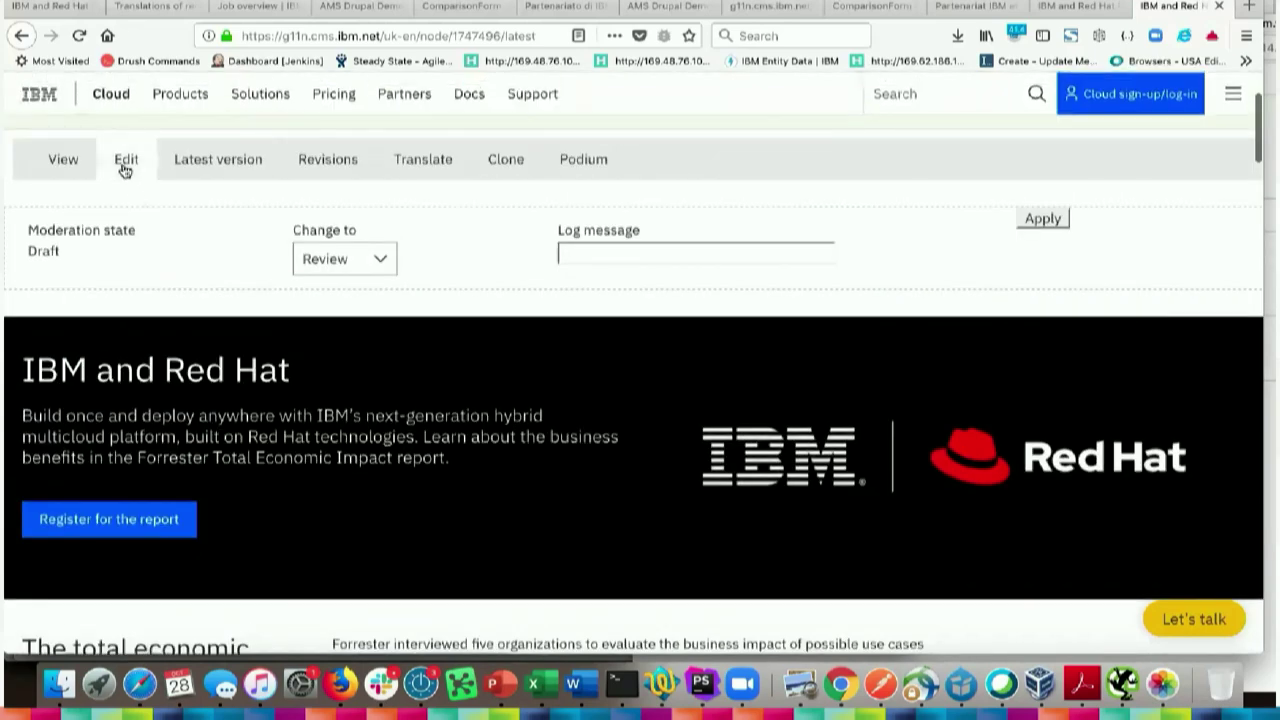
click(125, 162)
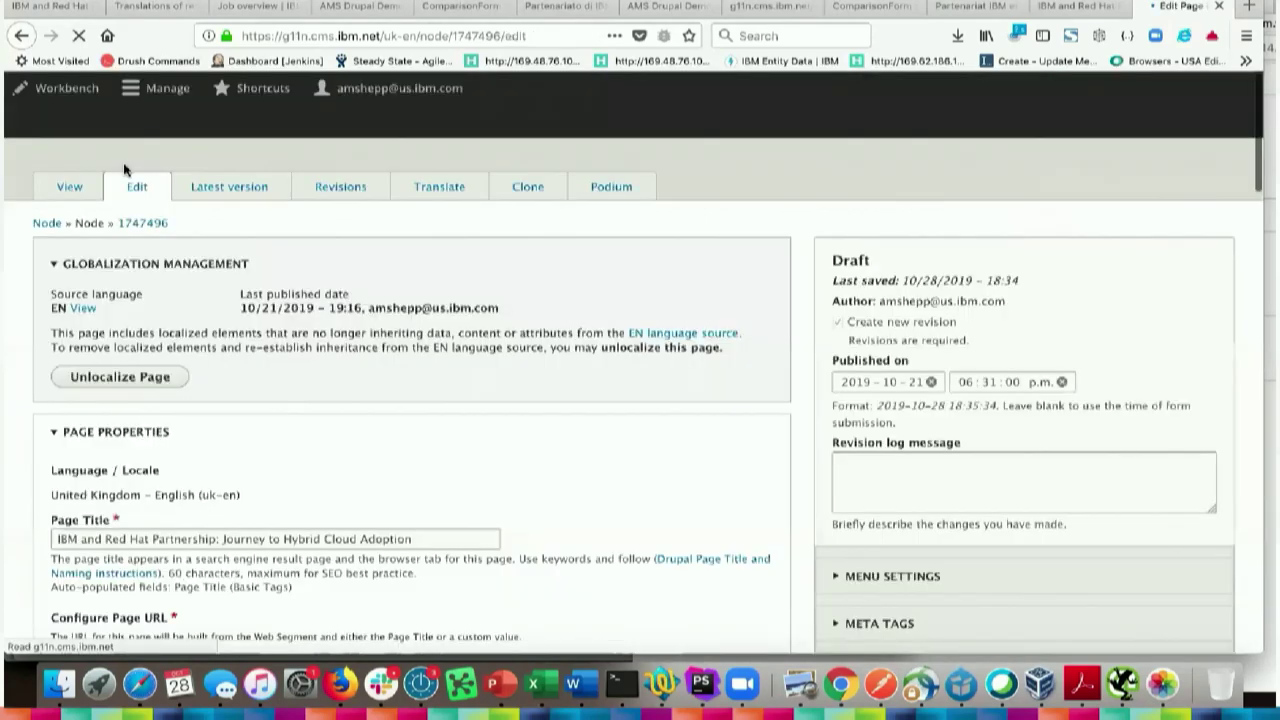
scroll(235, 399, down, 15)
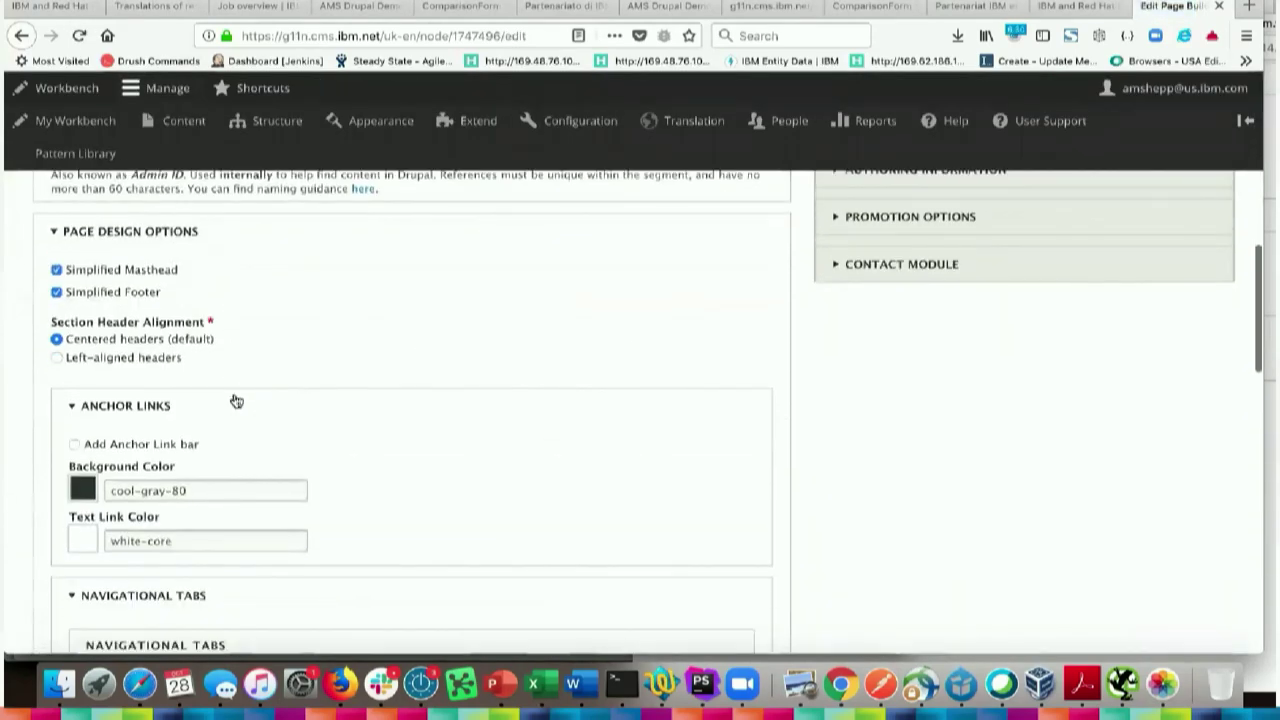
scroll(236, 396, down, 4)
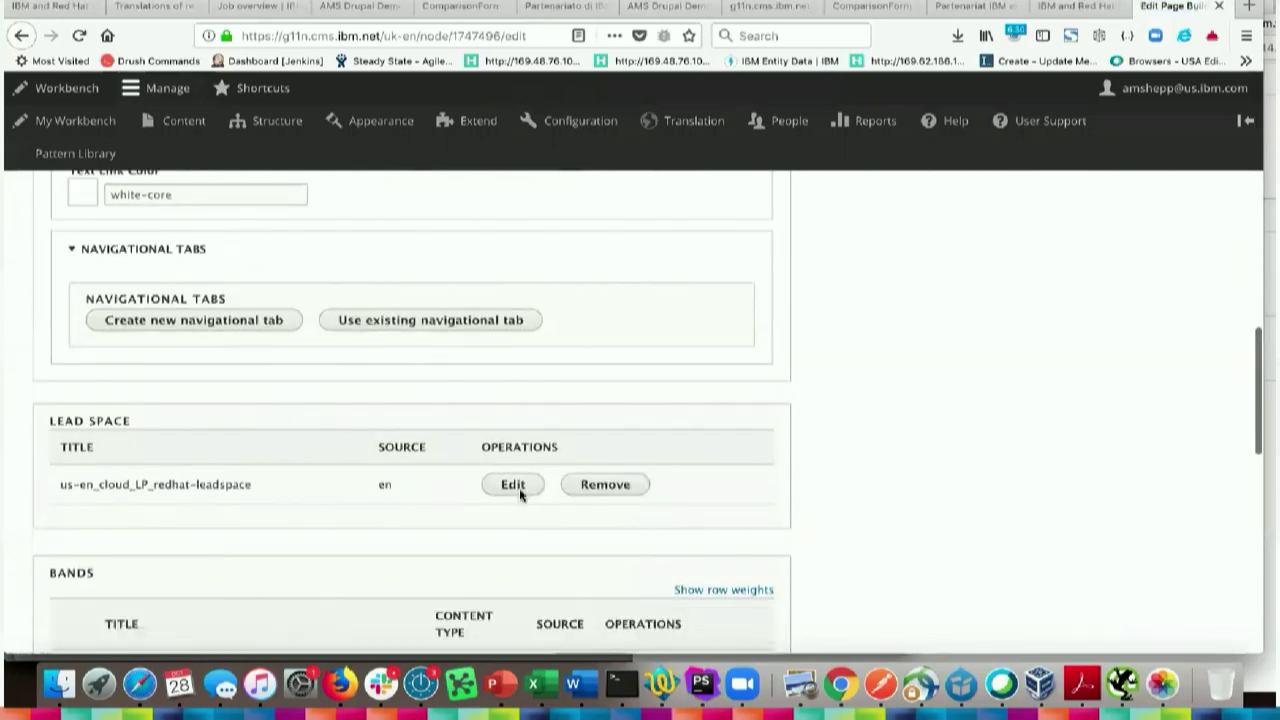
click(513, 484)
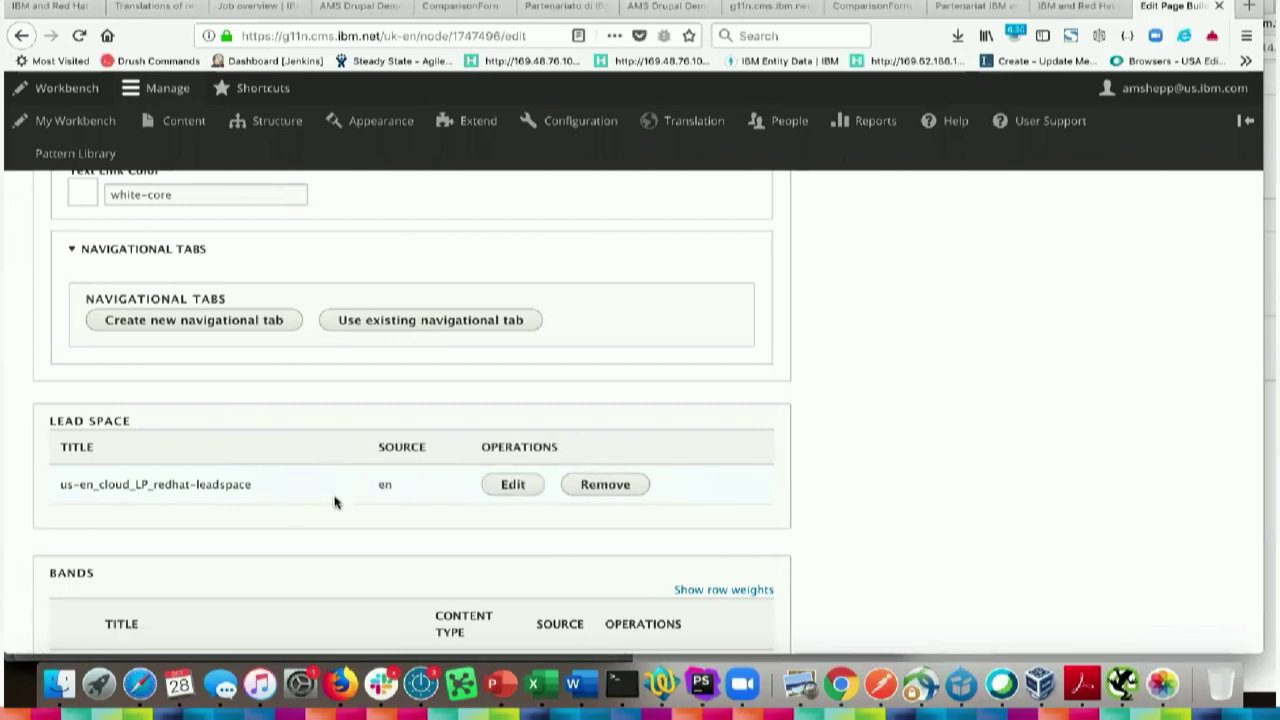
scroll(335, 502, down, 10)
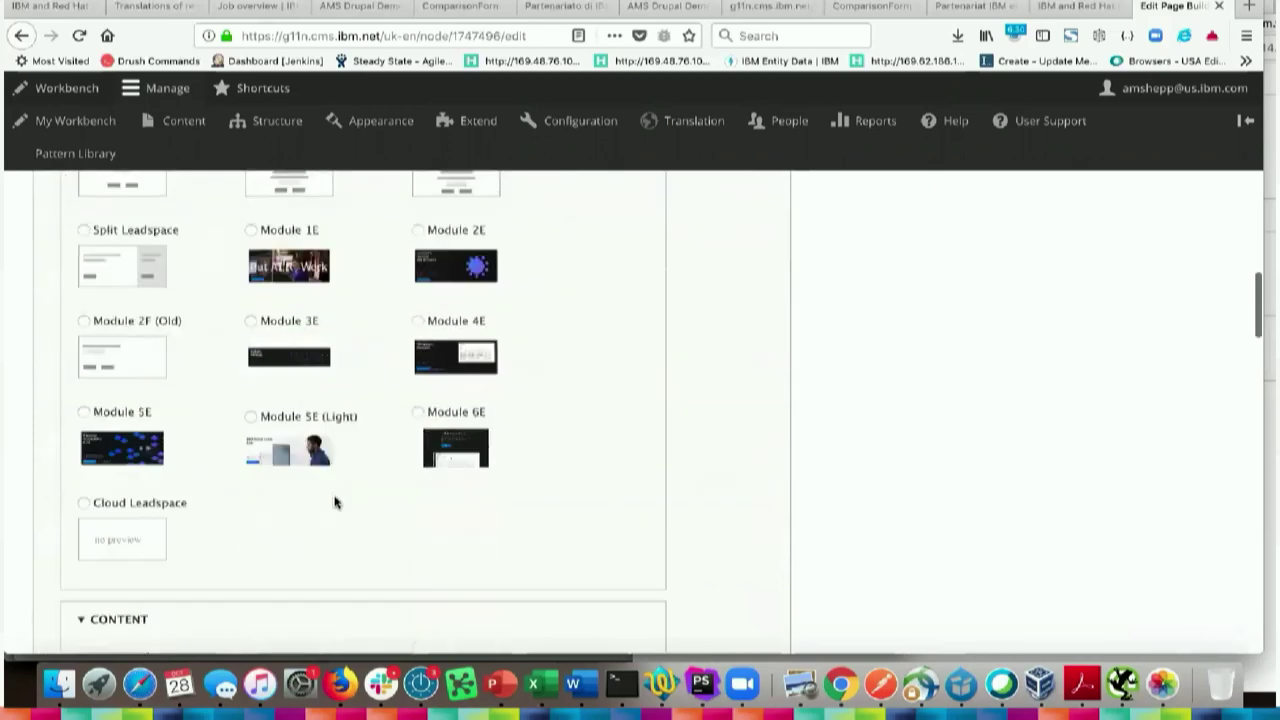
scroll(337, 503, down, 2)
click(212, 508)
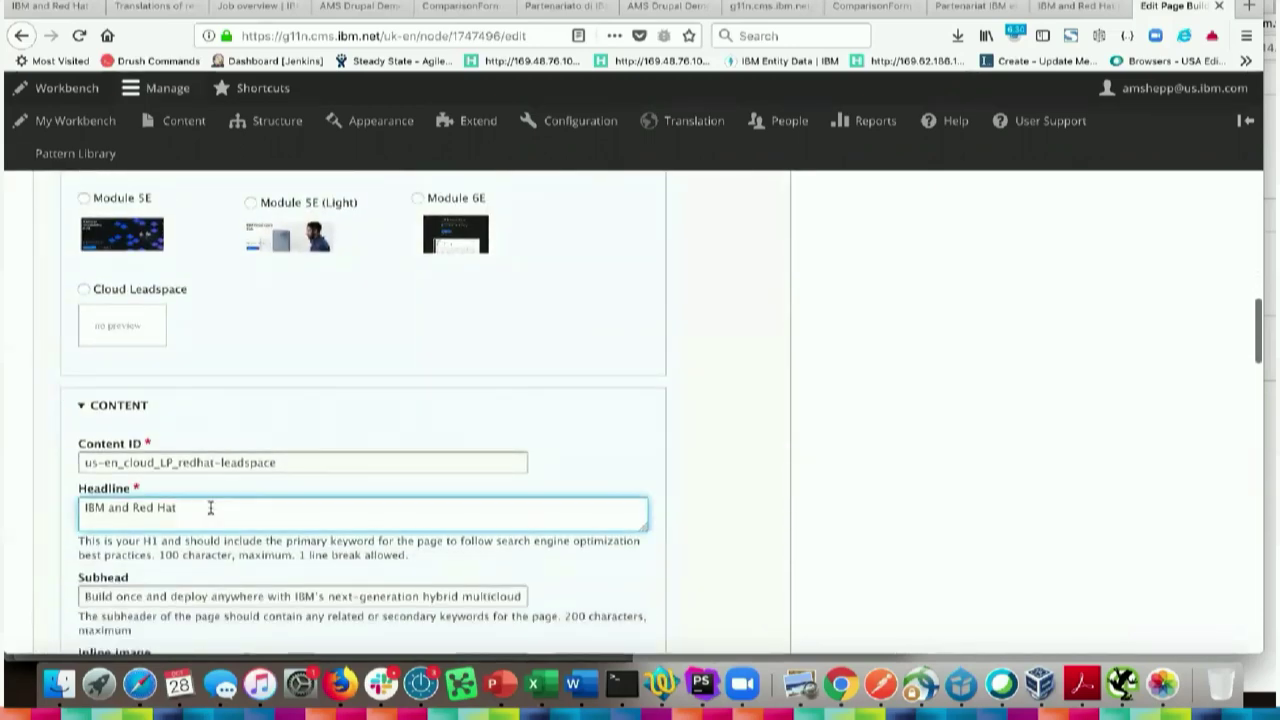
text(- UK)
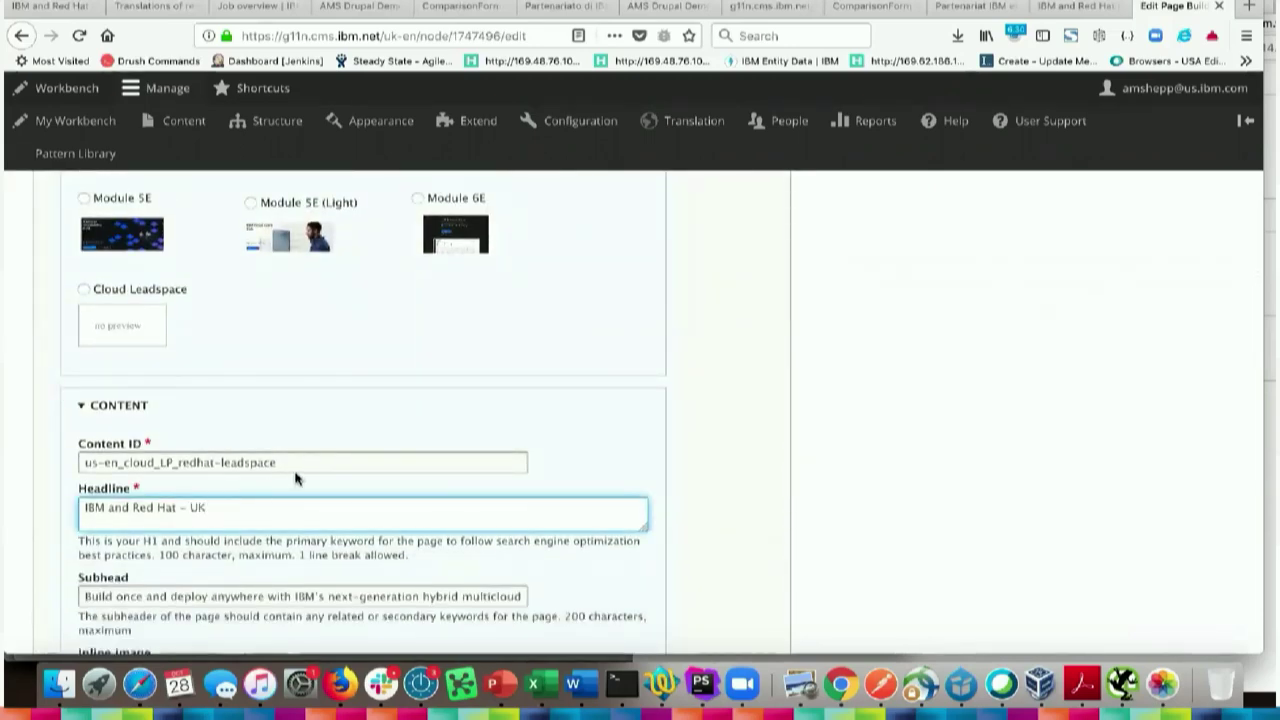
Localize the edited lead space for the United Kingdom page and check its source in the lead space listing
scroll(295, 478, down, 20)
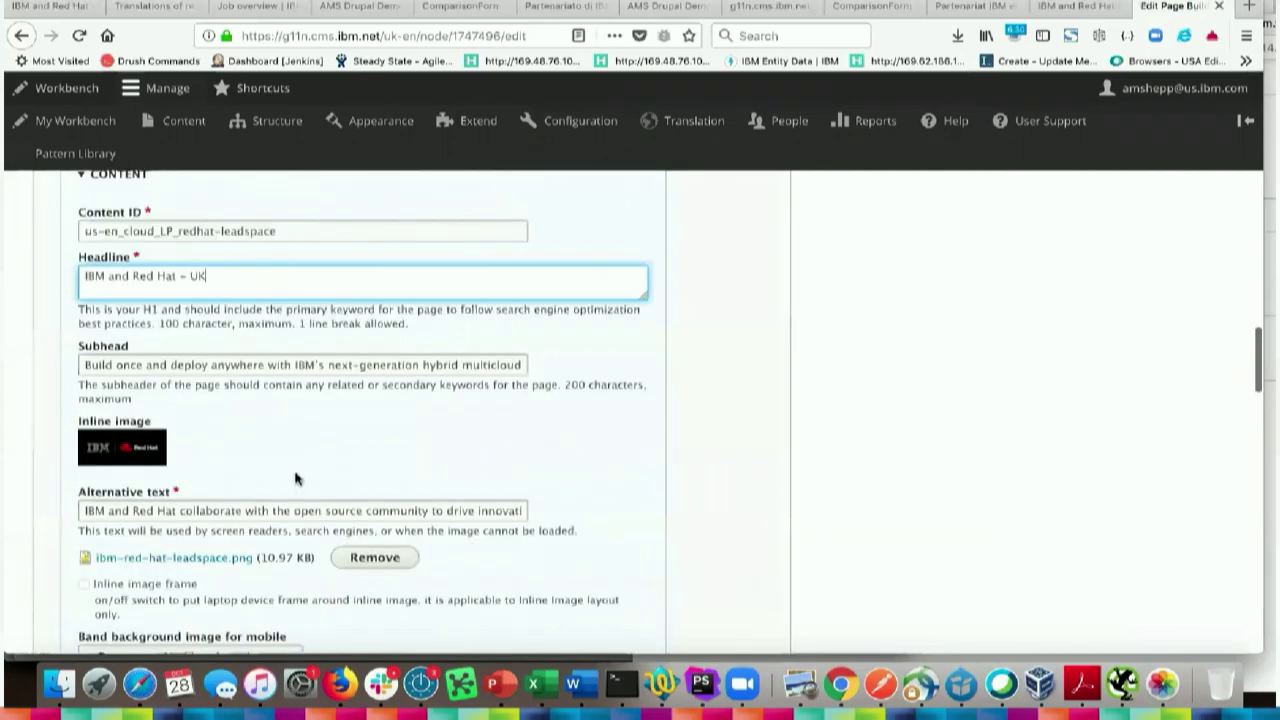
scroll(295, 473, down, 5)
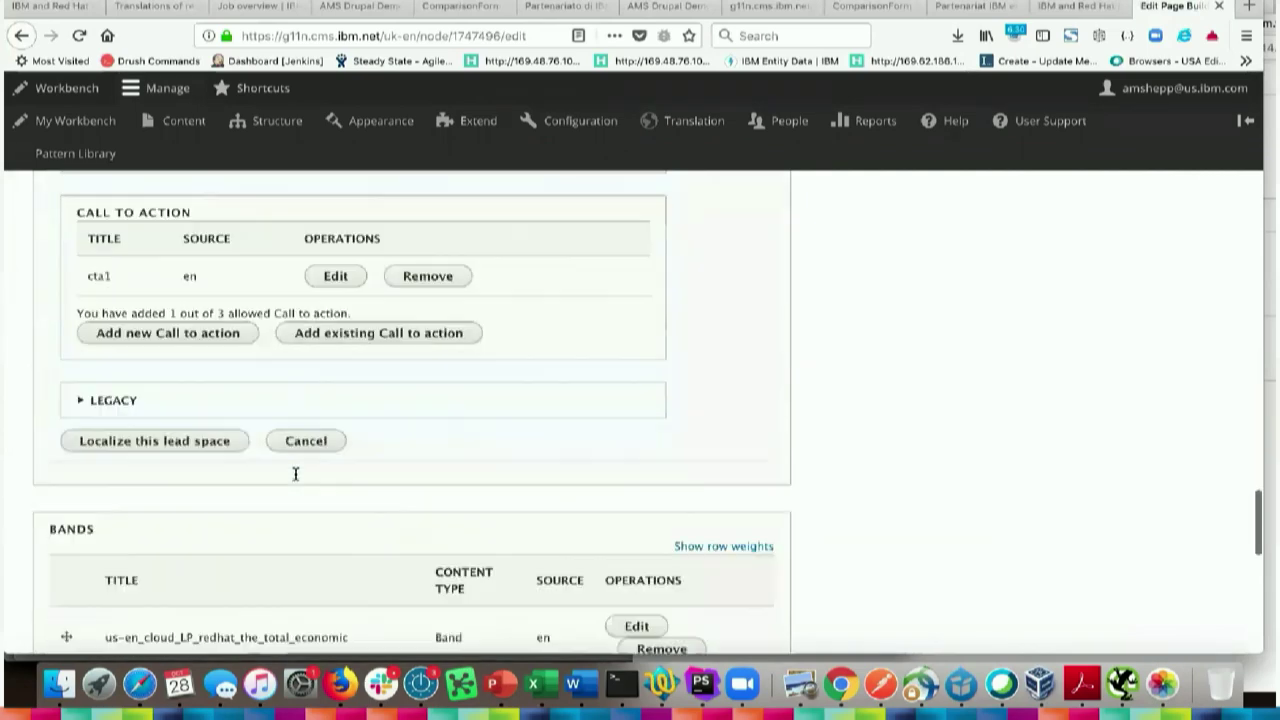
click(90, 446)
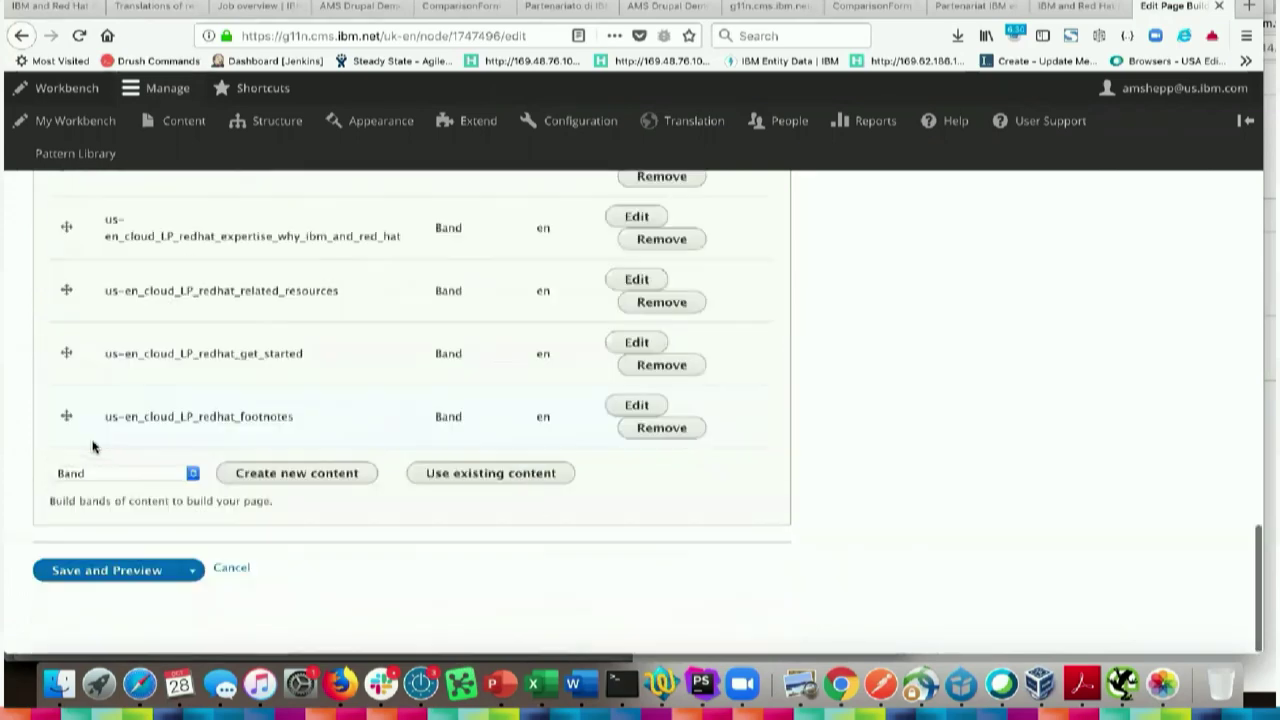
scroll(161, 316, up, 5)
scroll(161, 316, up, 3)
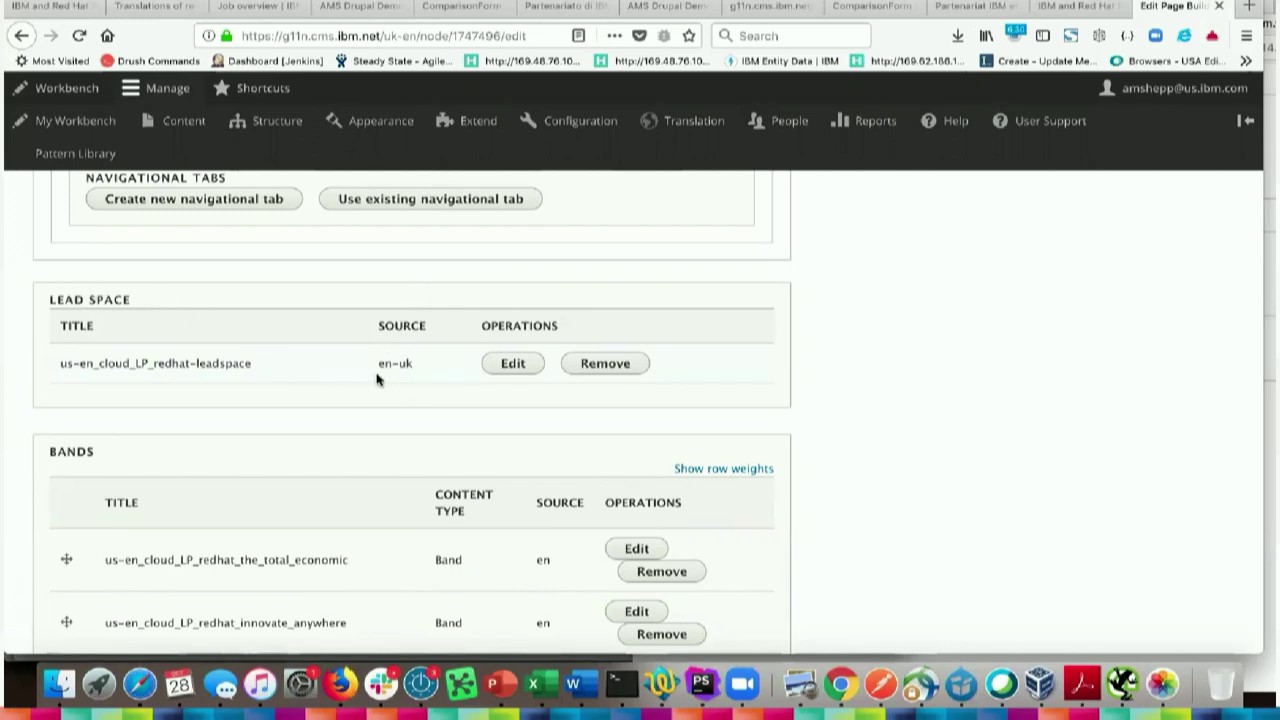
Save and preview the United Kingdom page and check the "UK" ending of the lead space headline
scroll(306, 383, down, 10)
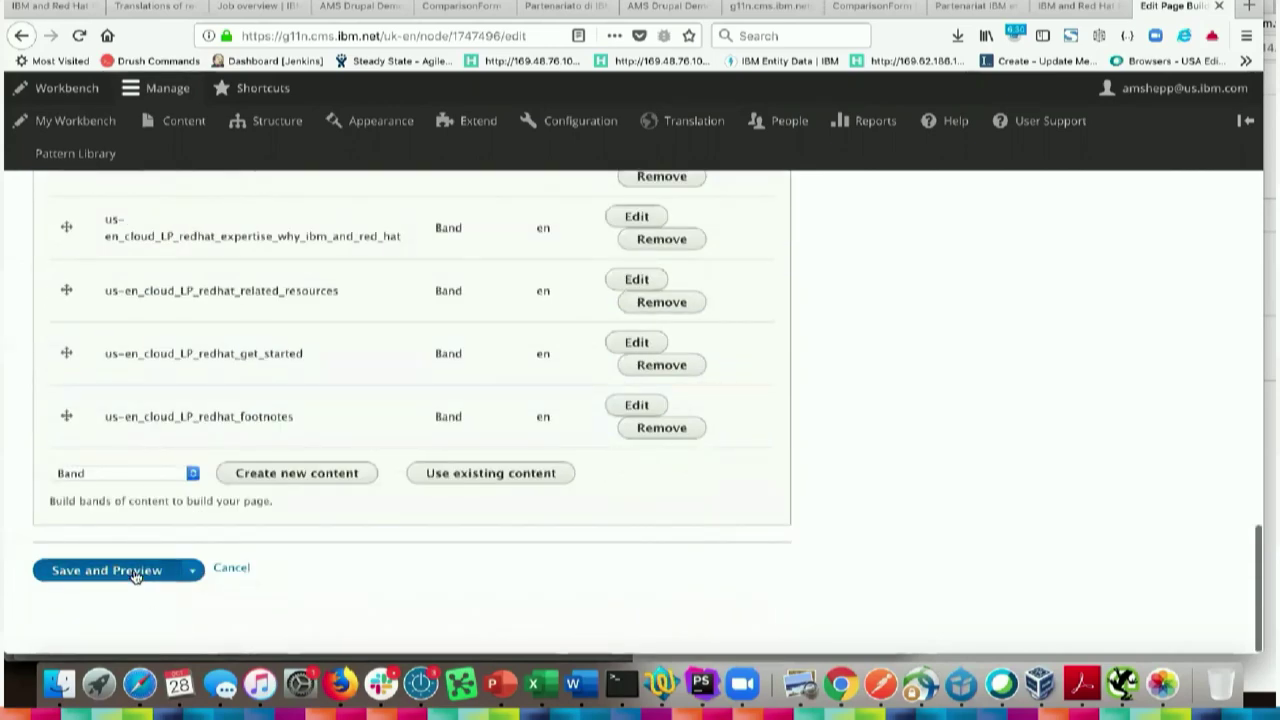
click(135, 578)
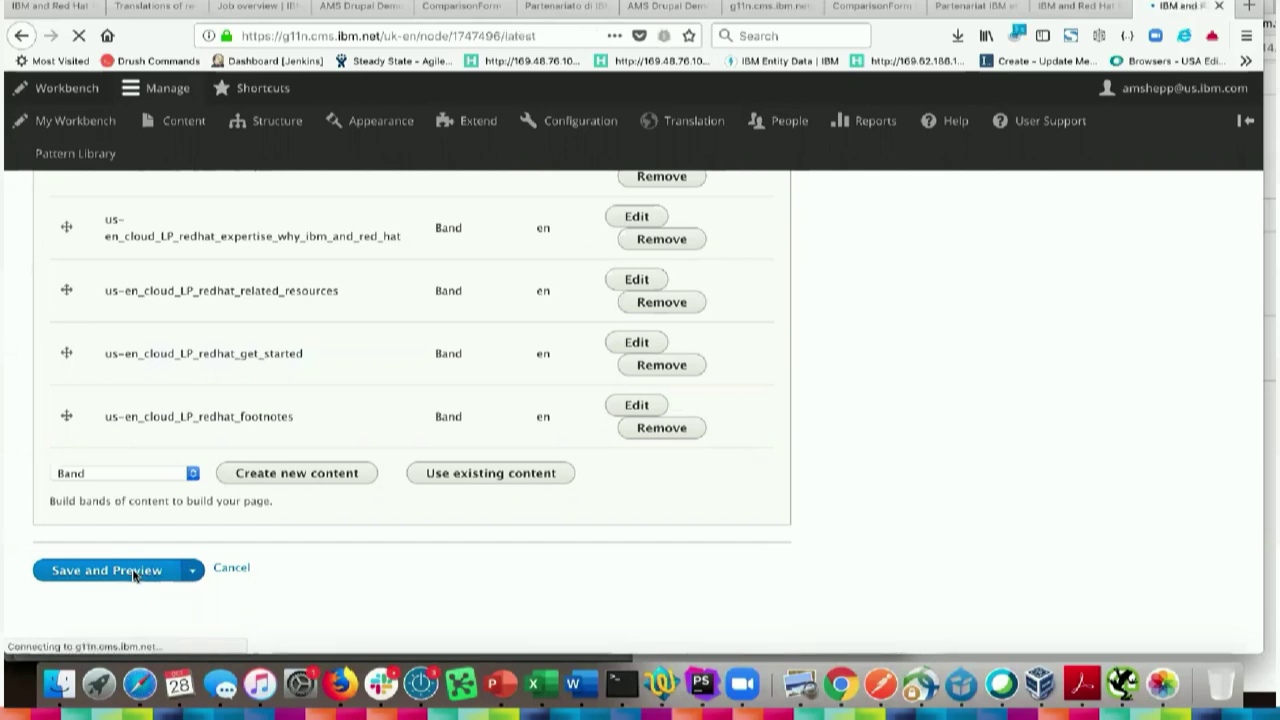
scroll(230, 473, down, 2)
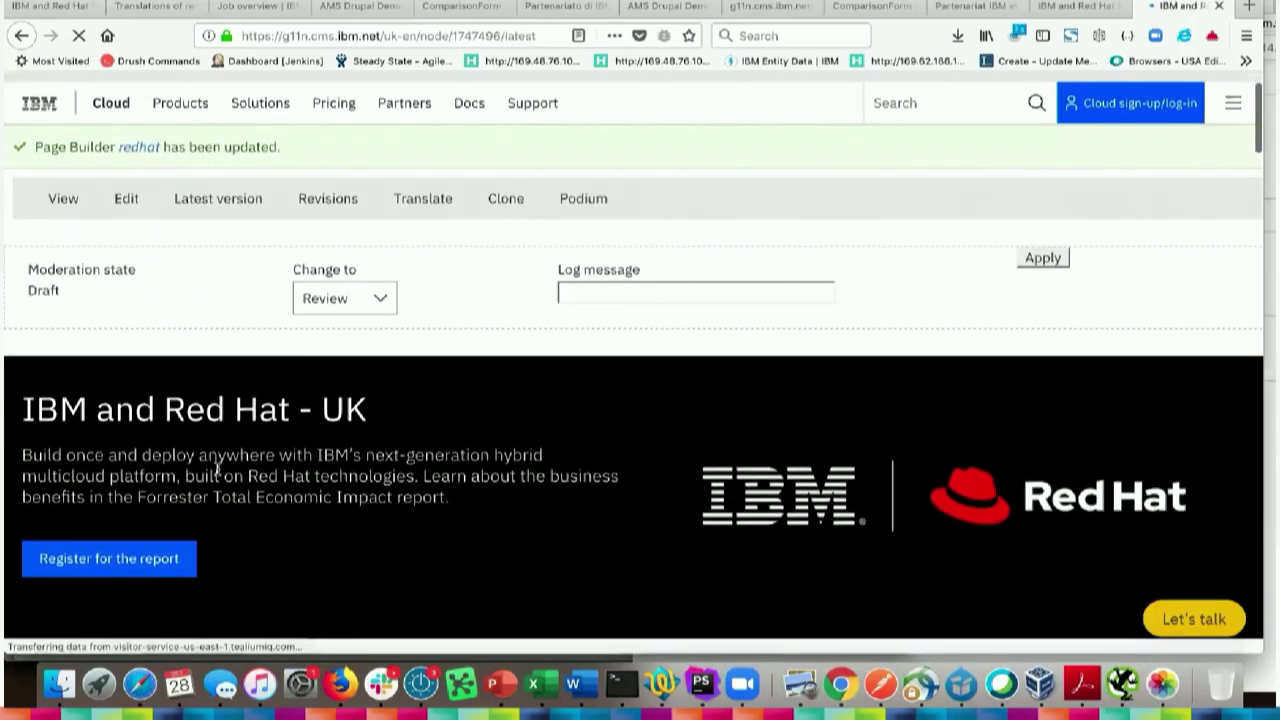
drag(319, 411, 380, 413)
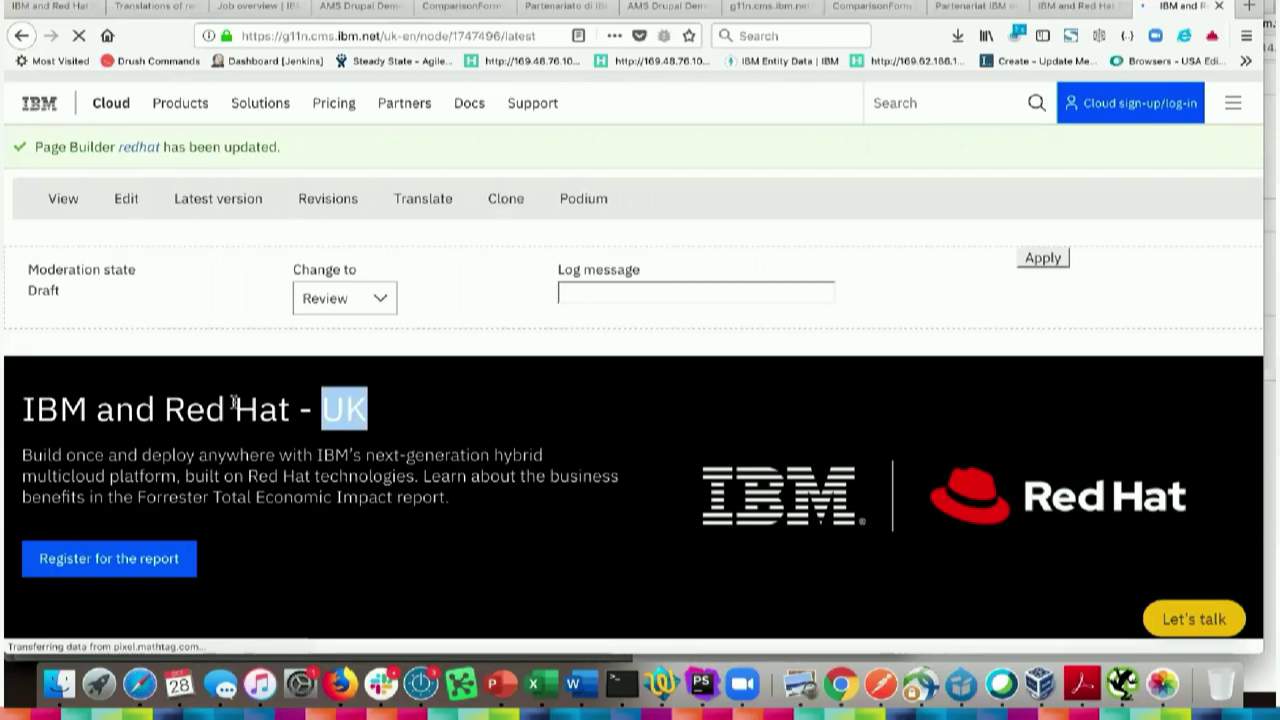
Search the page's translations list for "es-" and check the source language of Spain – Spanish (es-es)
click(415, 208)
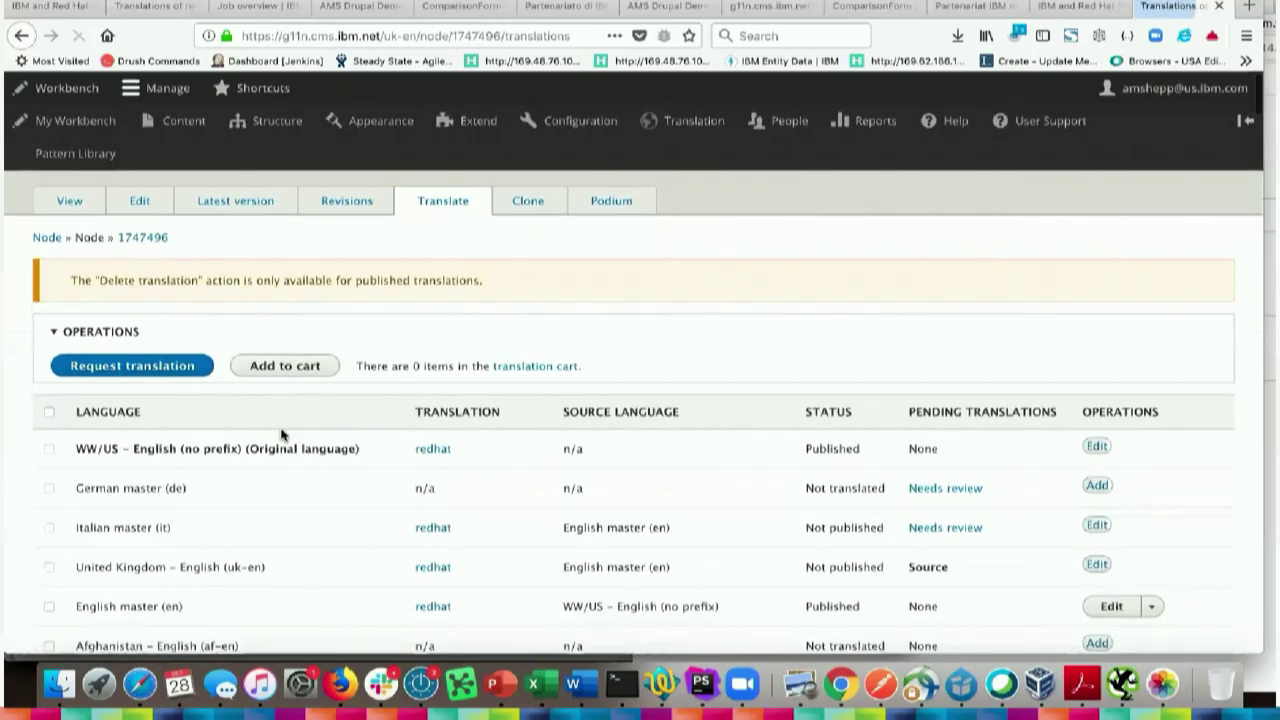
scroll(281, 434, down, 4)
scroll(281, 434, down, 5)
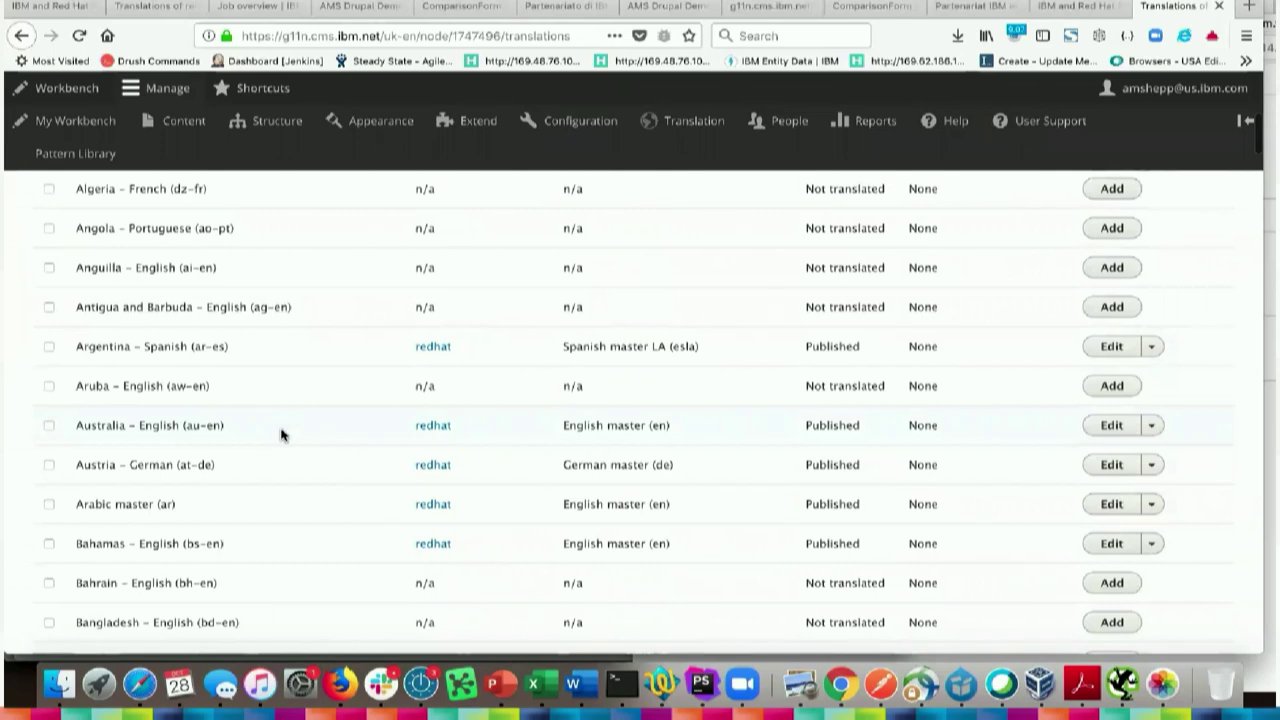
scroll(281, 434, down, 3)
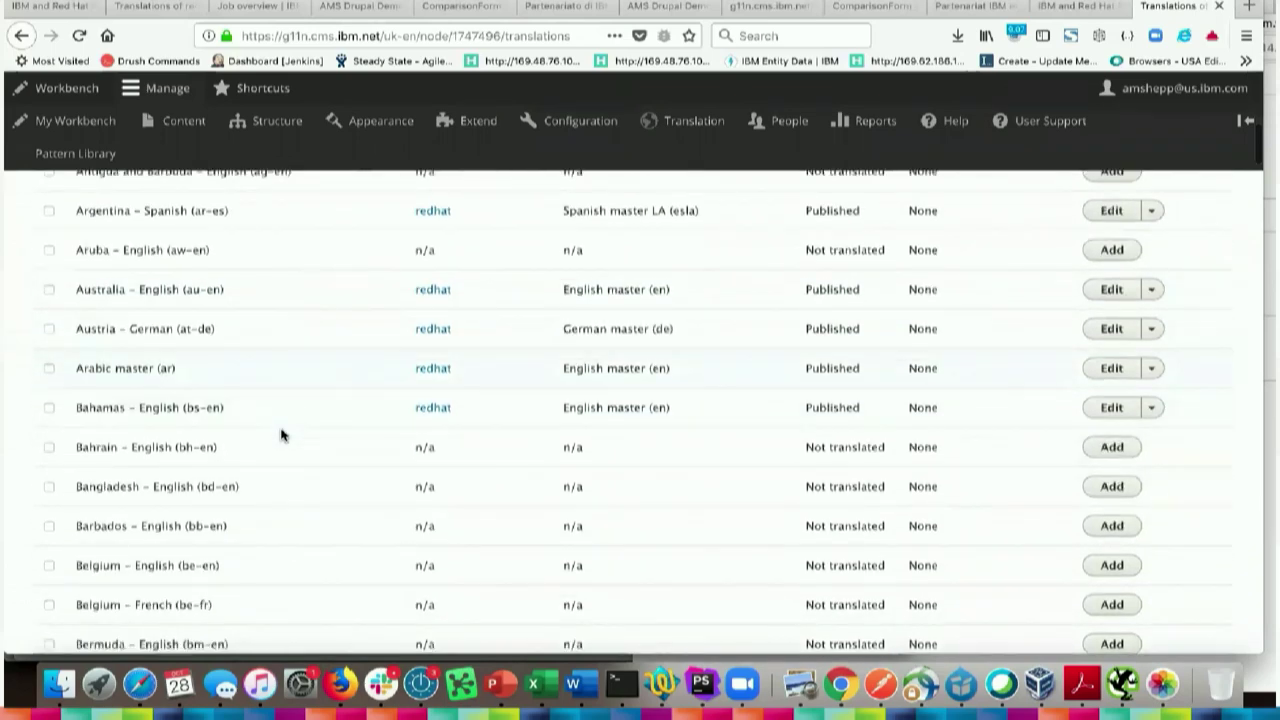
scroll(281, 434, down, 1)
key(super+f)
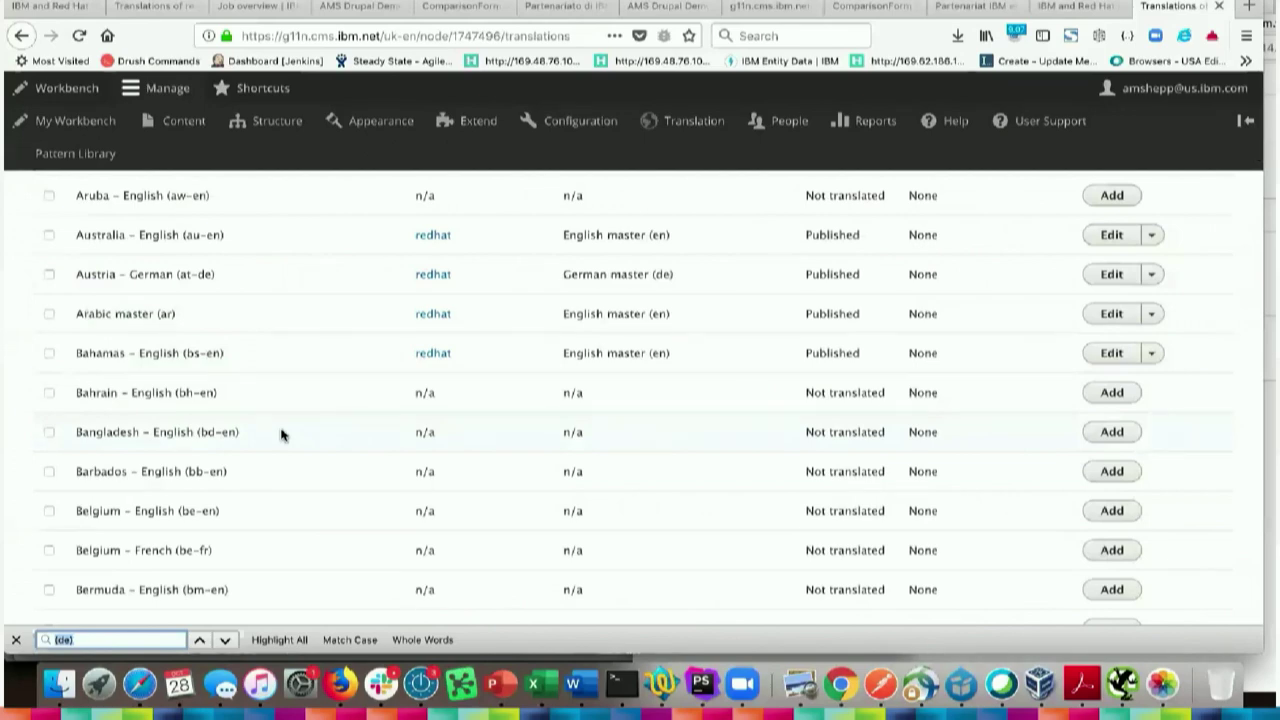
text(es)
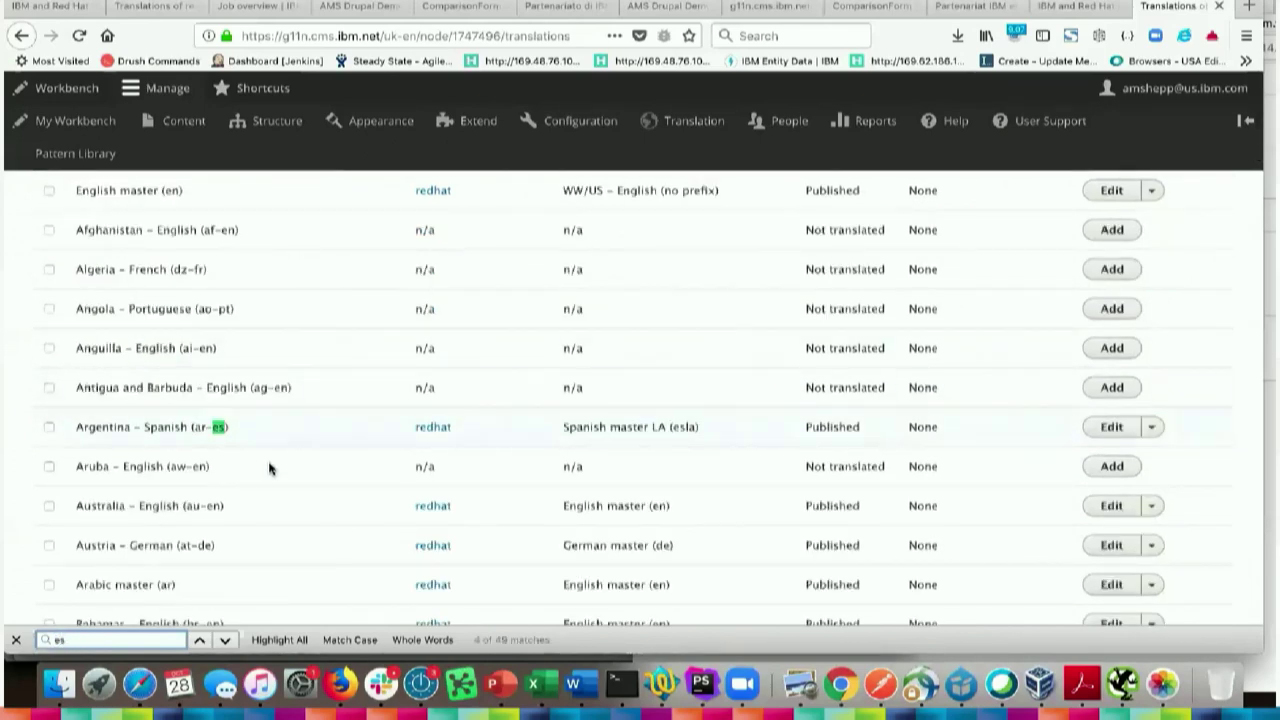
text(-)
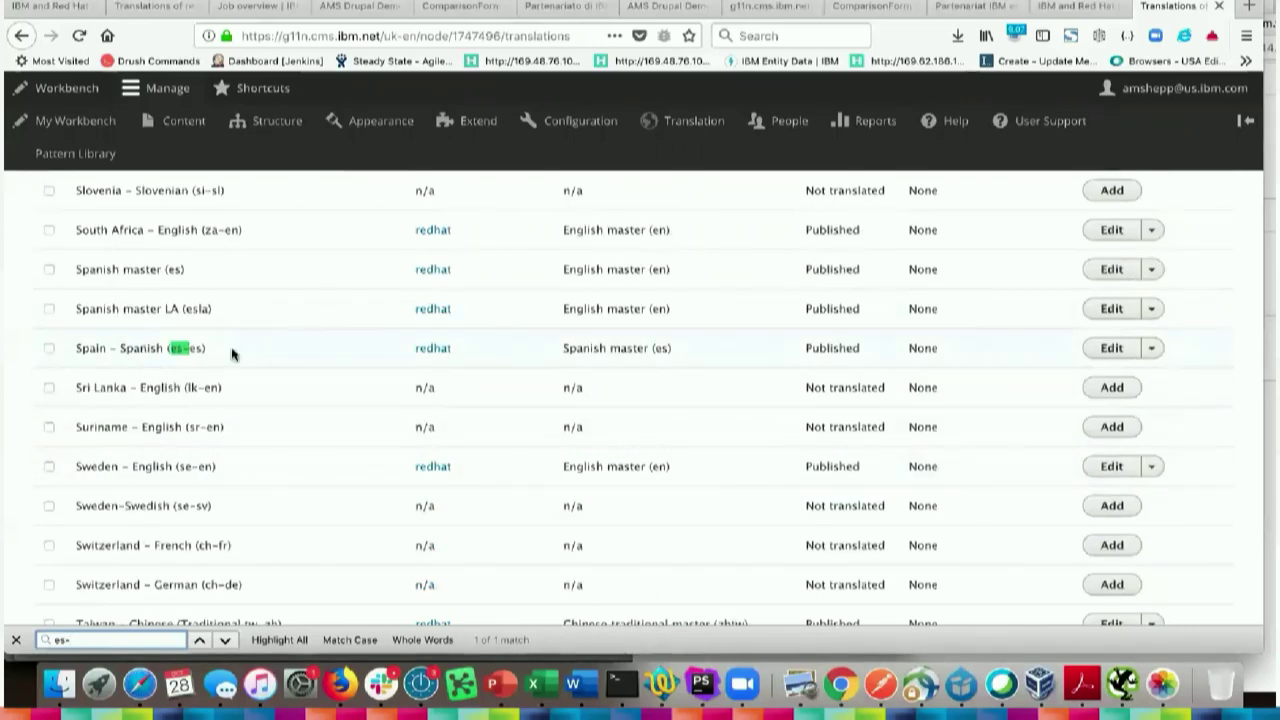
drag(561, 353, 674, 357)
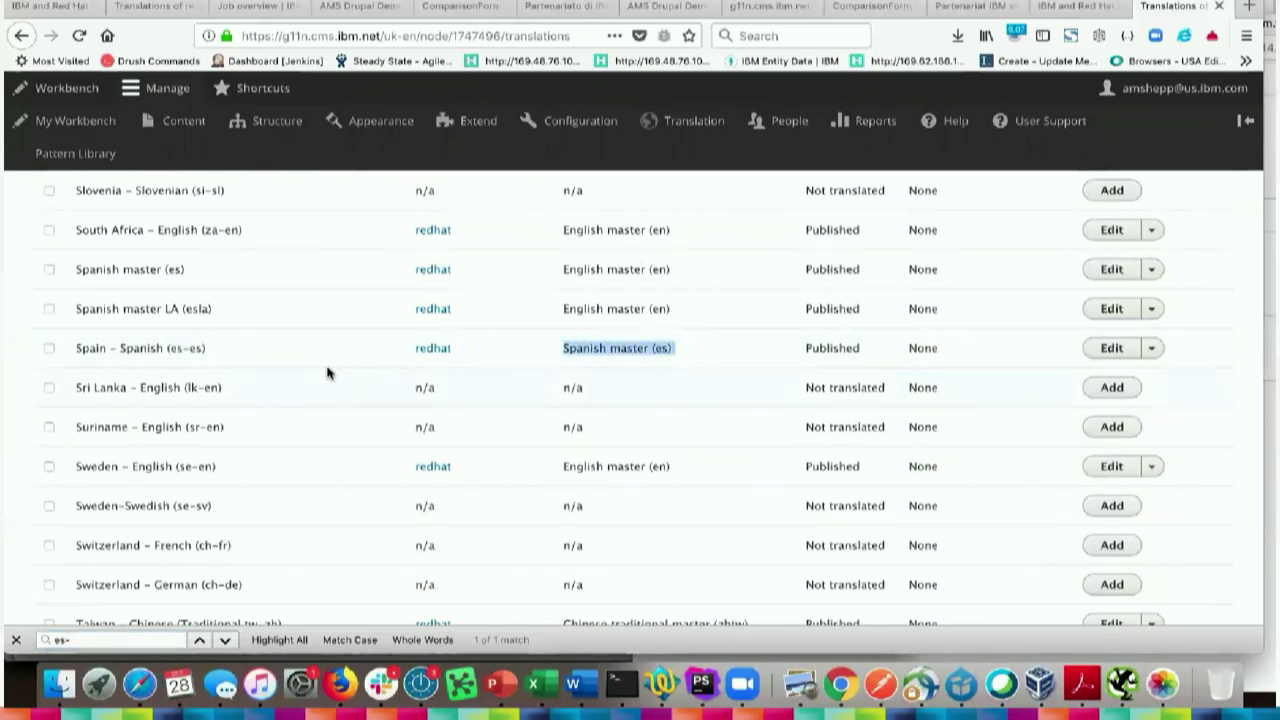
Open the Spain – Spanish (es-es) redhat page for editing and open its lead space, us-en_cloud_LP_redhat-leadspace
click(443, 352)
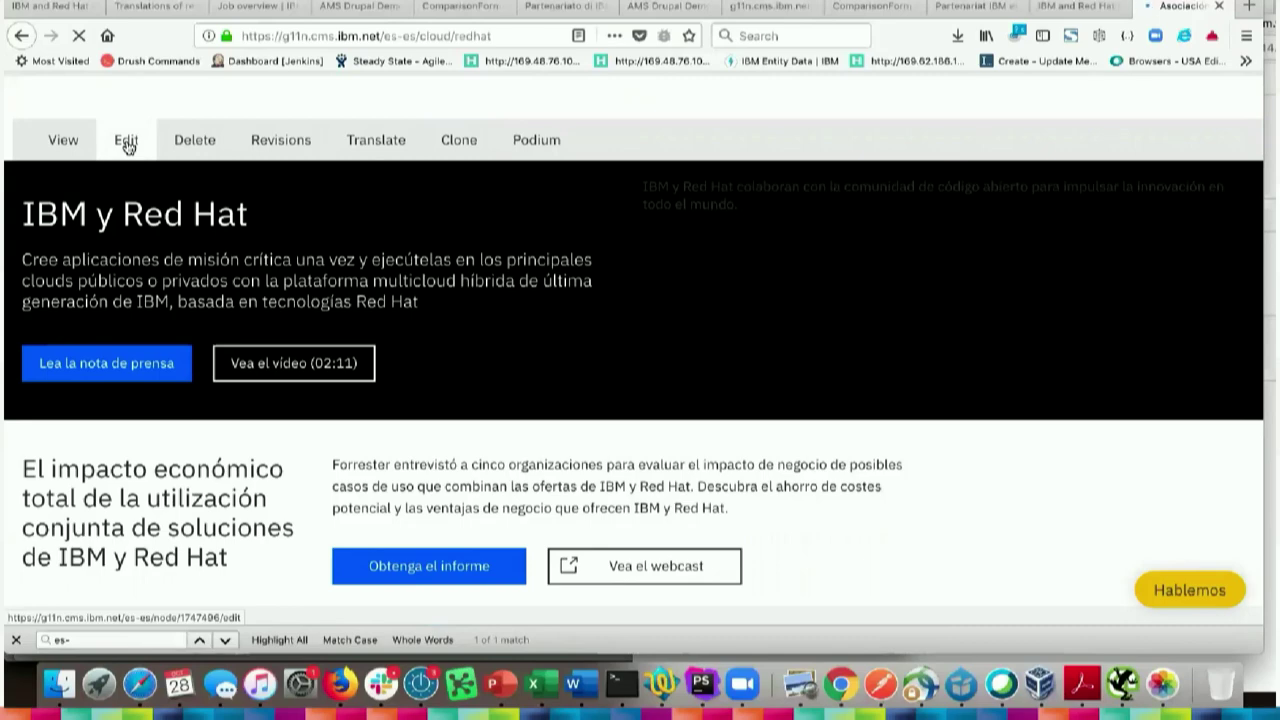
click(127, 142)
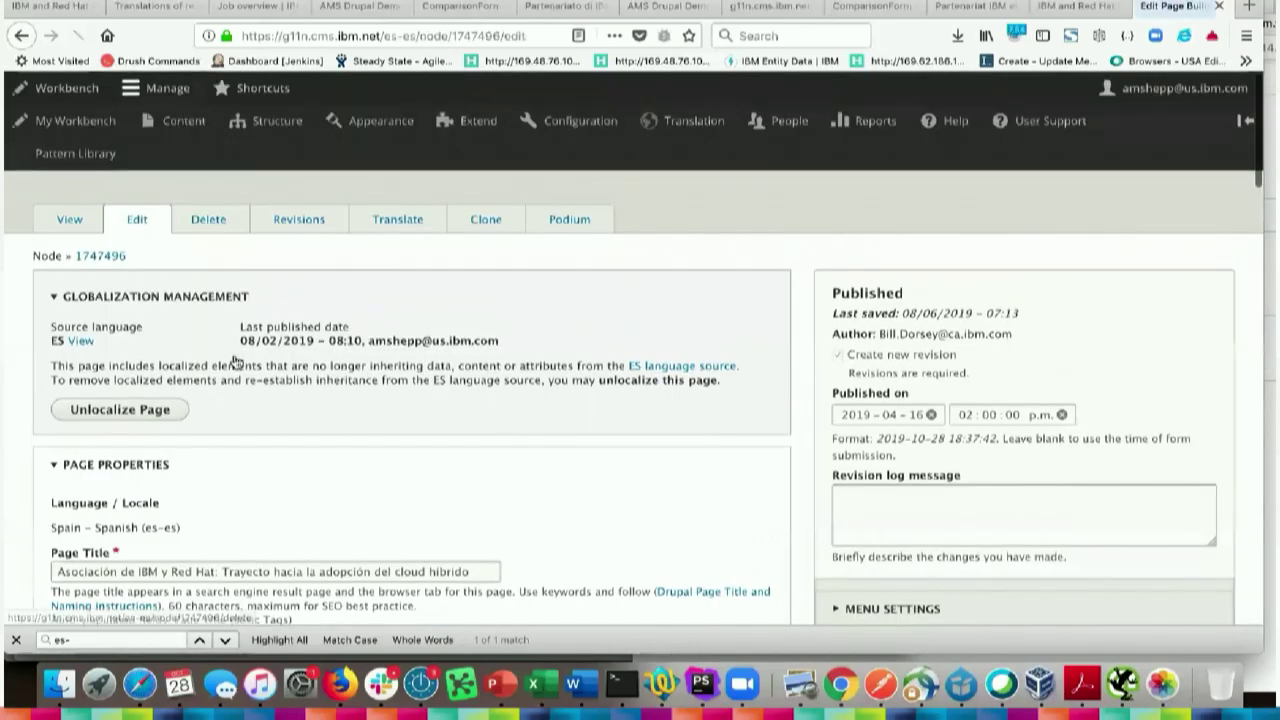
scroll(236, 360, down, 10)
scroll(236, 360, down, 10)
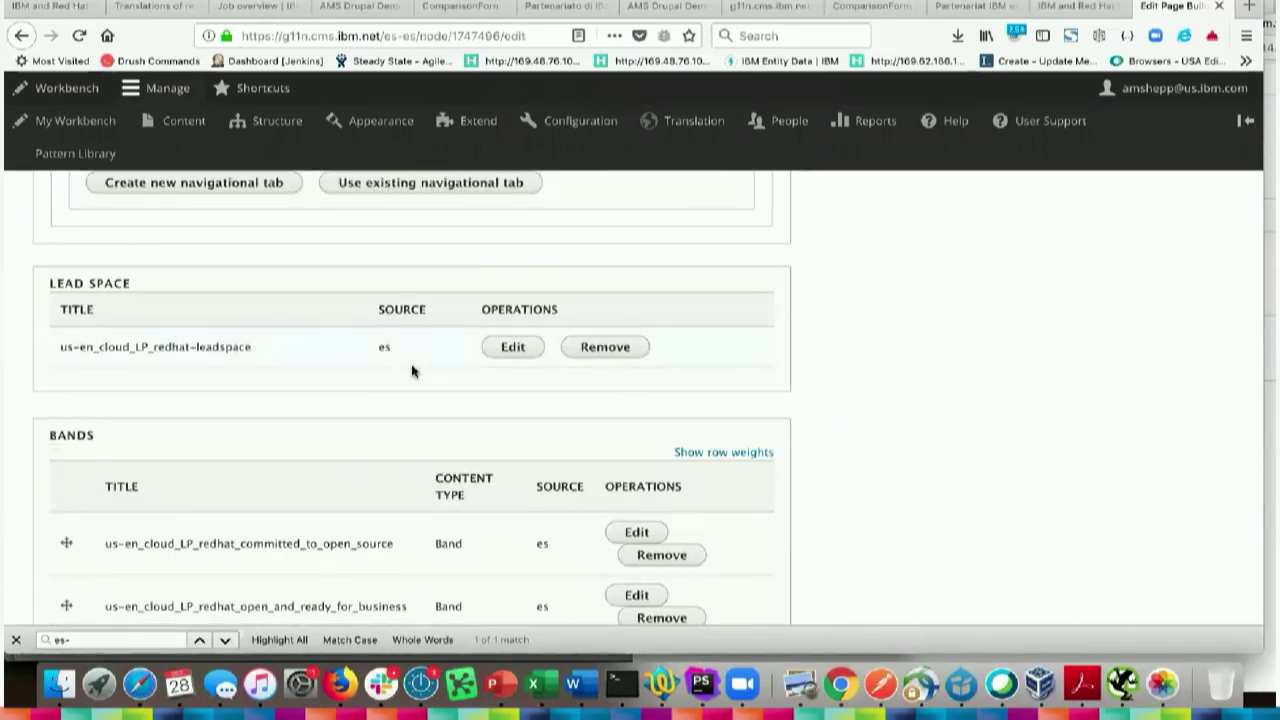
click(513, 346)
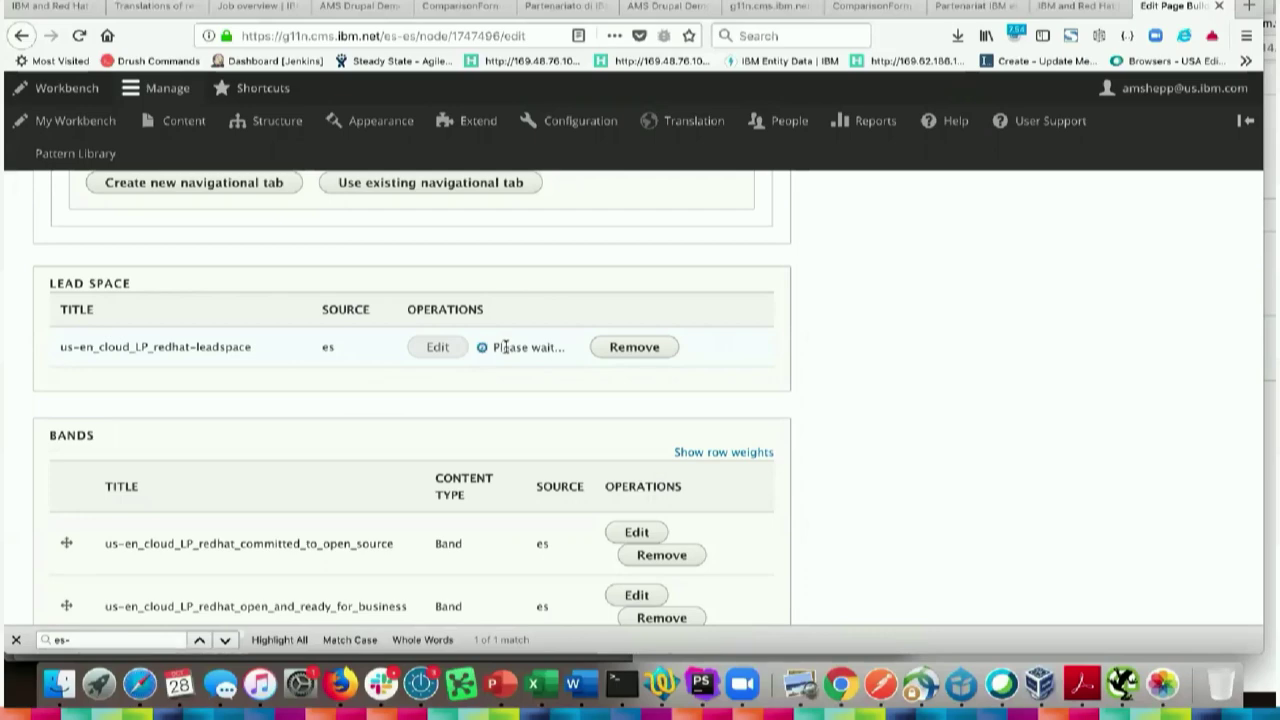
Change the Spain lead space headline to "IBM y Red Hat -ES"
scroll(490, 358, down, 1)
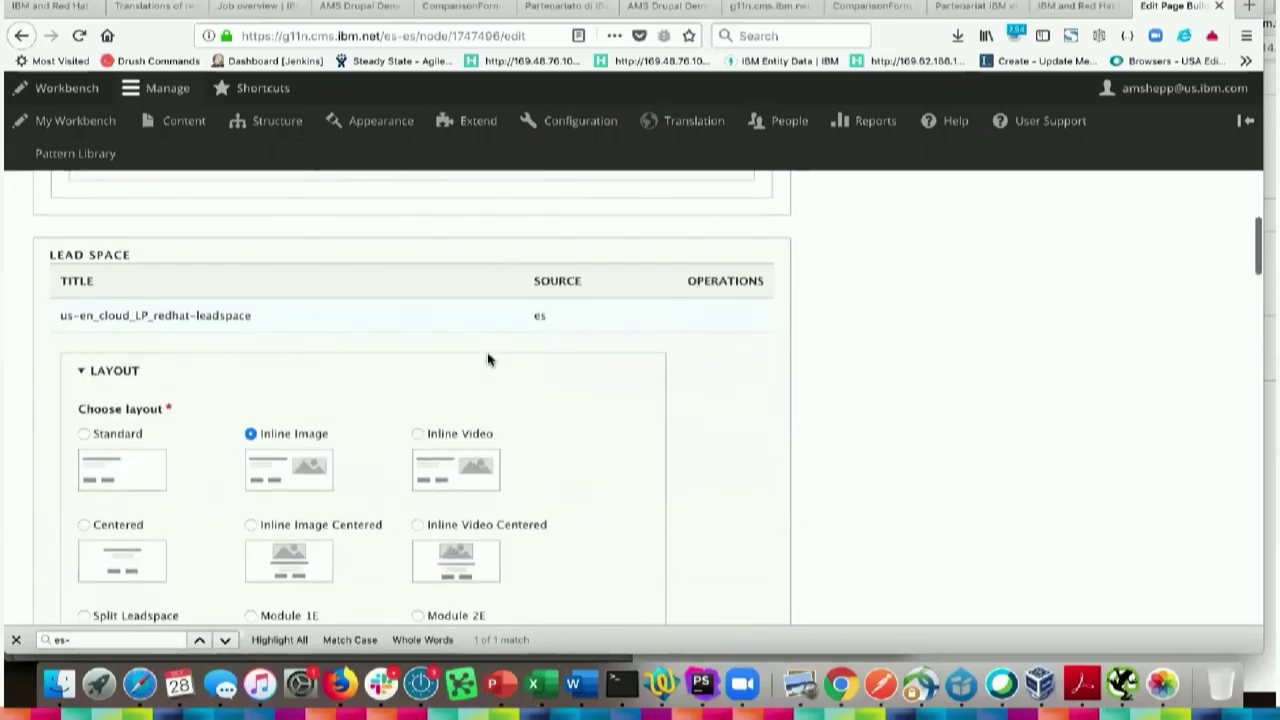
scroll(488, 358, down, 10)
click(206, 285)
text(-ES)
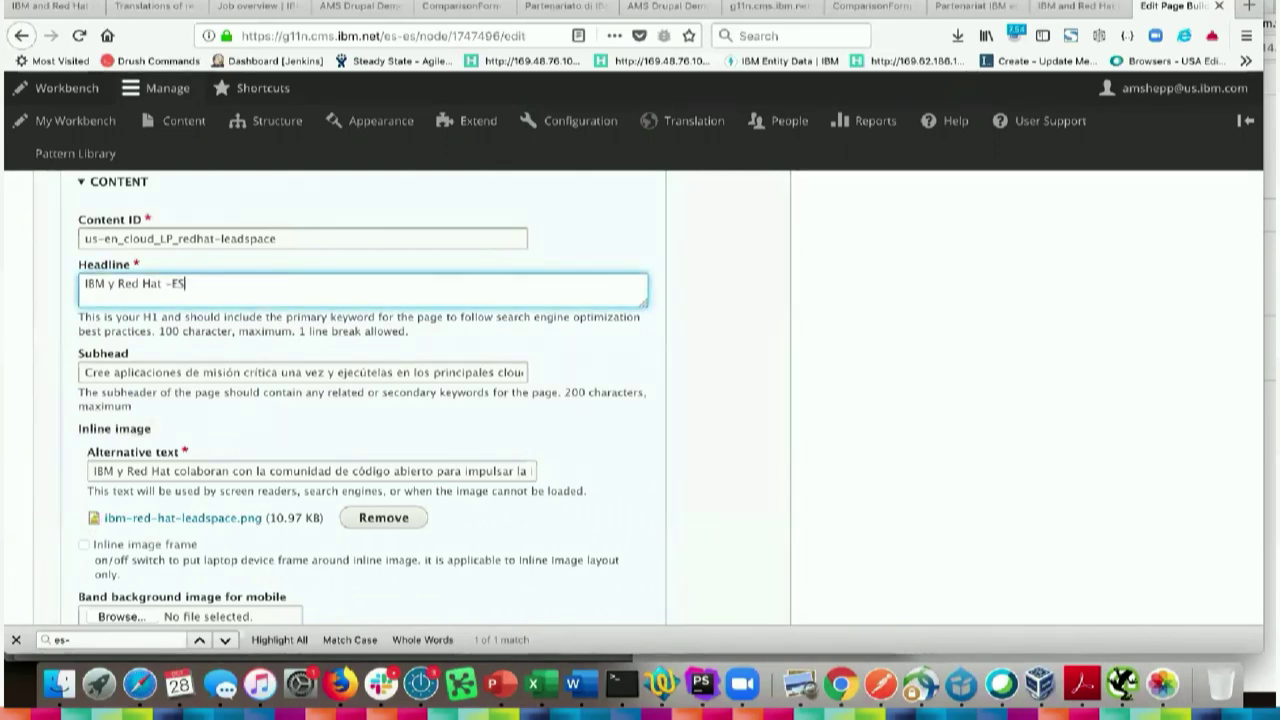
Remove both calls to action, cta2 and cta1, from the Spain lead space without deleting them from the system
scroll(338, 545, down, 1)
scroll(338, 545, down, 6)
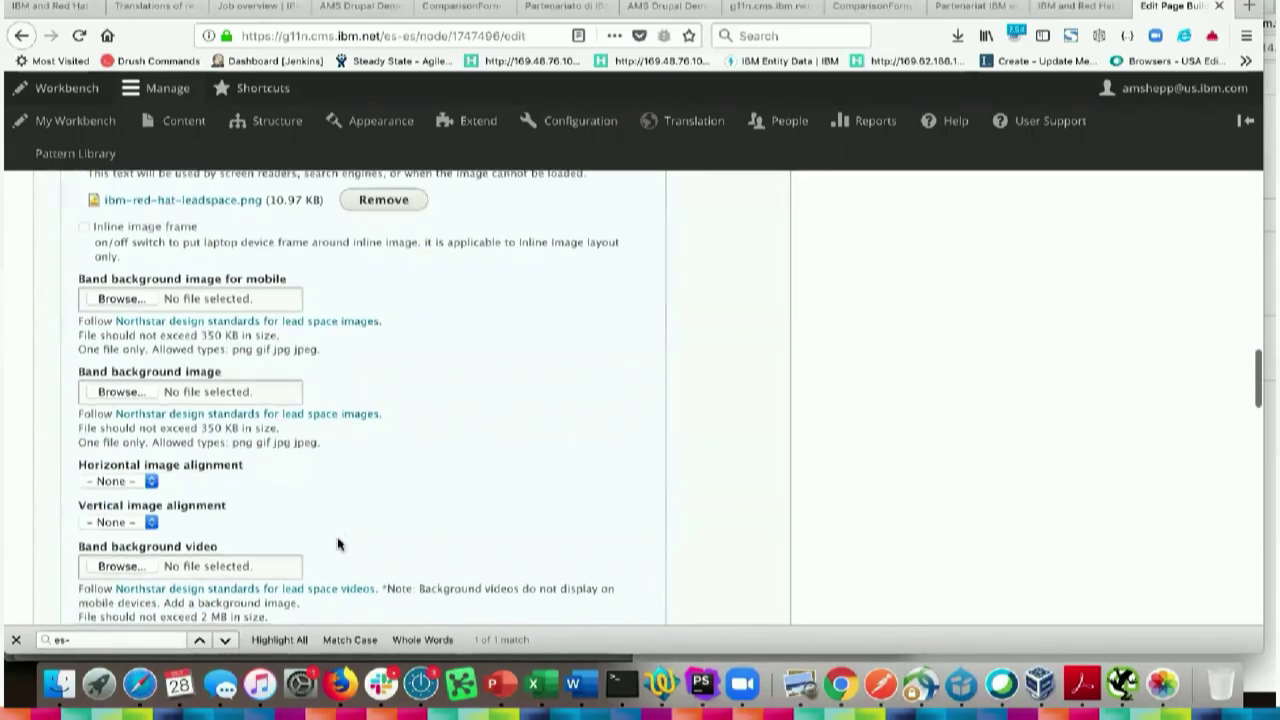
scroll(338, 545, down, 10)
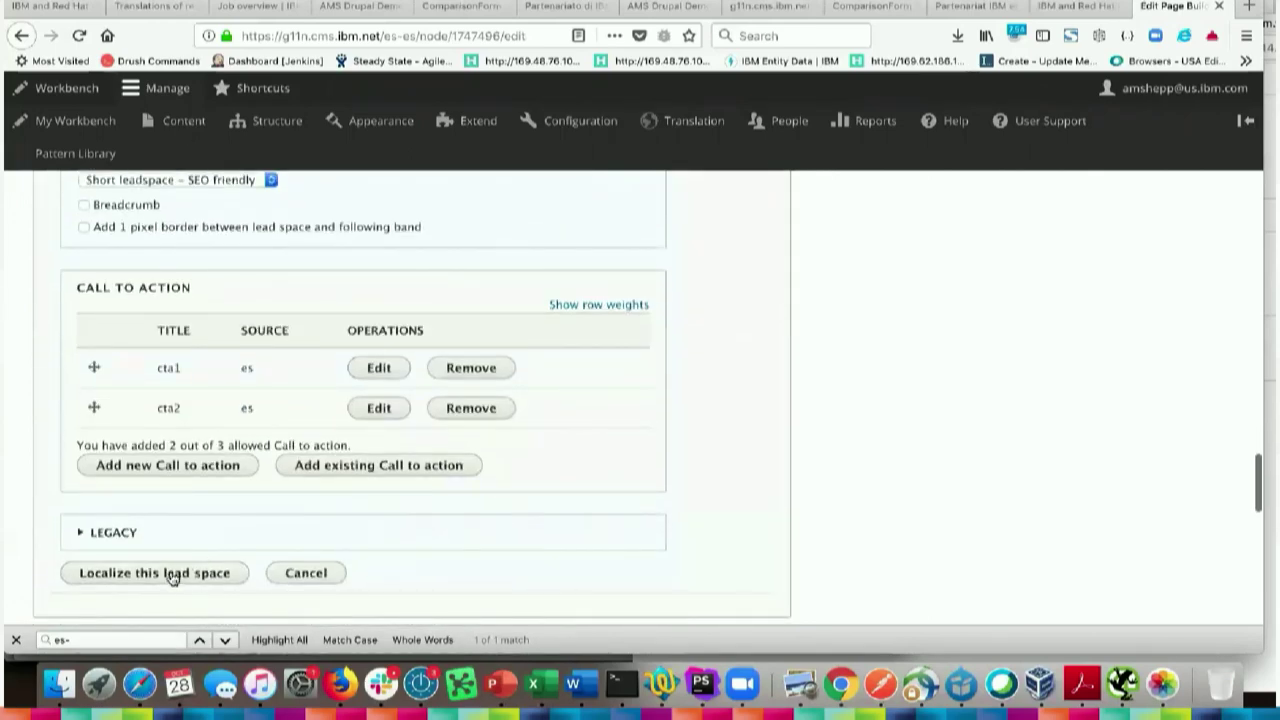
click(483, 410)
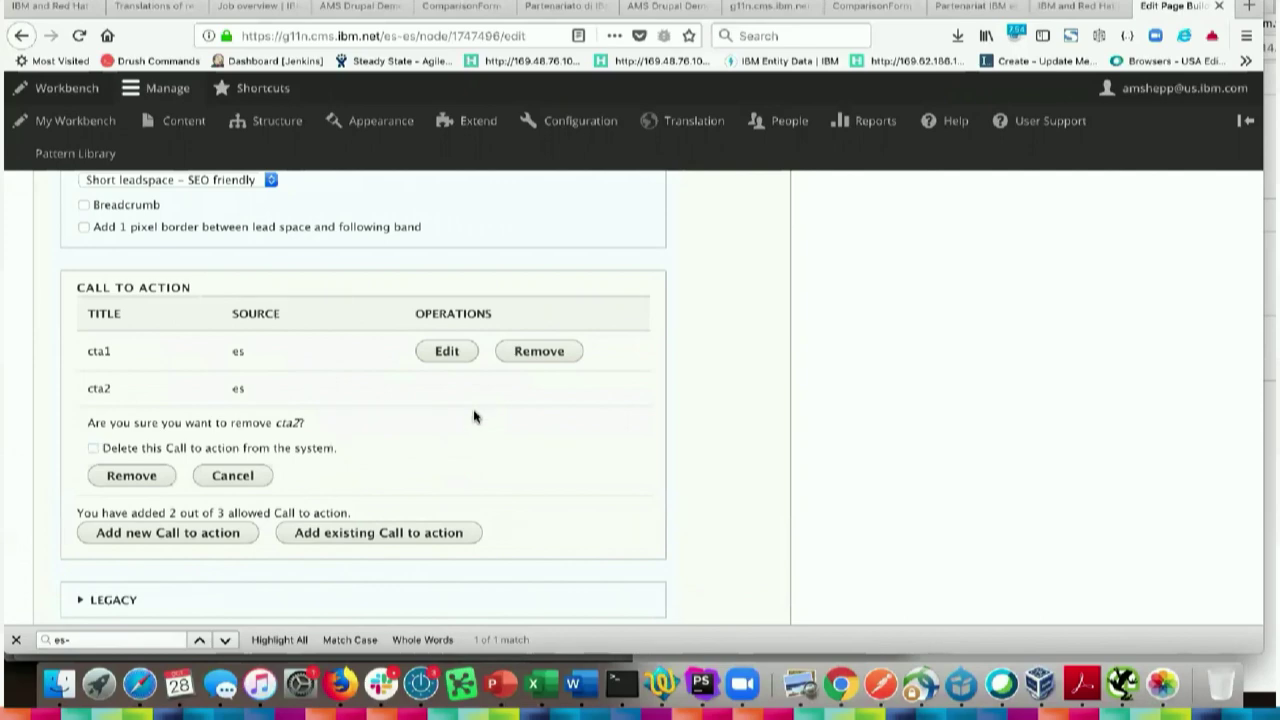
click(143, 480)
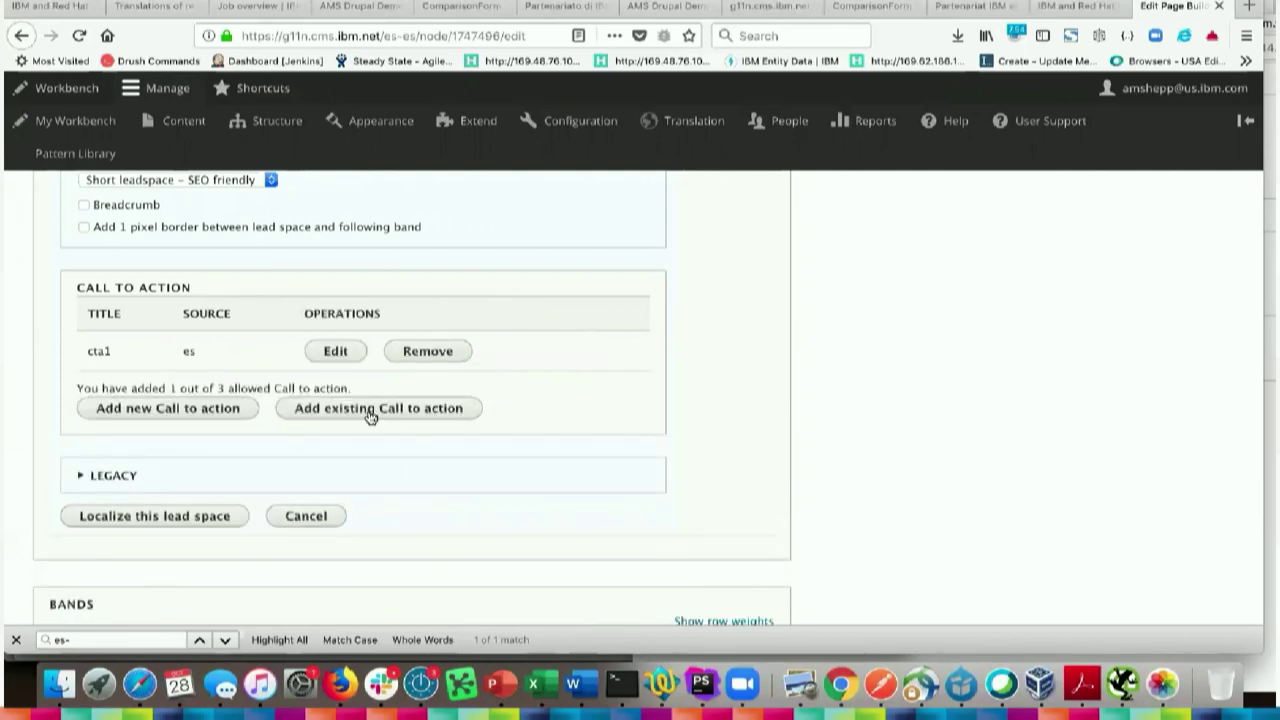
click(430, 352)
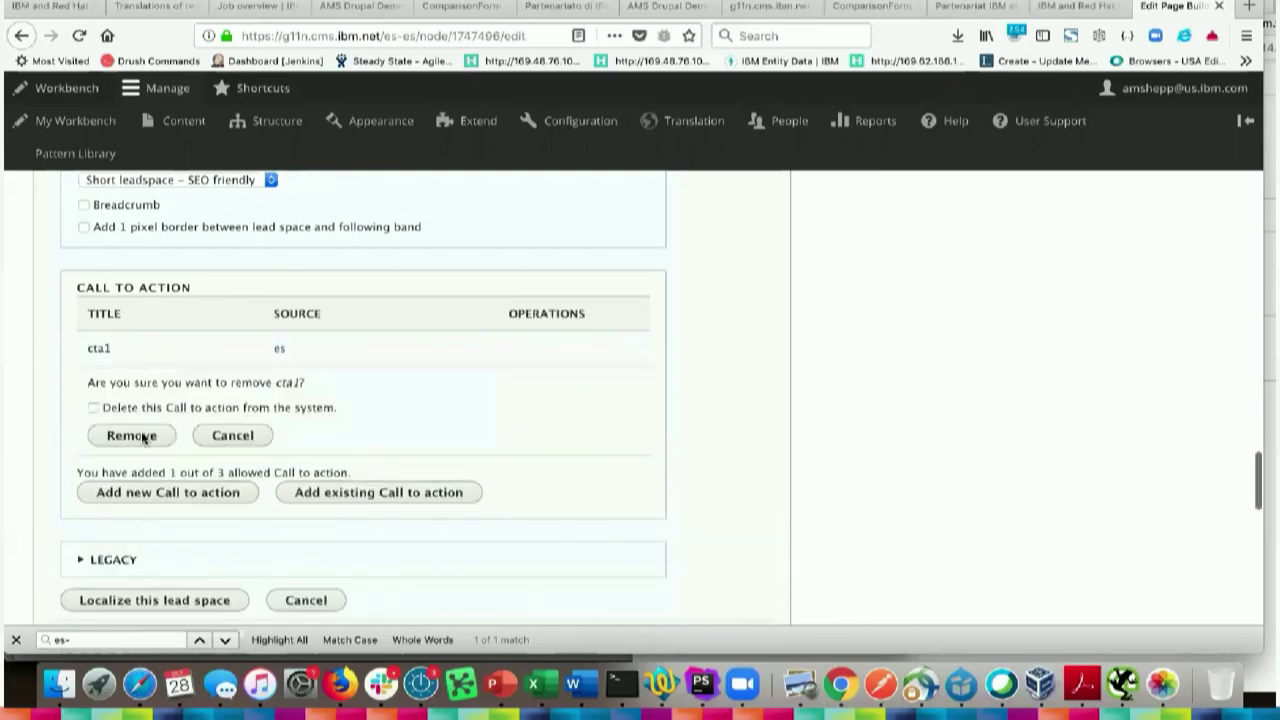
click(141, 437)
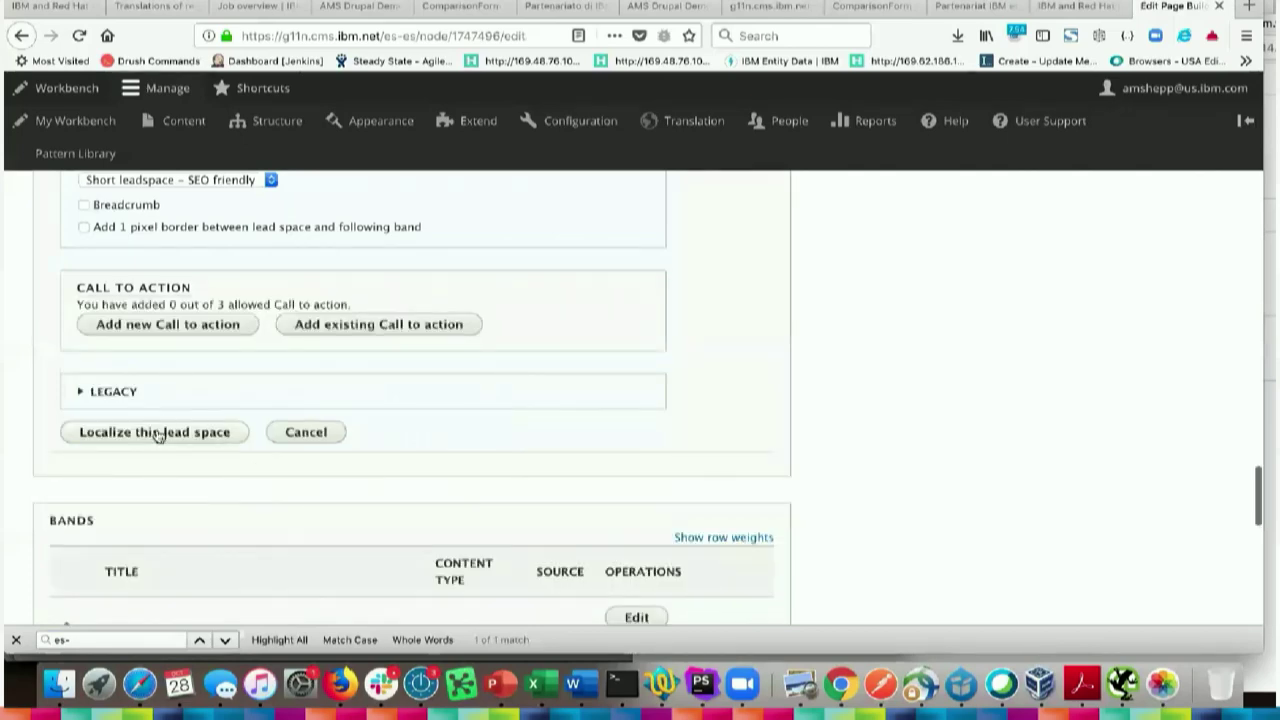
Localize the edited lead space, and save and preview the Spain page to check its headline and calls to action
click(154, 432)
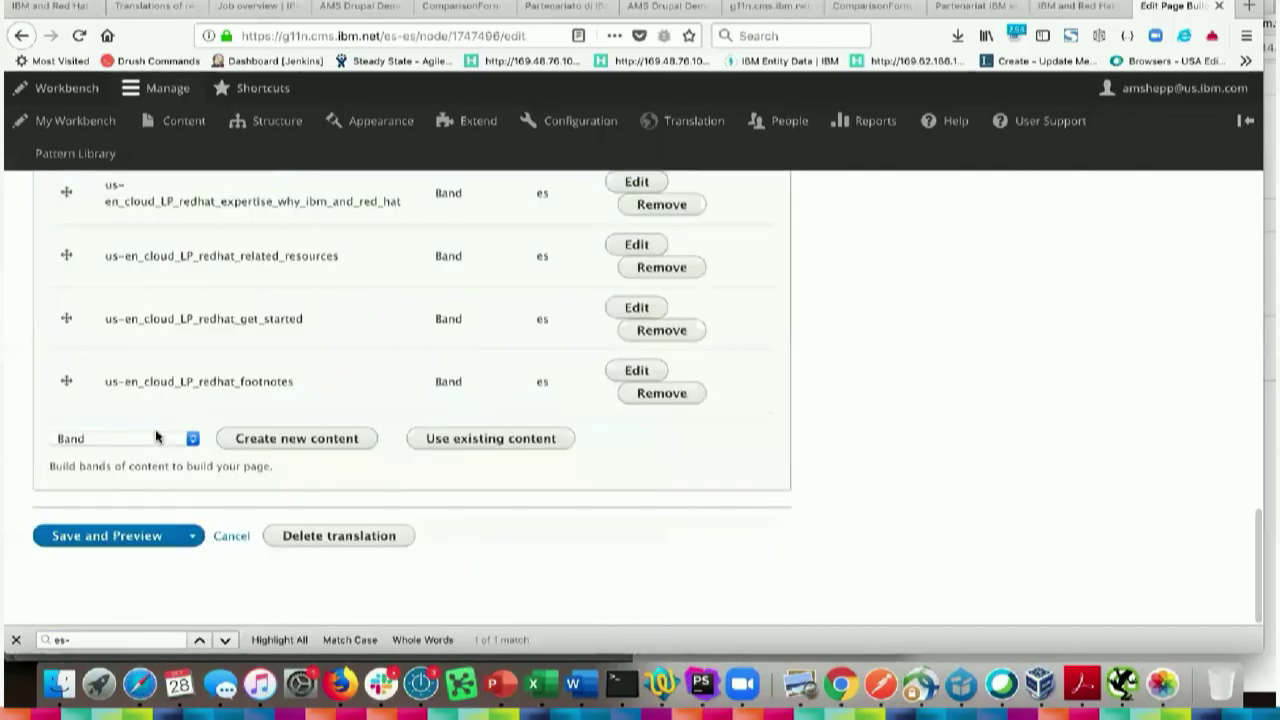
click(135, 537)
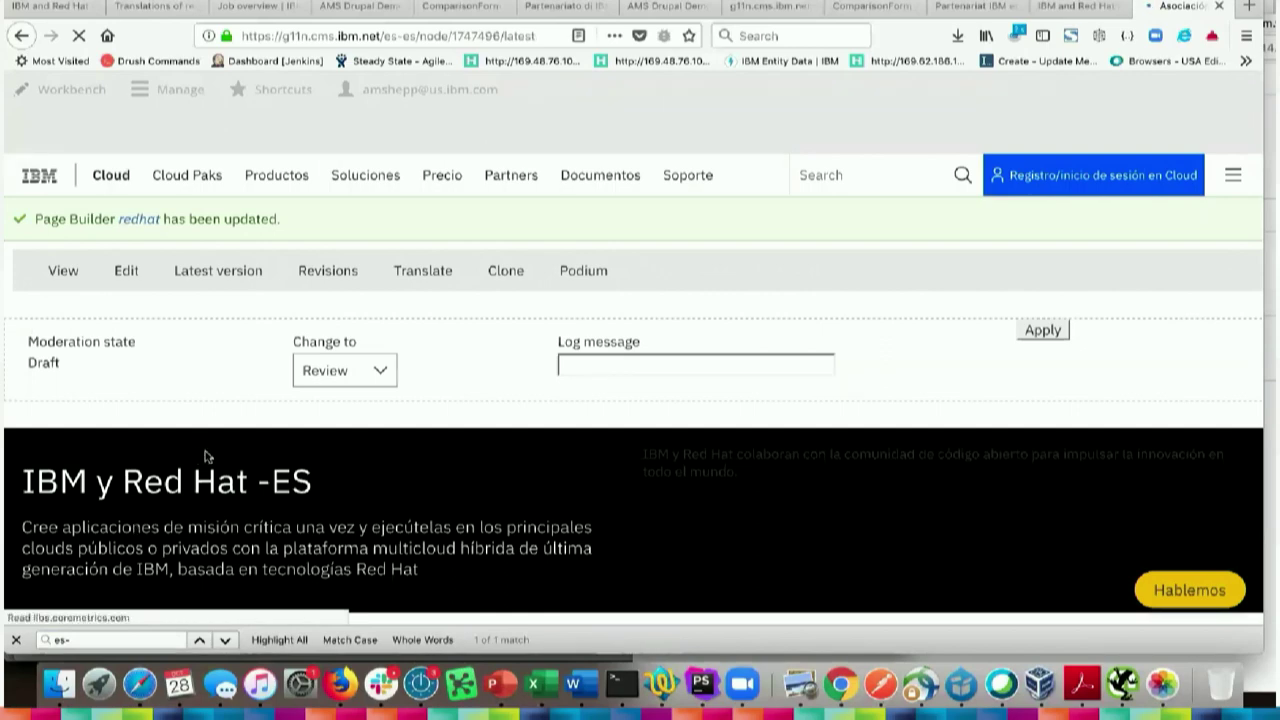
scroll(204, 455, down, 1)
scroll(204, 452, down, 2)
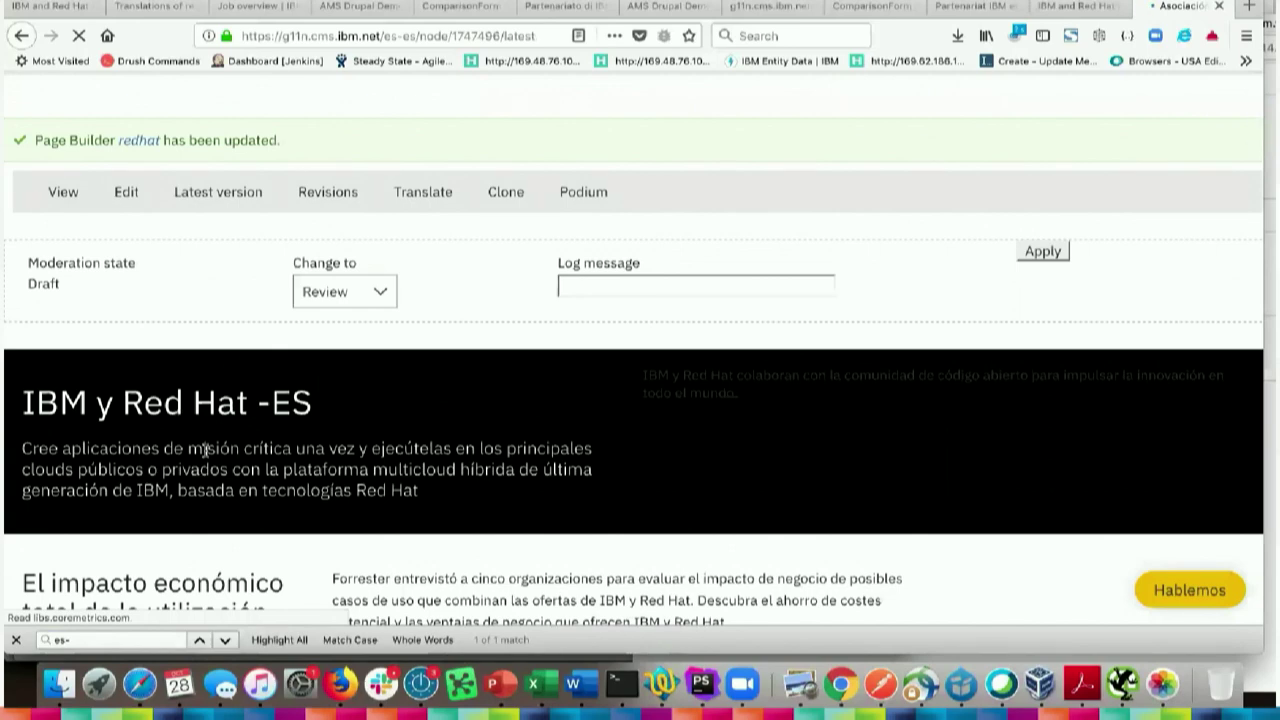
scroll(204, 452, down, 3)
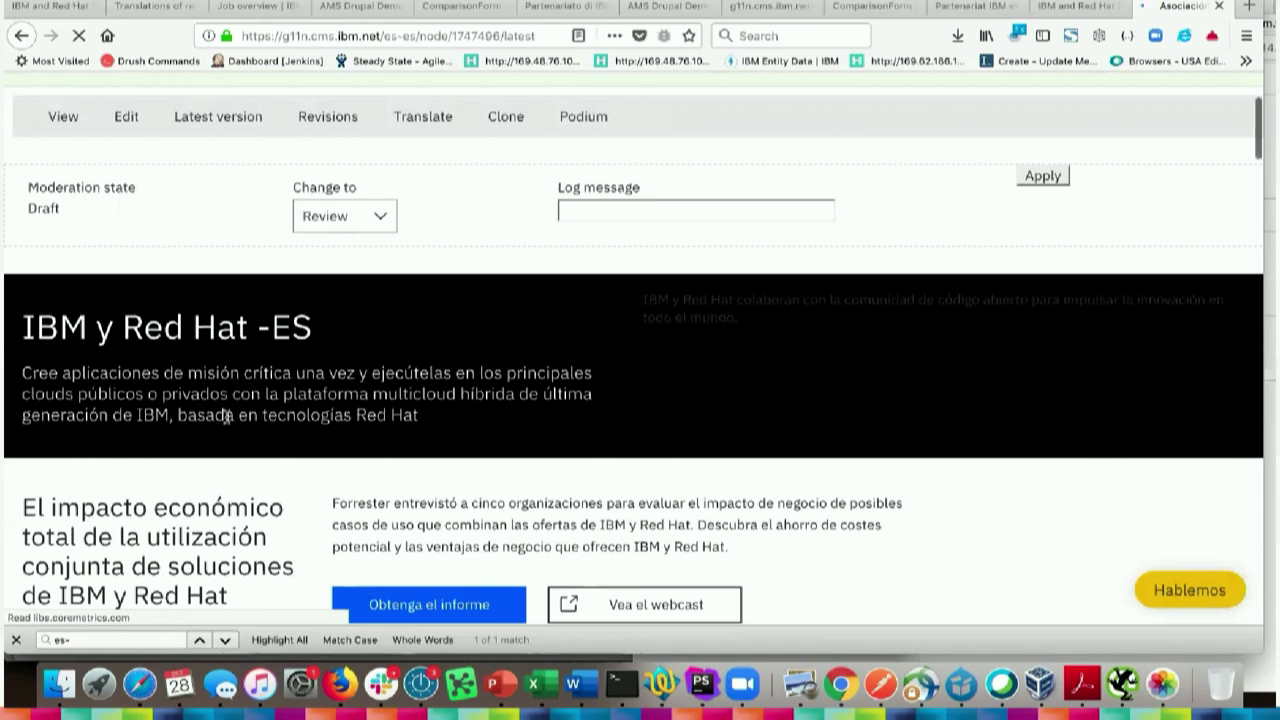
scroll(227, 416, down, 2)
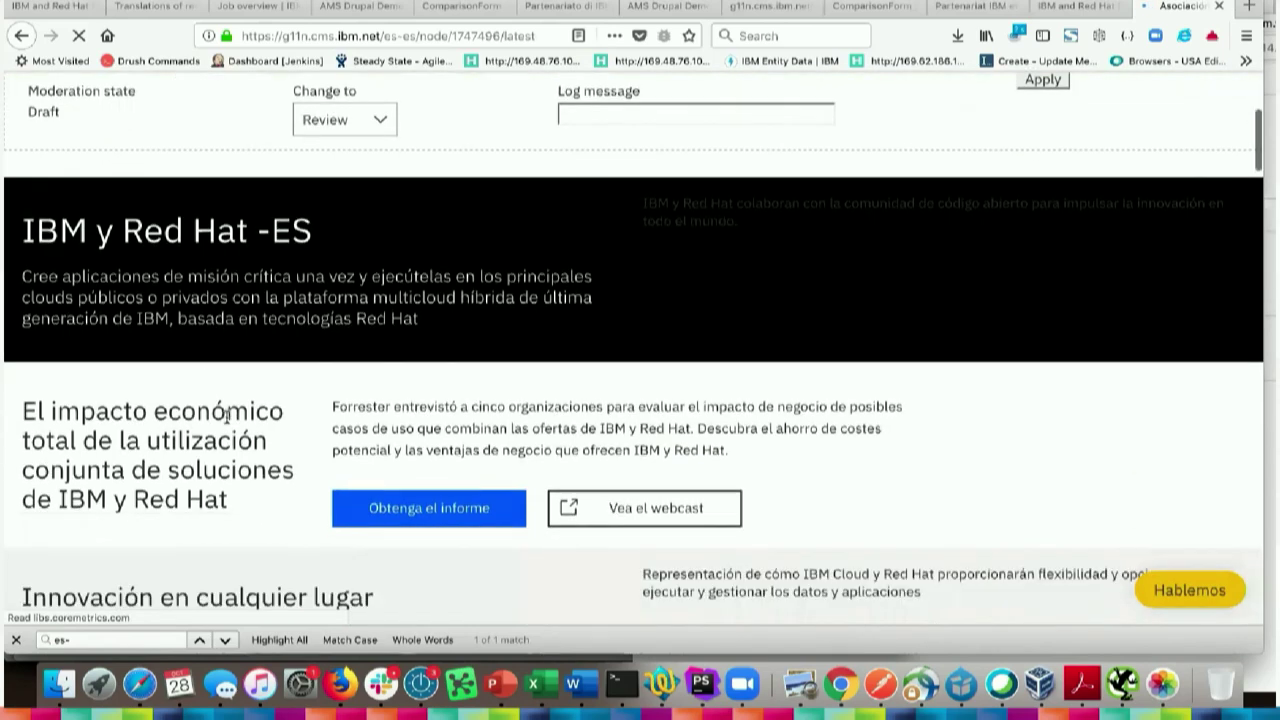